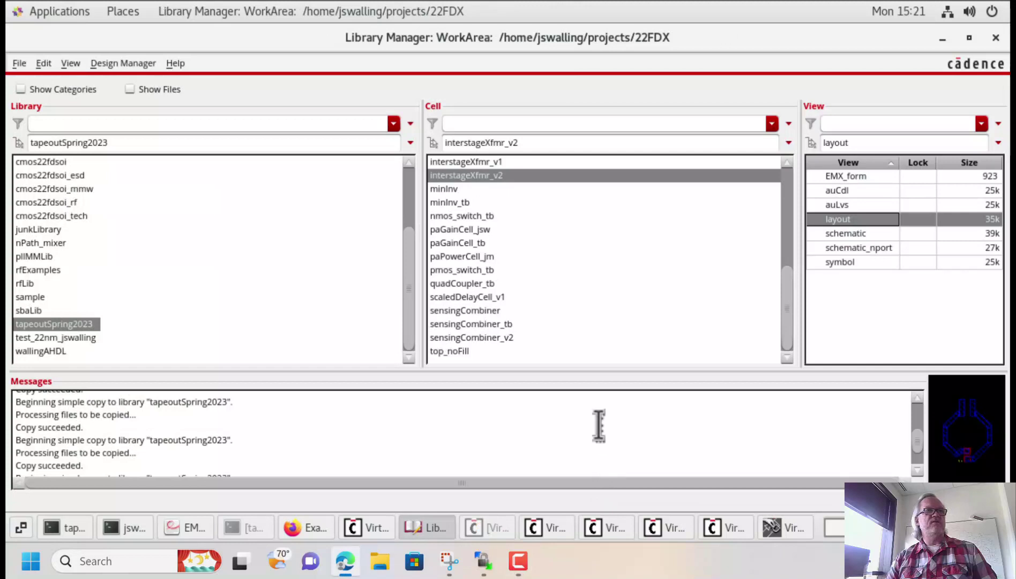
Step: Open the layout view of the interstageXfmr_v2 cell, examine the transformer geometry, and close it
double_click(874, 219)
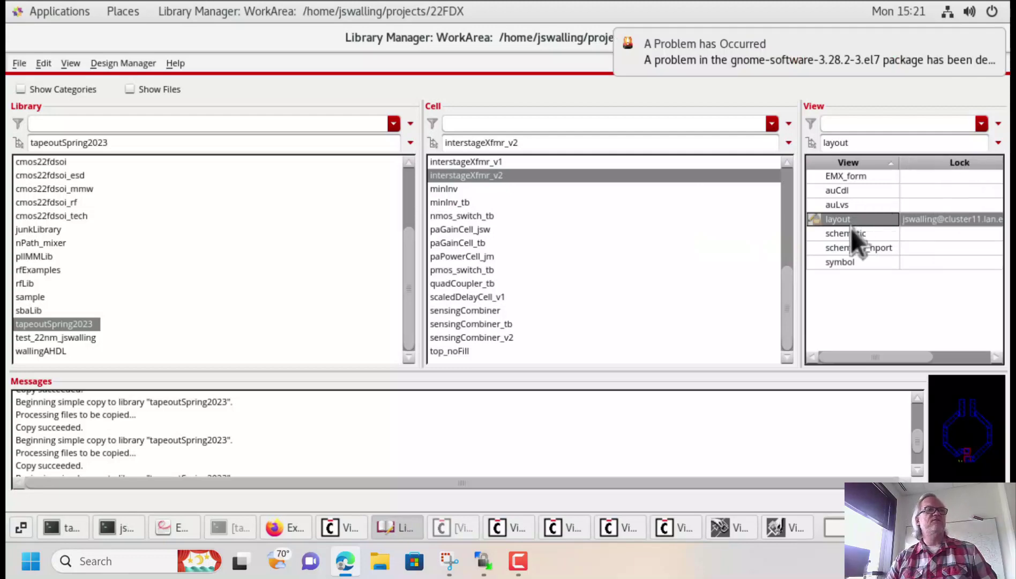
left_click(796, 525)
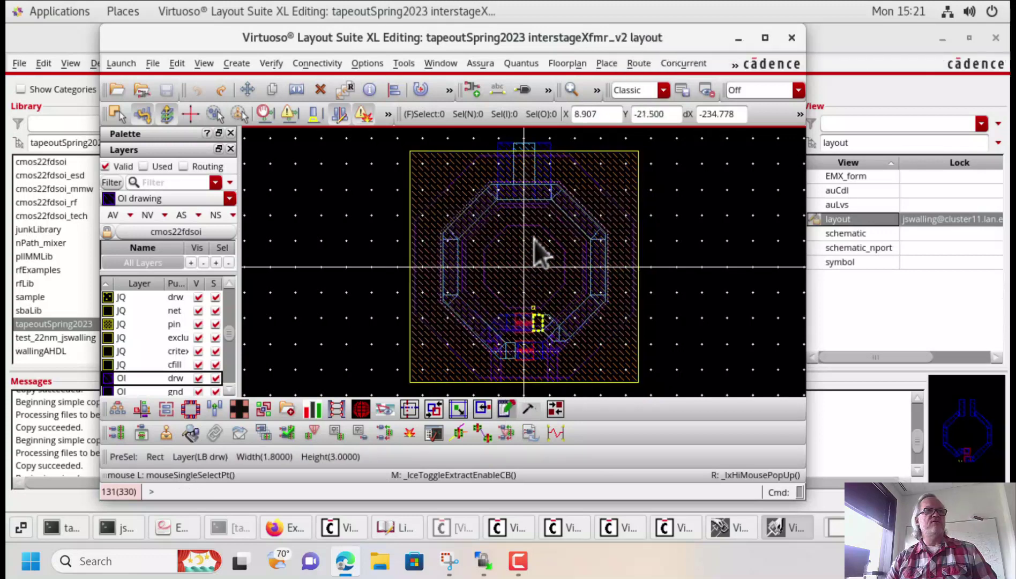
left_click(794, 38)
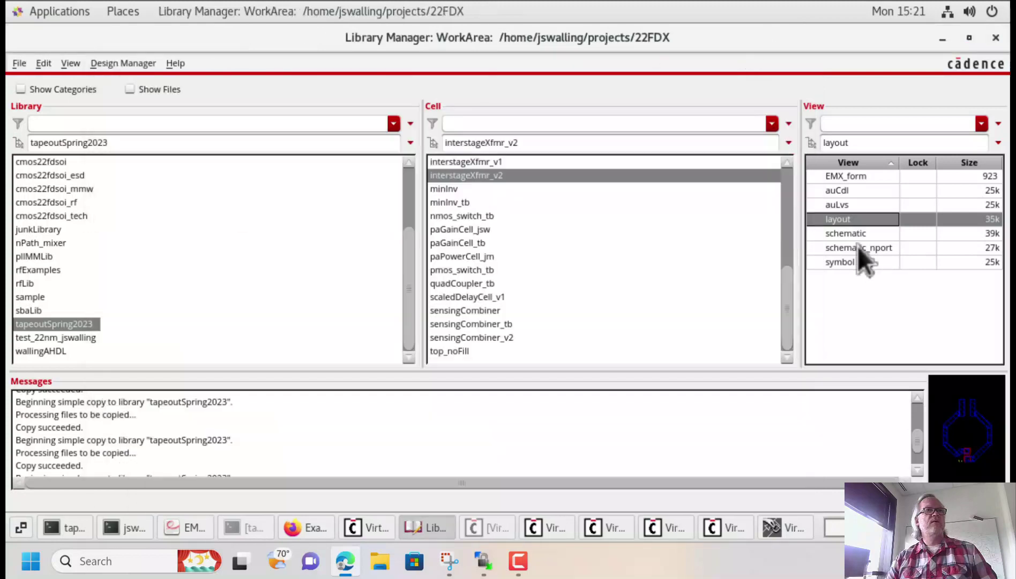
Step: Review the schematic view of interstageXfmr_v2, close it, and preview the cell's schematic_nport view
left_click(874, 233)
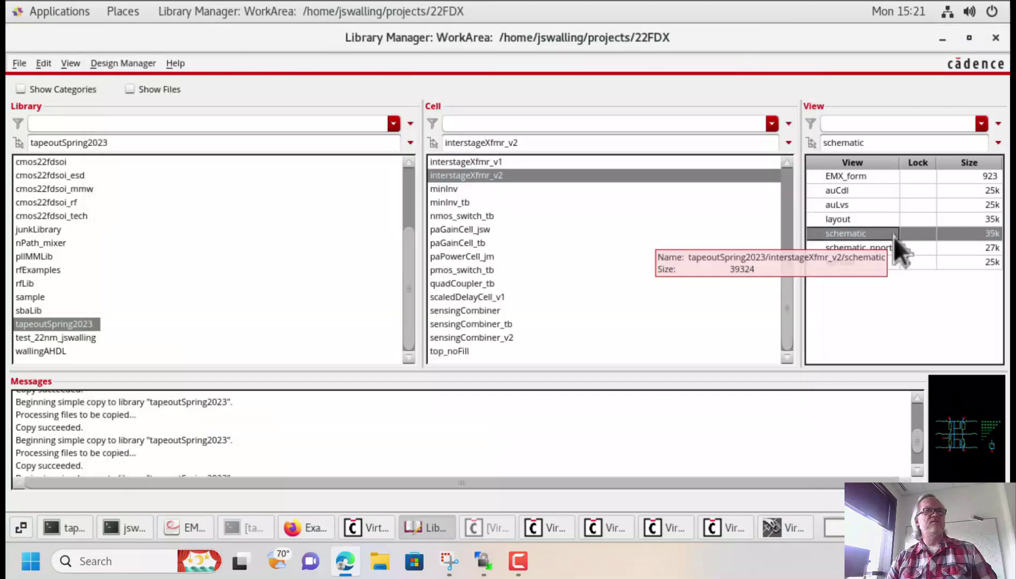
double_click(870, 234)
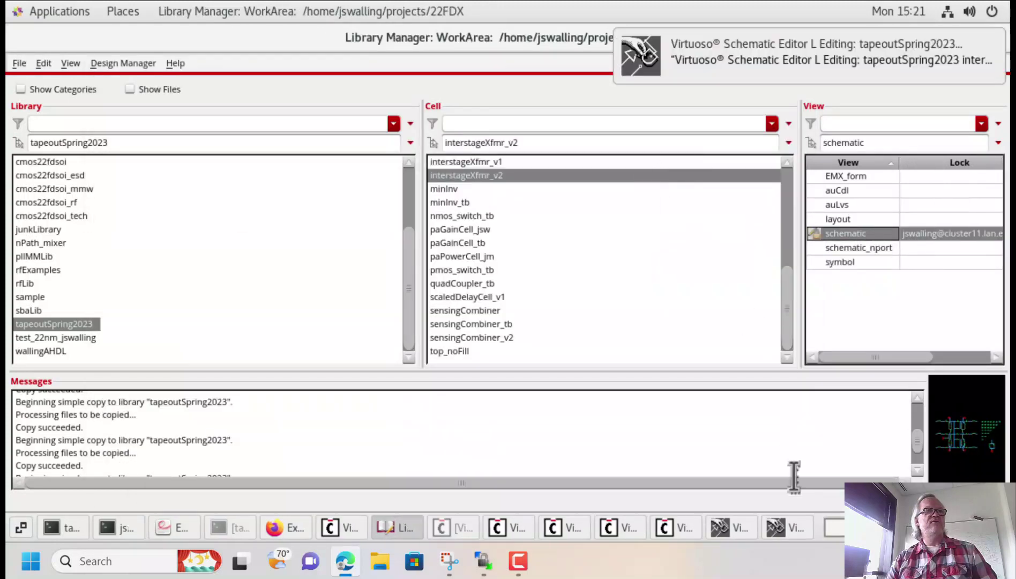
left_click(800, 529)
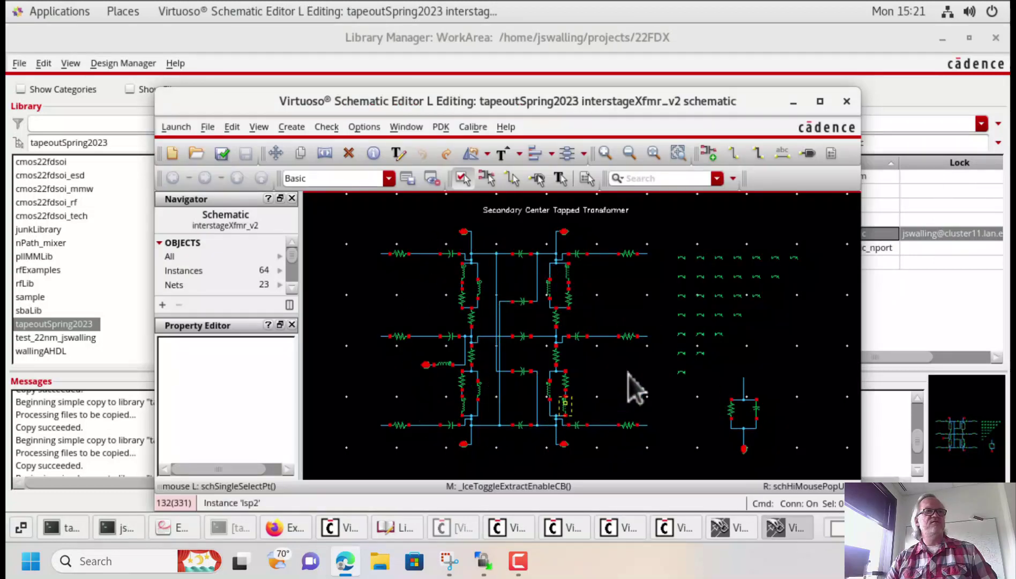
left_click(849, 101)
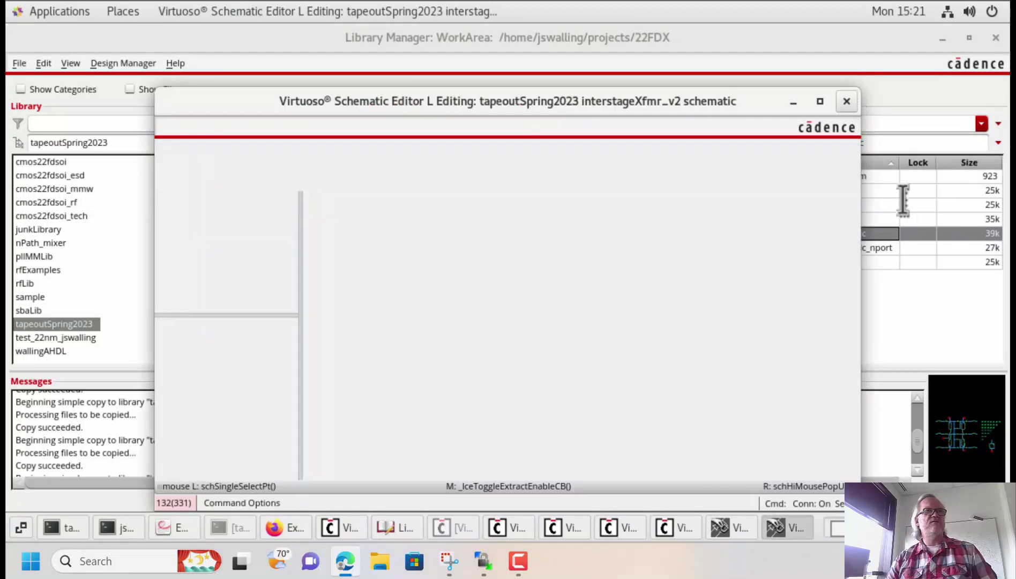
left_click(879, 248)
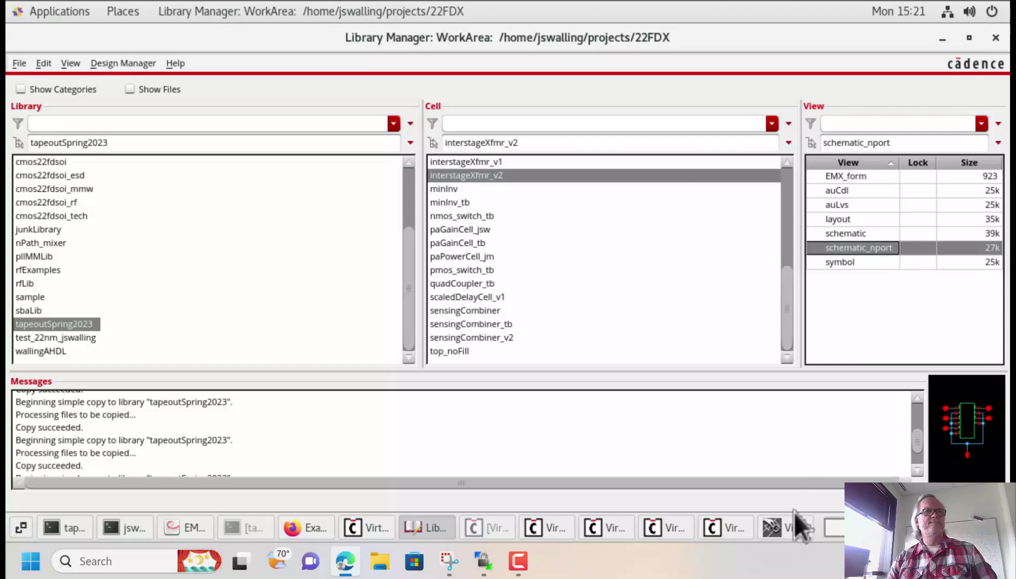
Step: In the xfrm_tb schematic, place the symbol of interstageXfmr_v2 from the tapeoutSpring2023 library near the middle of the canvas
left_click(792, 527)
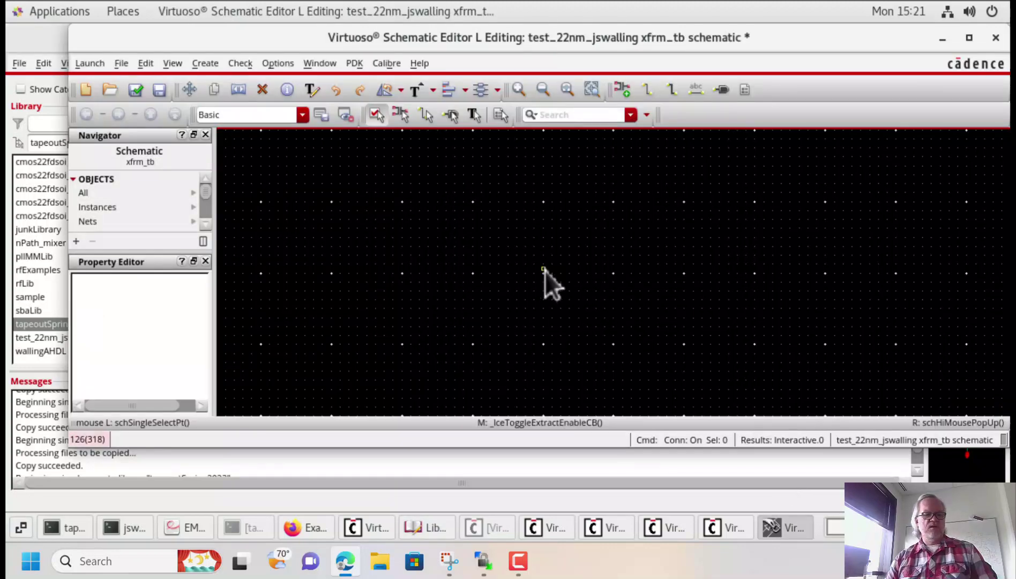
key("i")
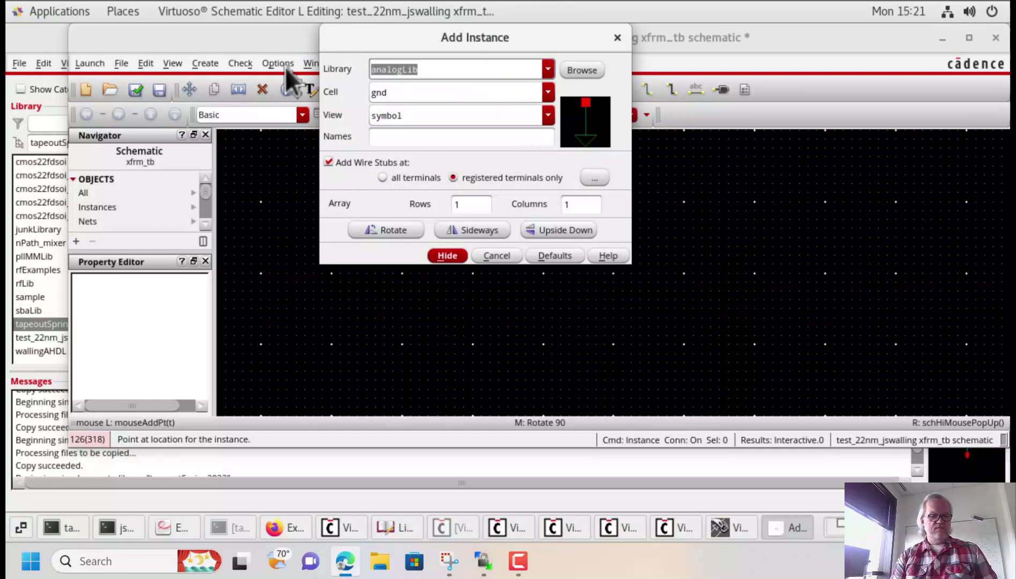
type("tapeoutSpring2023")
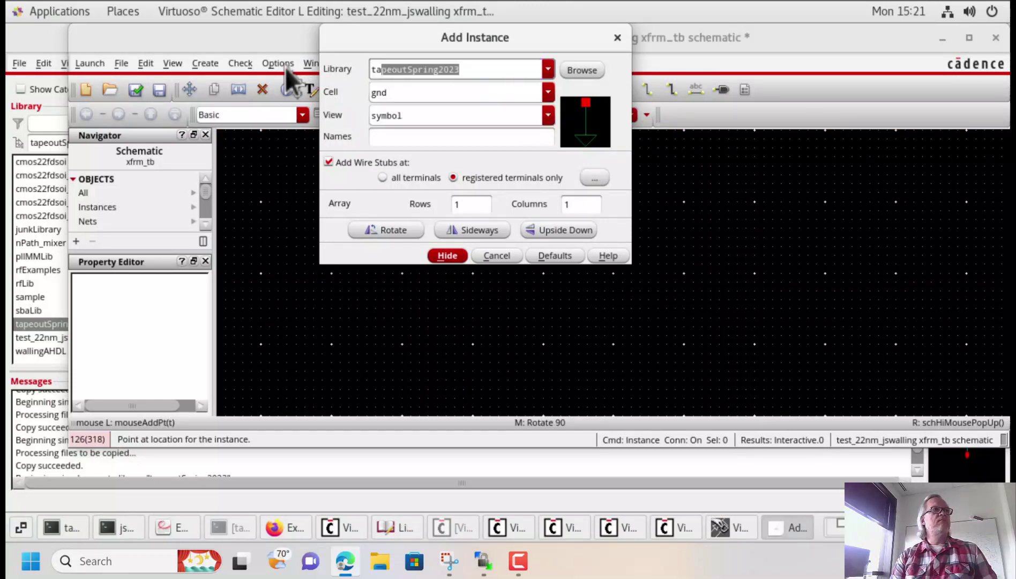
key("Tab")
type("in")
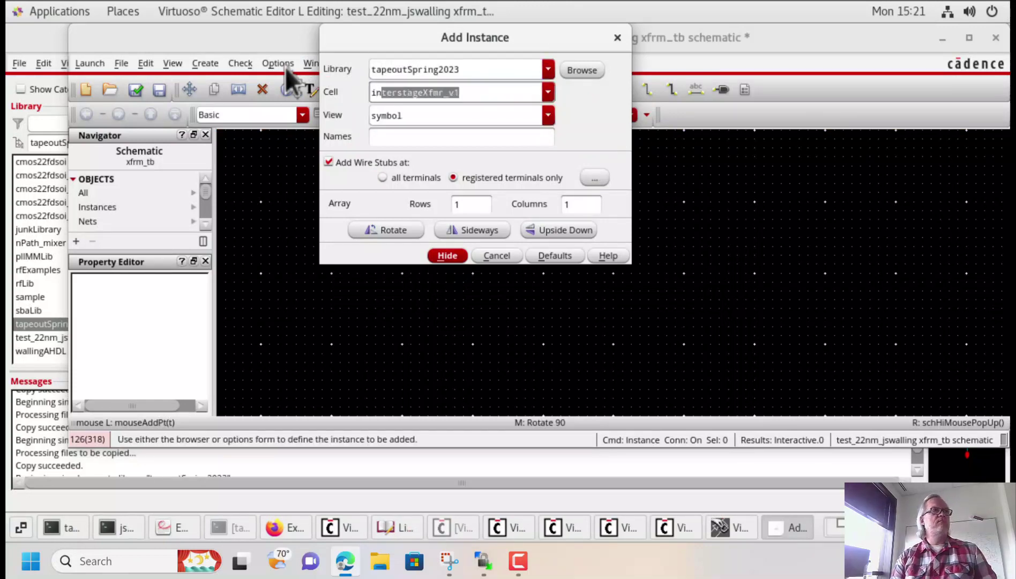
type("terstageXfmr_v2")
key("Tab")
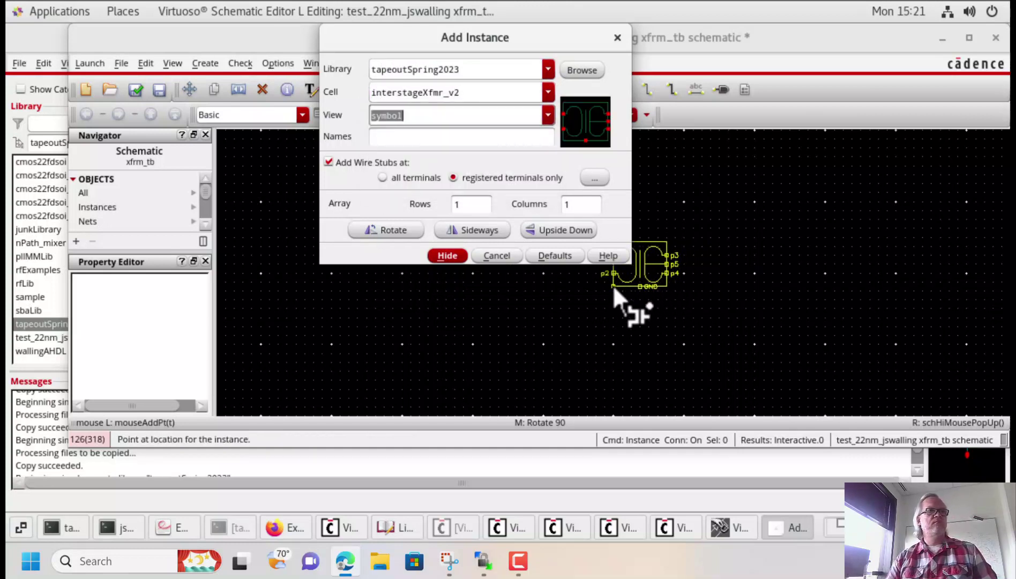
left_click(627, 297)
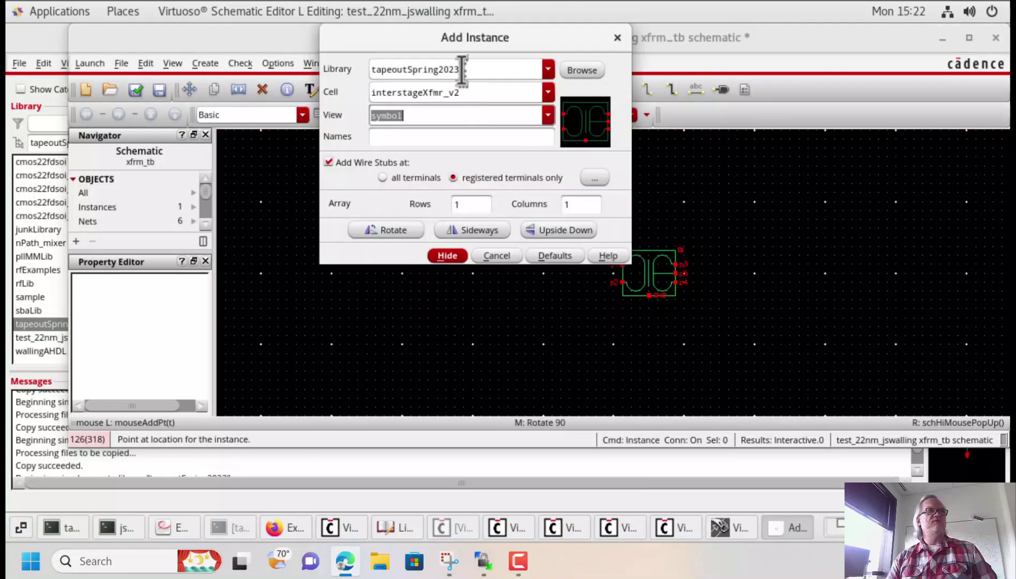
Step: Place an ideal_xfmr symbol from the 22nm test library left of the interstage transformer, with ind 400u and kf 1
left_click(504, 72)
type("test_22nm_jswalling")
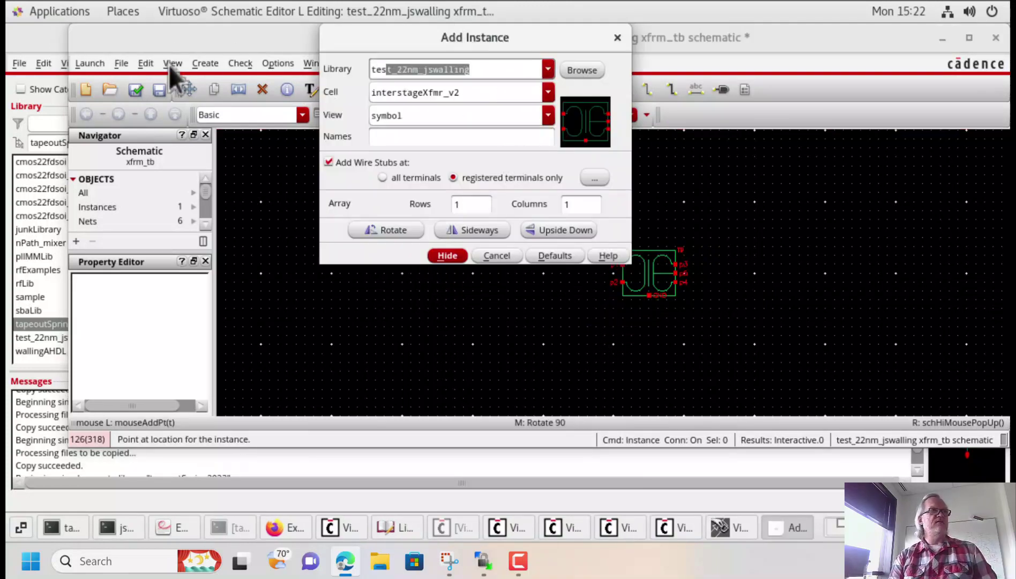
key("Tab")
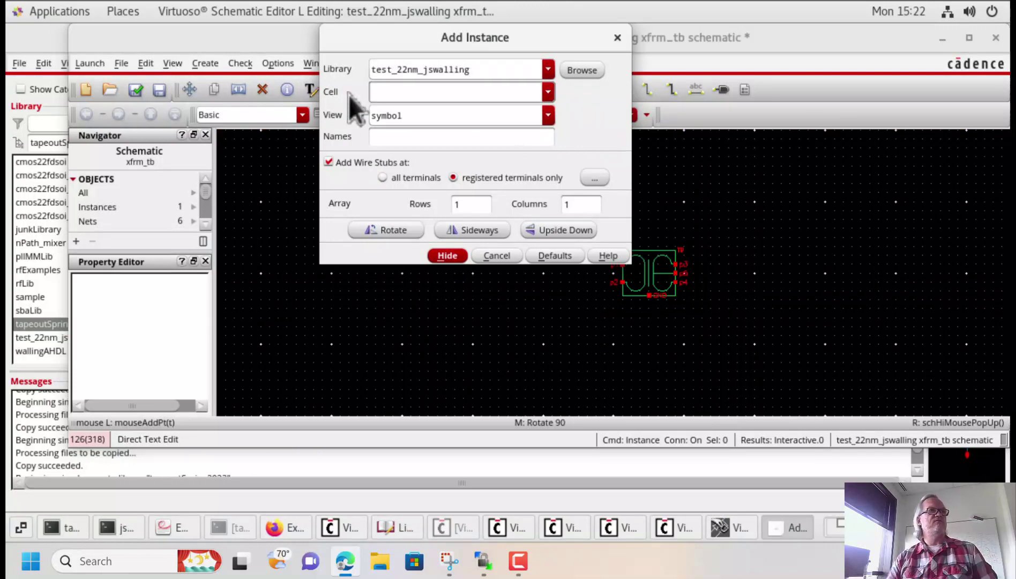
type("ideal_xfmr")
key("Tab")
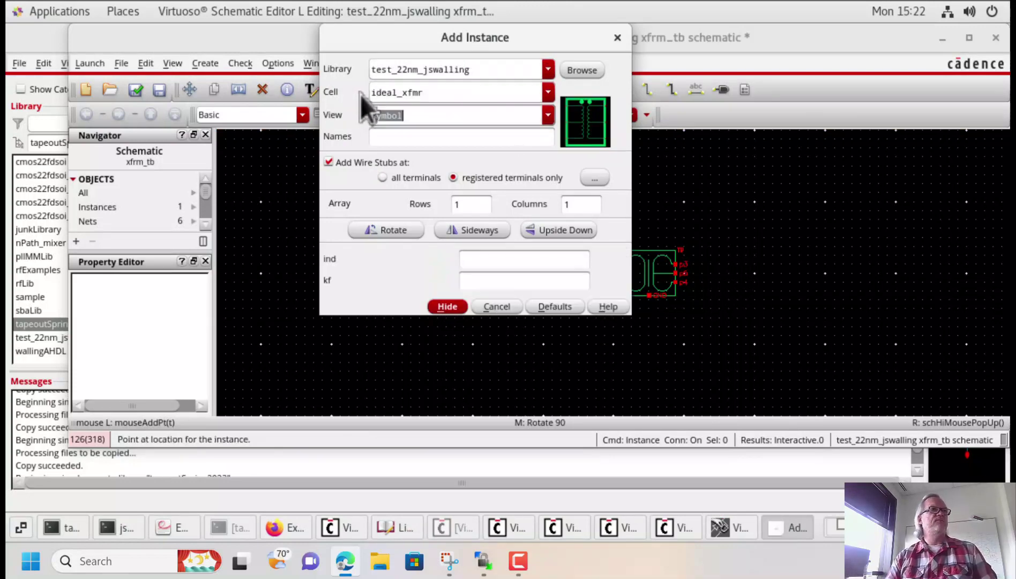
left_click(478, 259)
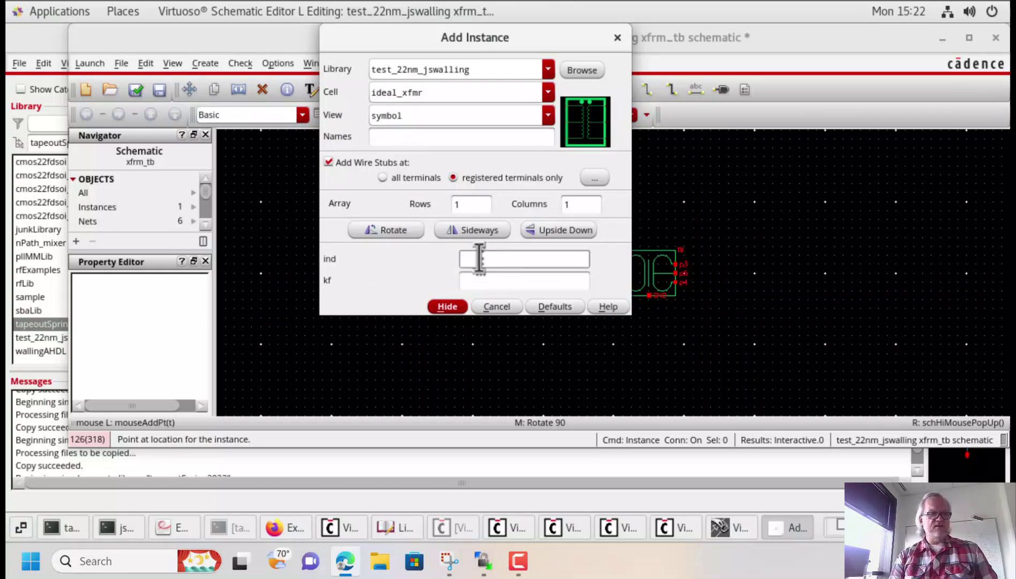
type("44")
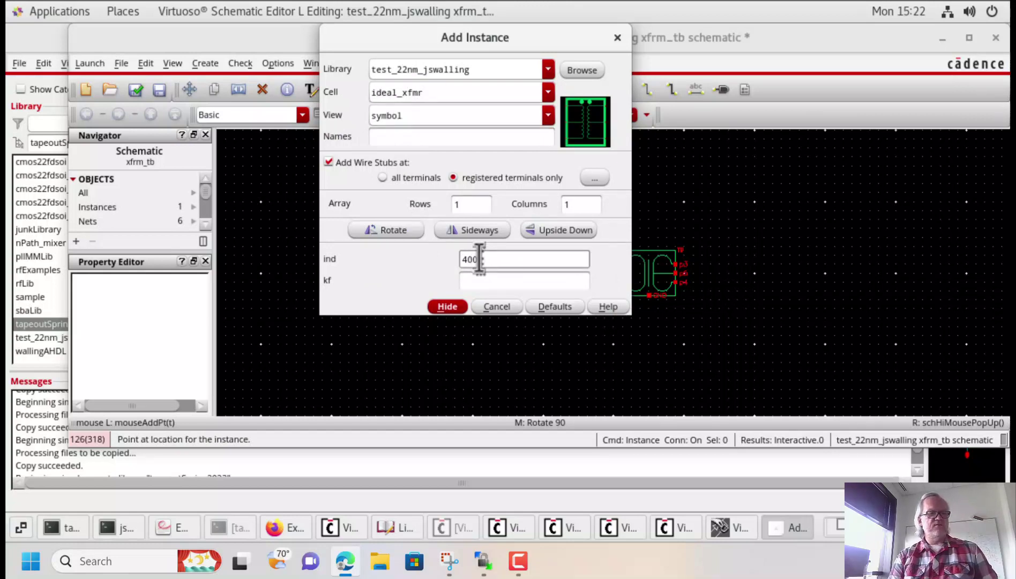
key("Tab")
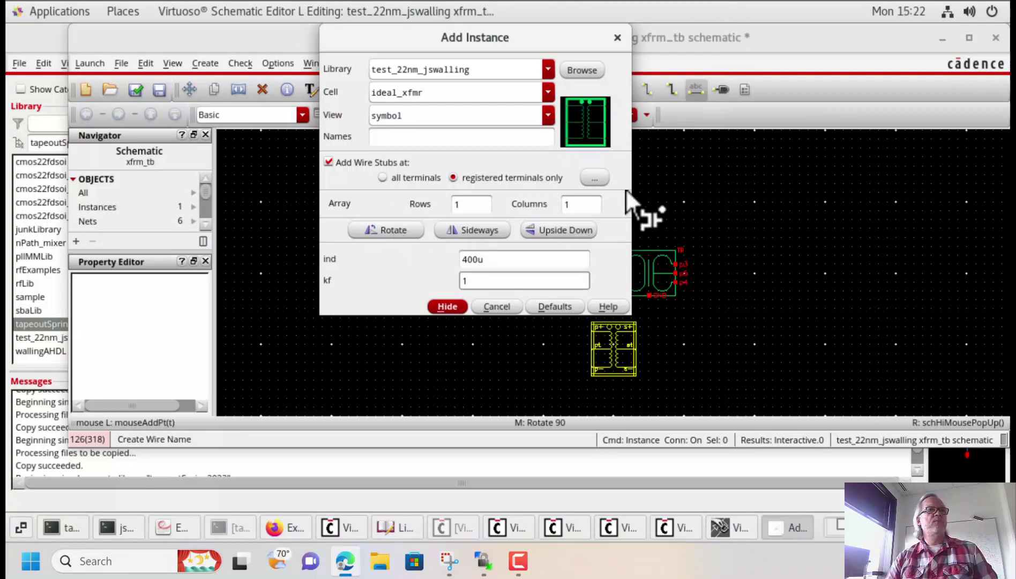
left_click(764, 36)
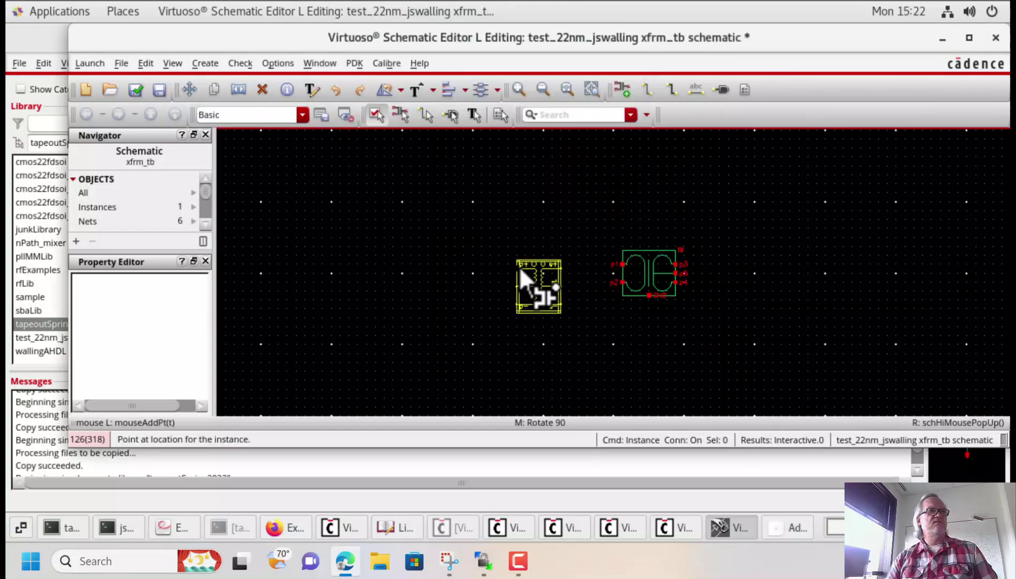
left_click(522, 254)
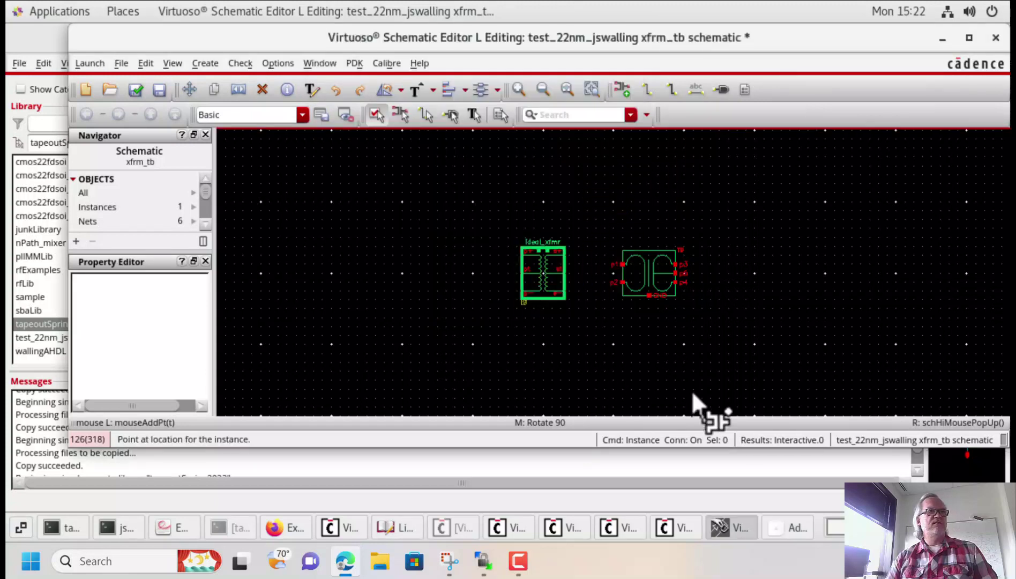
Step: Place a second ideal_xfmr, flipped sideways, to the right of the interstage transformer
left_click(796, 527)
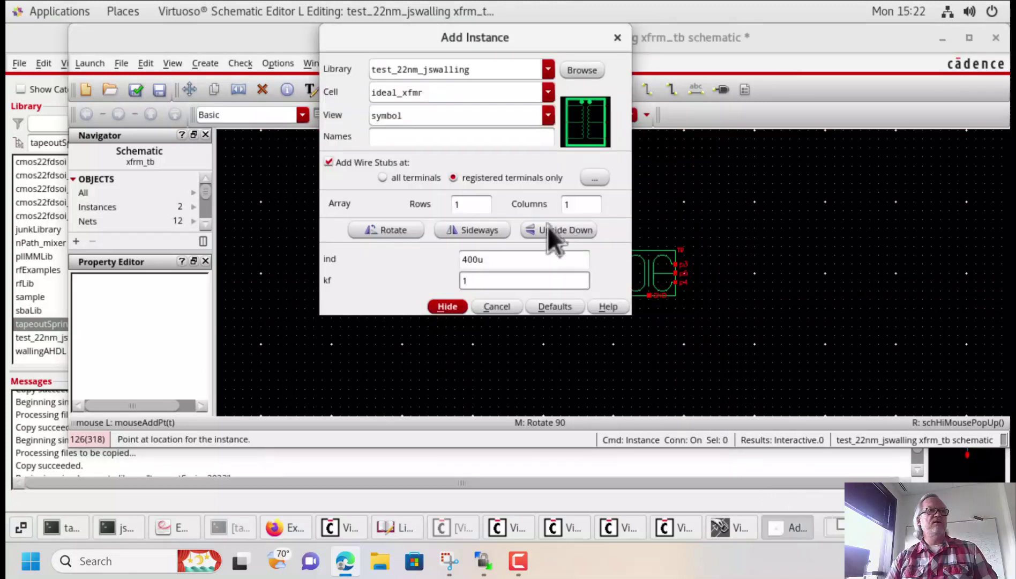
left_click(498, 229)
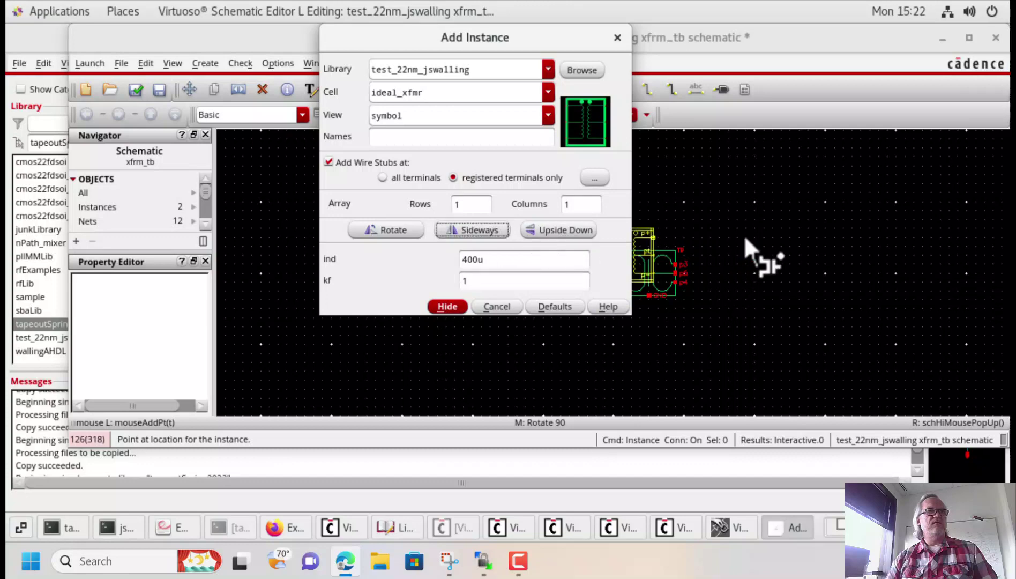
left_click(780, 253)
key("Escape")
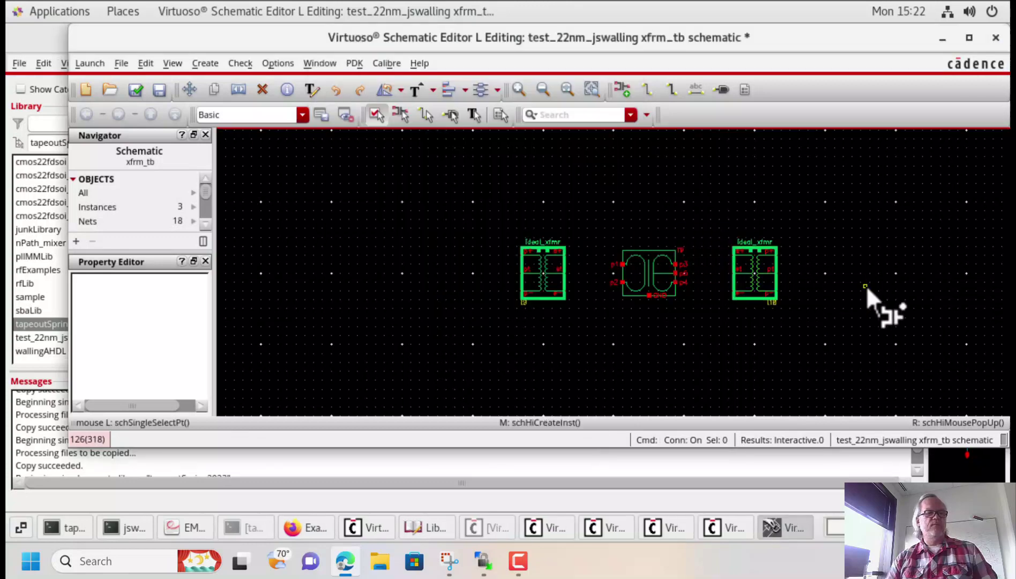
Step: Wire the left ideal_xfmr to the interstage transformer, connecting s+ to p1 and s- to p2
key("f")
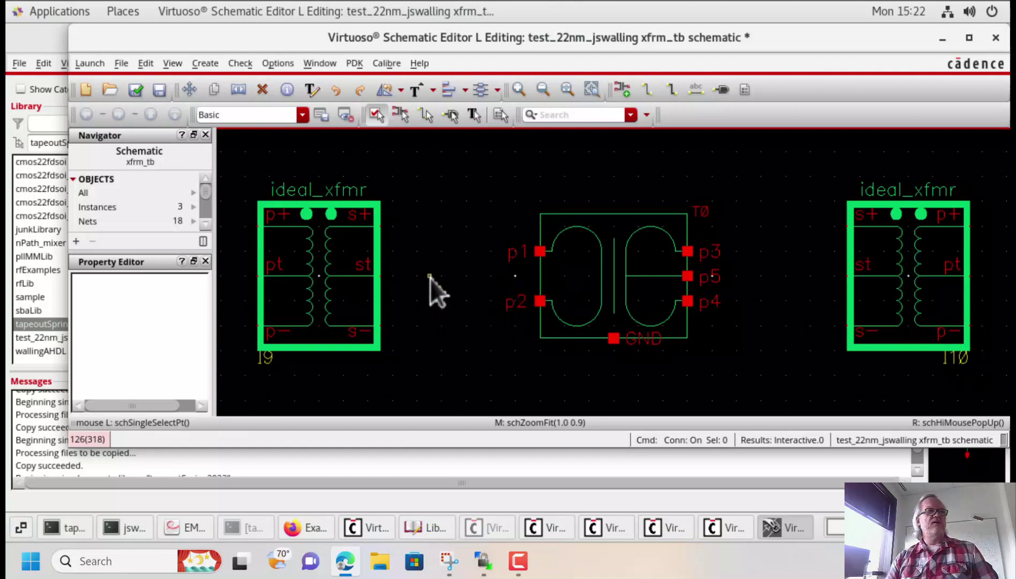
scroll(557, 272, "down", 2, "ctrl")
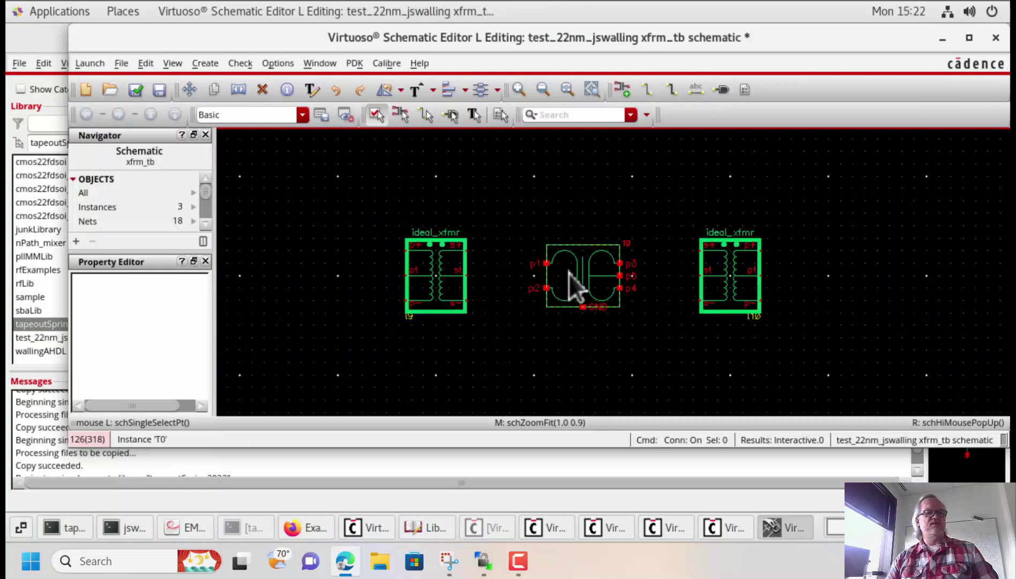
scroll(568, 274, "up", 2, "ctrl")
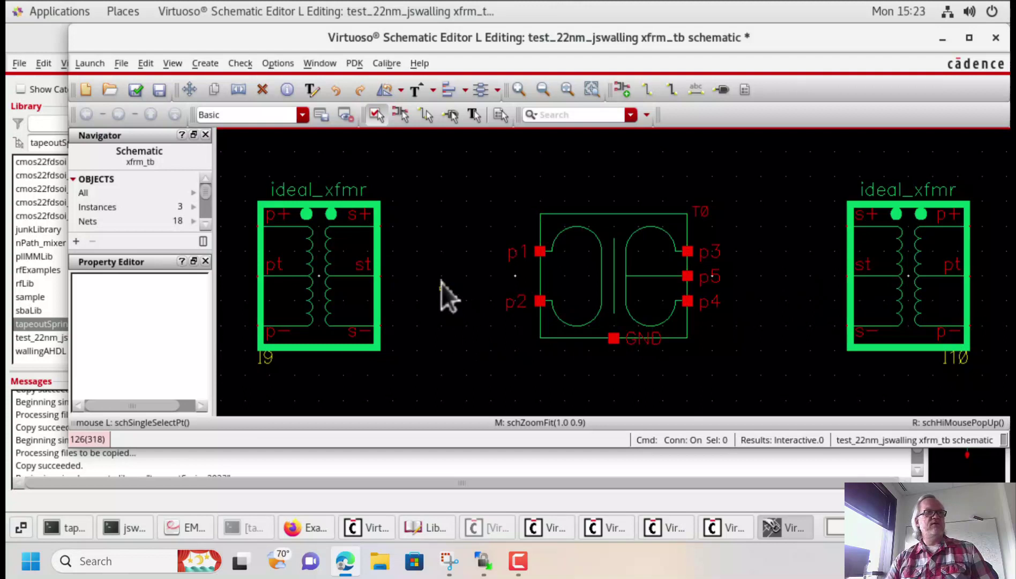
key("w")
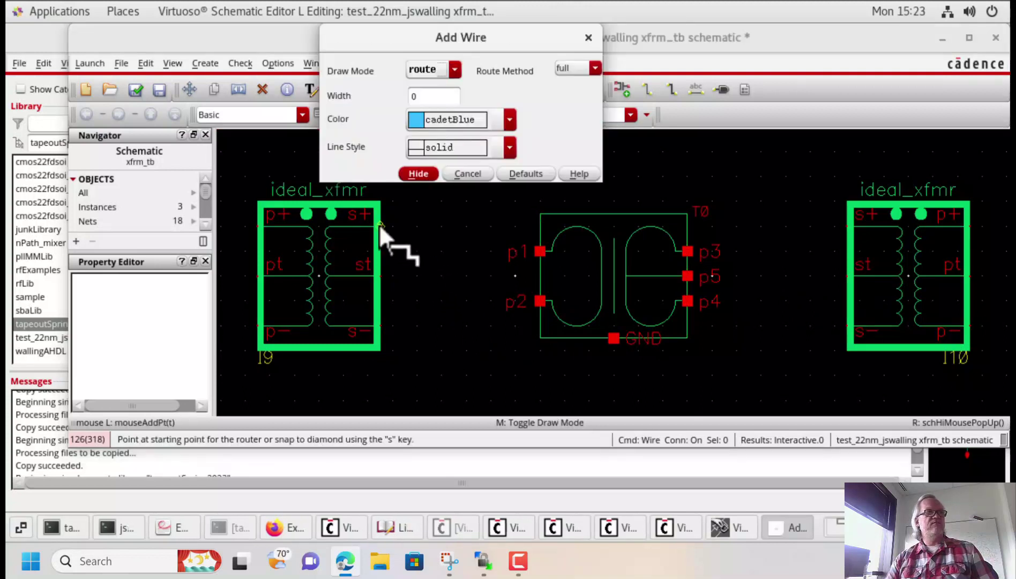
left_click(379, 224)
left_click(540, 250)
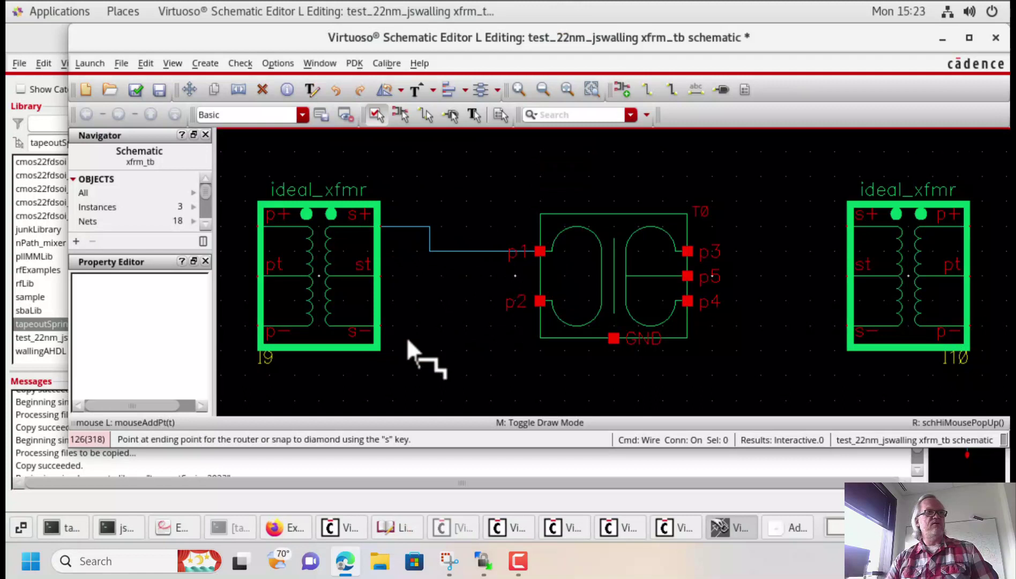
left_click(379, 325)
left_click(553, 302)
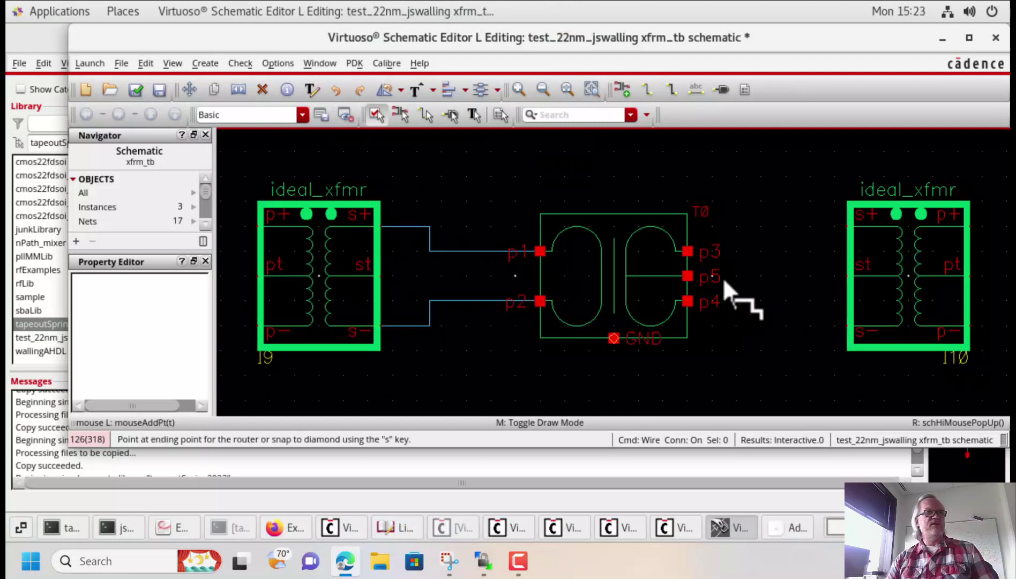
Step: Wire the right ideal_xfmr to the interstage transformer, connecting s+ to p3 and s- to p4
left_click(850, 226)
left_click(686, 252)
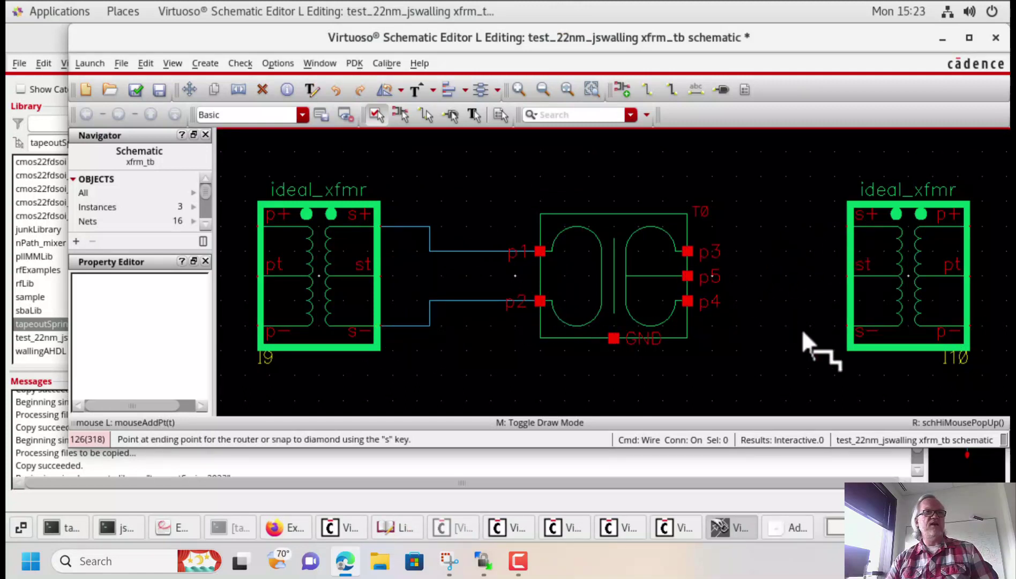
left_click(848, 325)
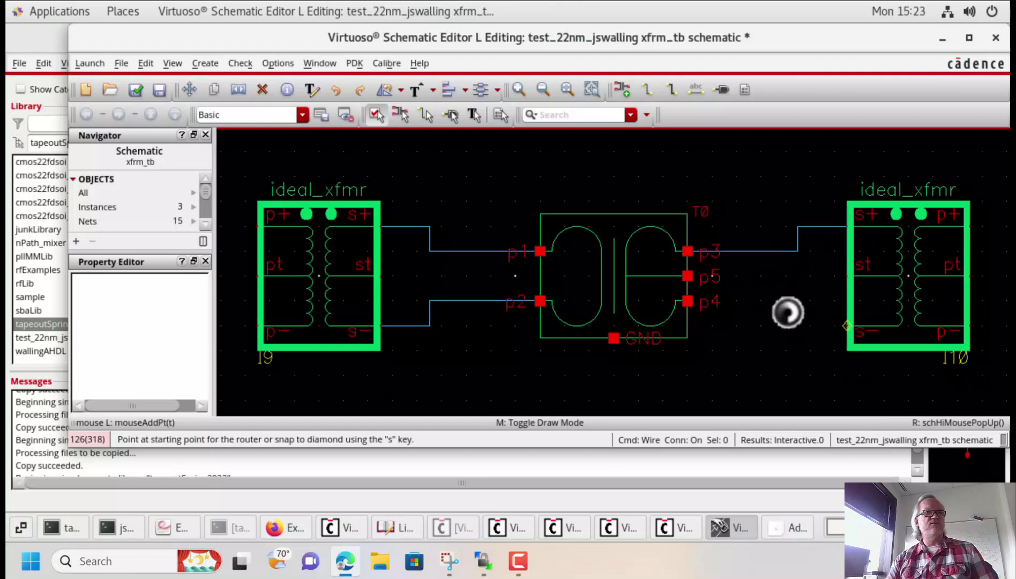
left_click(688, 301)
Step: Draw a short vertical wire extending down from the interstage transformer's GND pin
scroll(759, 346, "up", 2)
scroll(771, 351, "up", 1)
key("f")
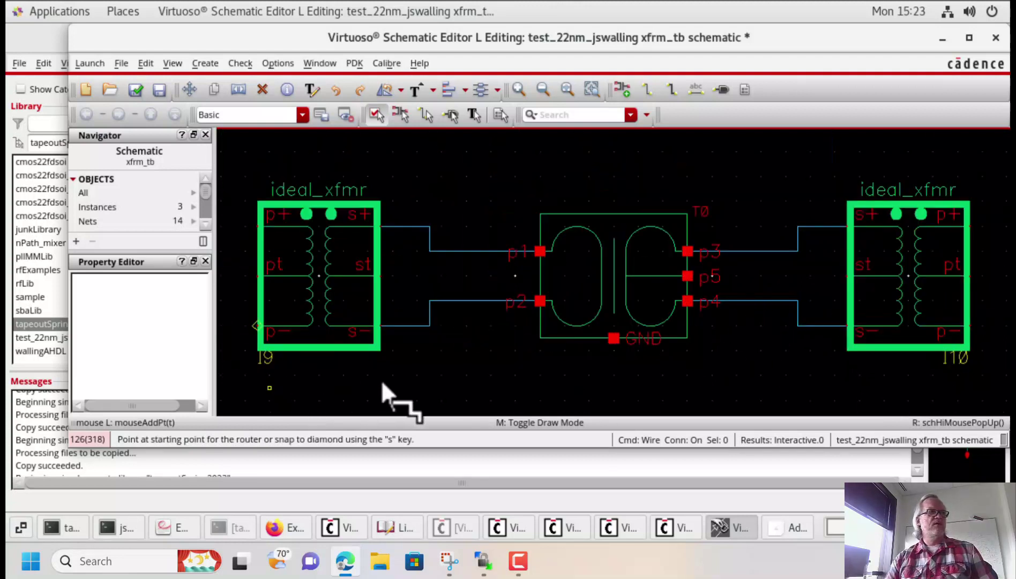
left_click(613, 386)
left_click(614, 337)
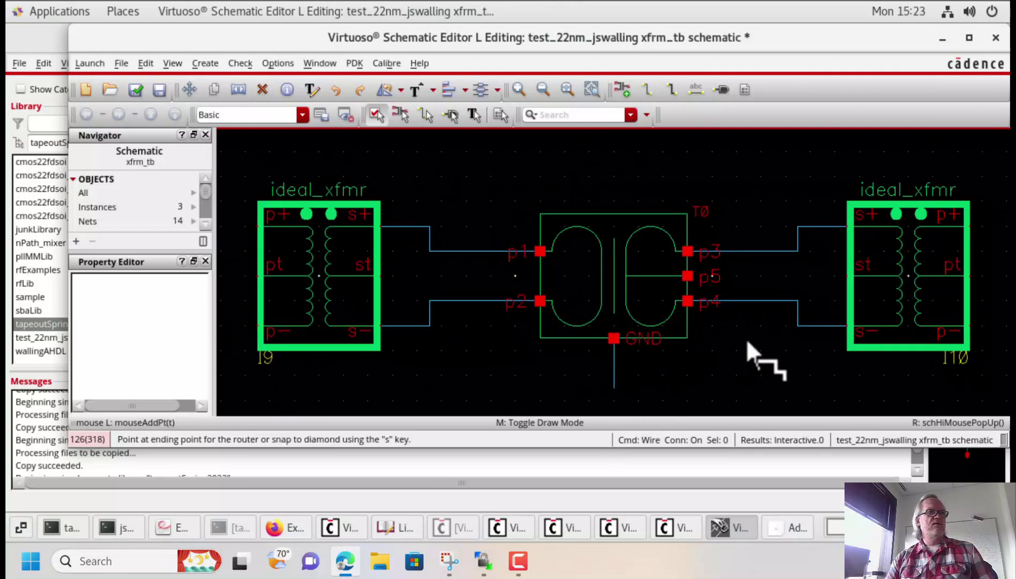
Step: Place an analogLib port symbol to the left of the left ideal_xfmr
key("Escape")
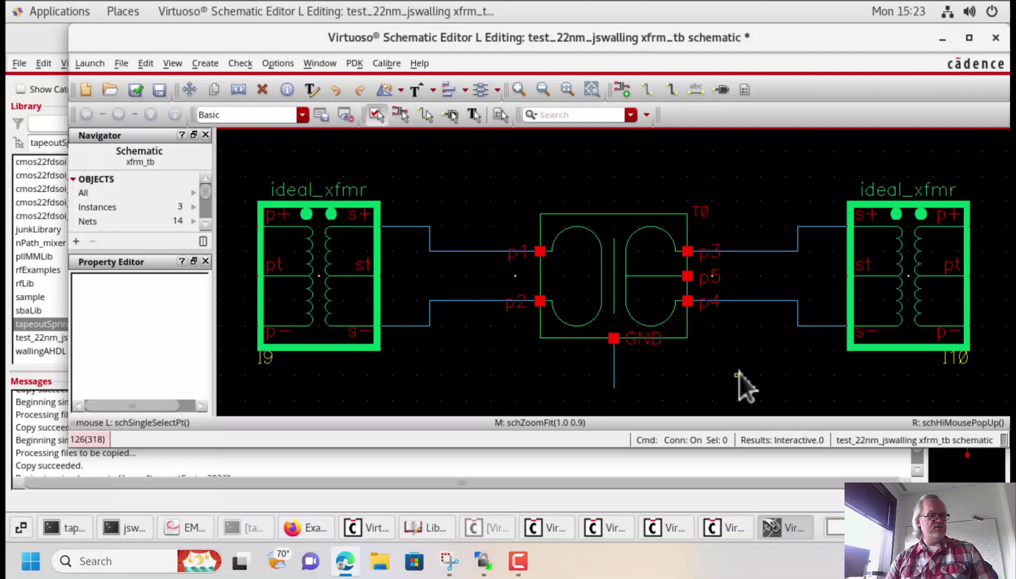
key("i")
left_click_drag(472, 70, 253, 74)
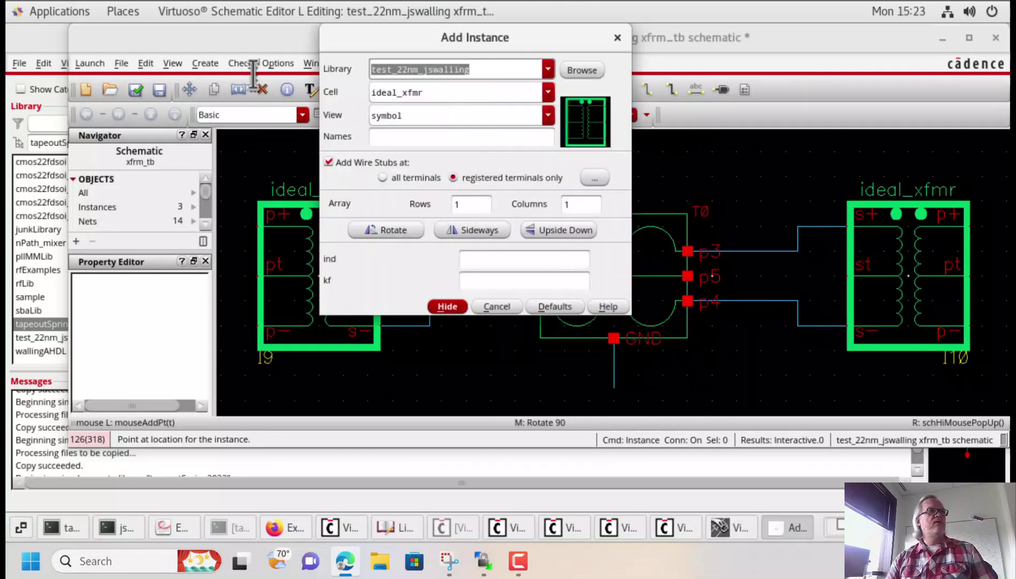
type("analogLib")
key("Tab")
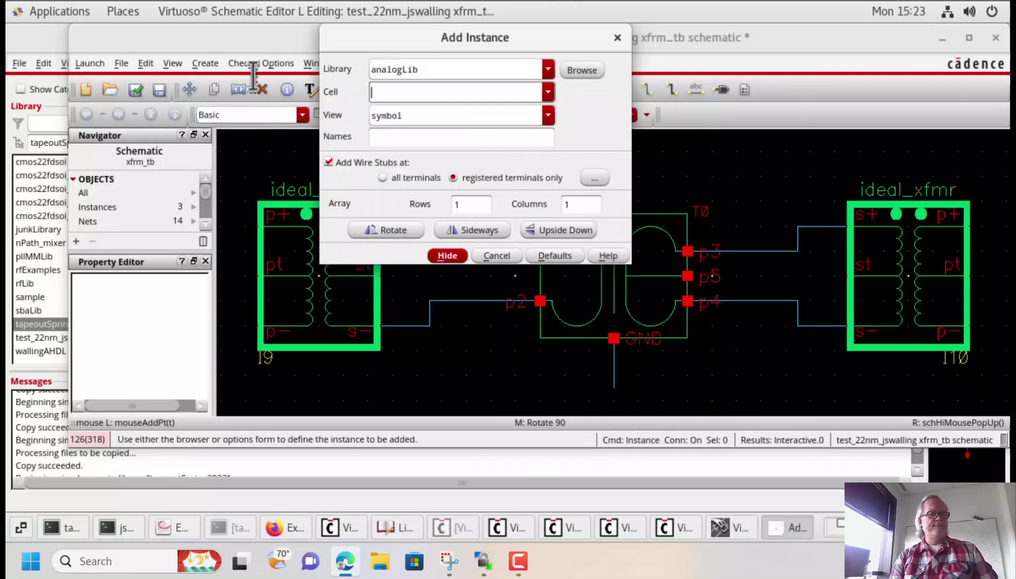
type("port")
key("Tab")
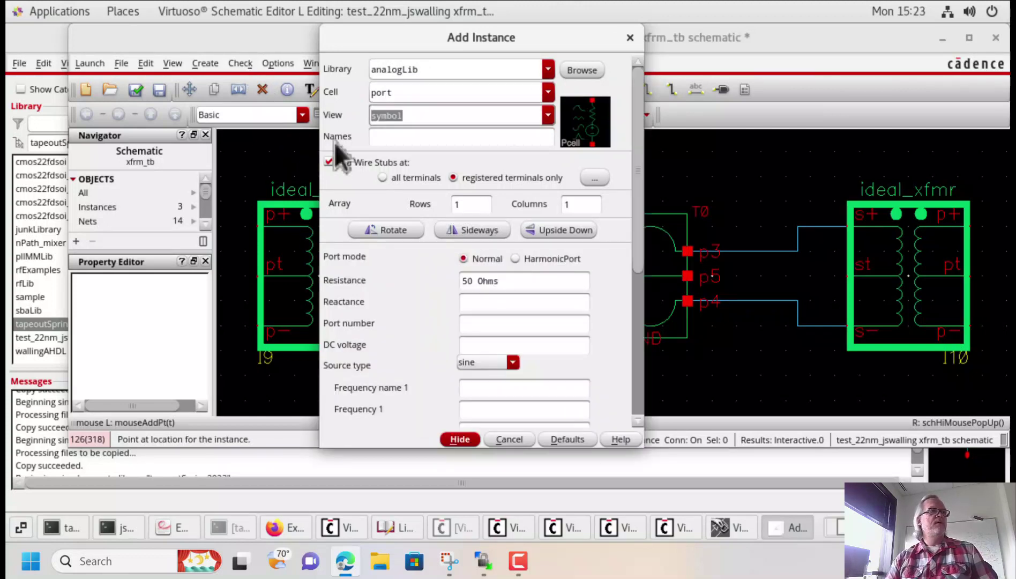
left_click(265, 41)
key("Left")
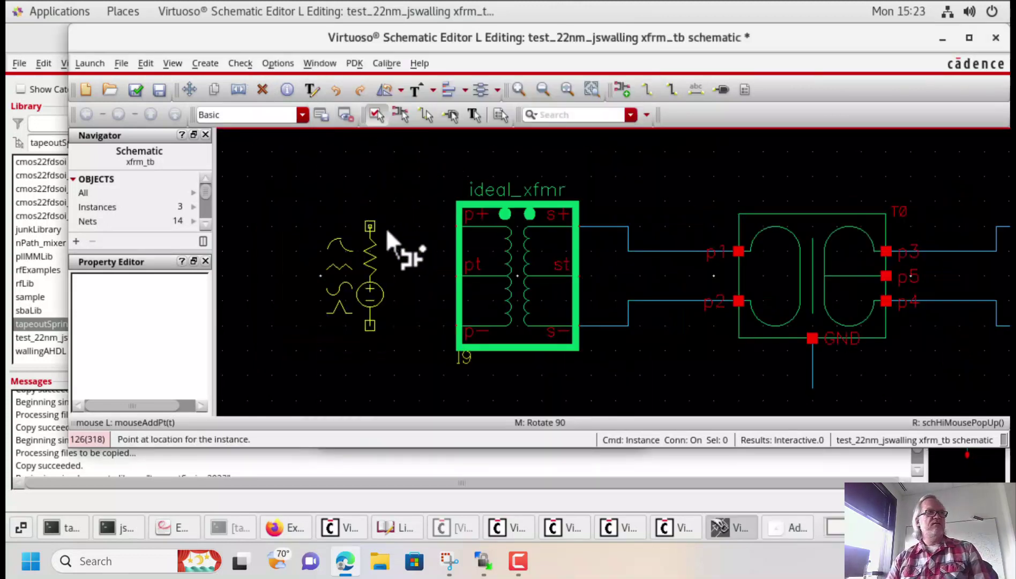
left_click(322, 231)
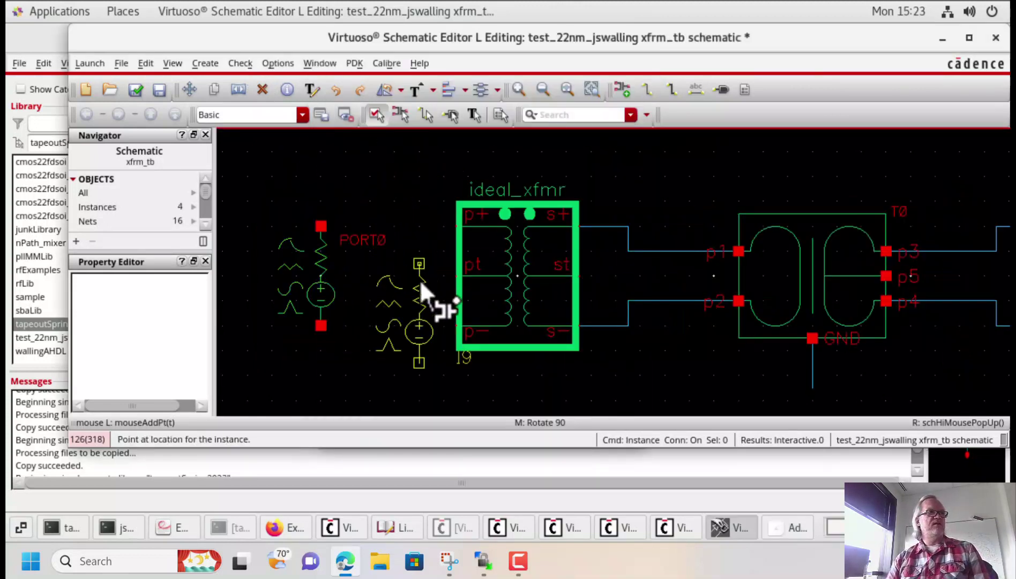
Step: Place a second port to the right of the right ideal_xfmr and a third just below and right of the left ideal_xfmr
key("Right")
key("Right")
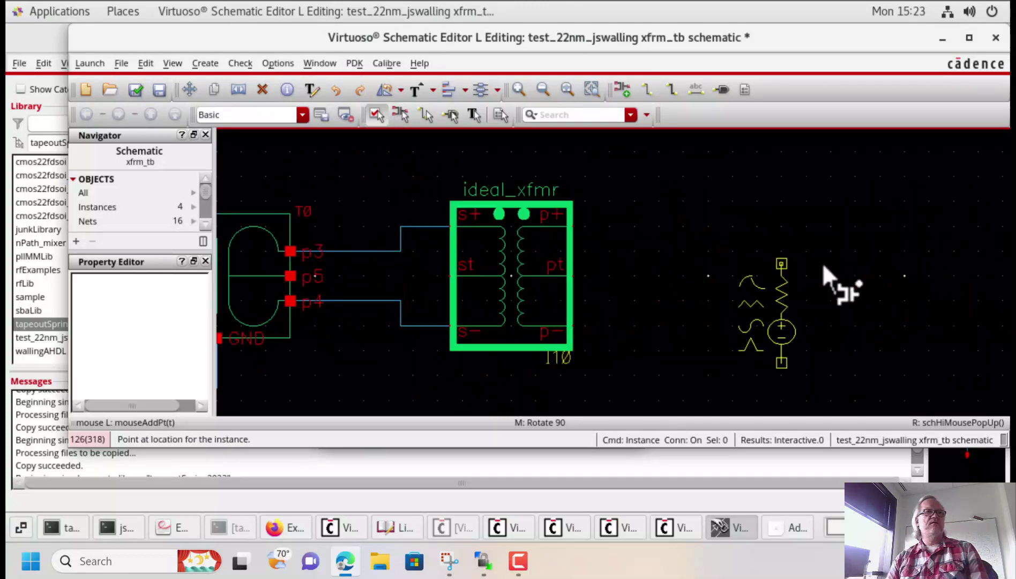
left_click(704, 221)
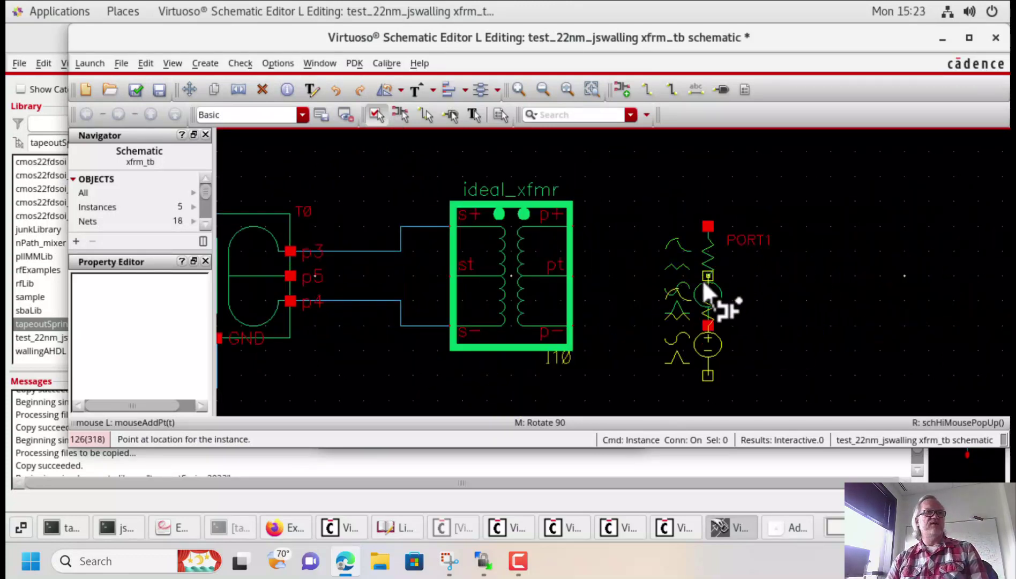
key("Left")
key("Left")
key("Left")
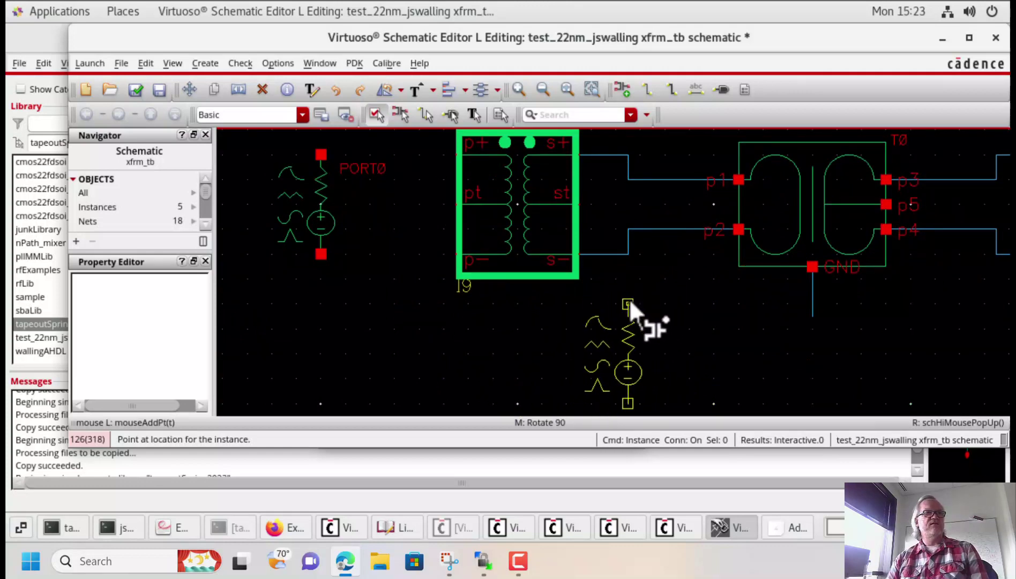
left_click(591, 303)
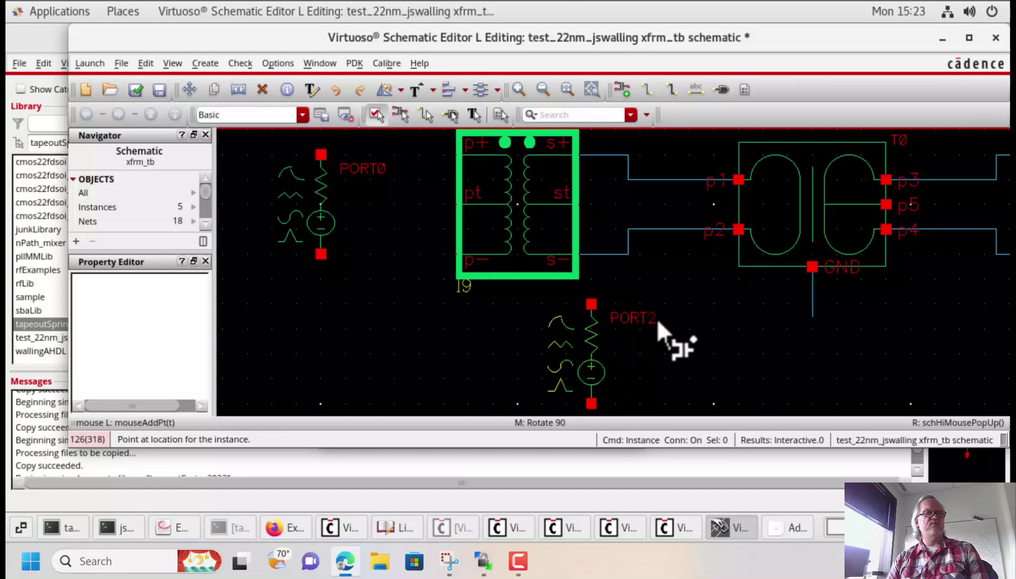
Step: Place a fourth port, flipped sideways, just below and left of the right ideal_xfmr
key("Right")
key("Right")
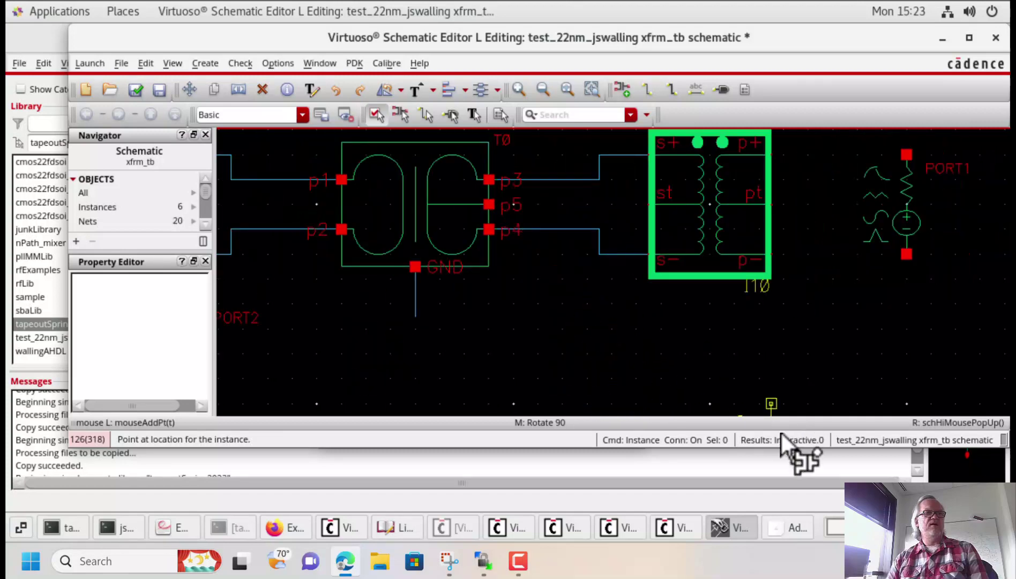
left_click(777, 524)
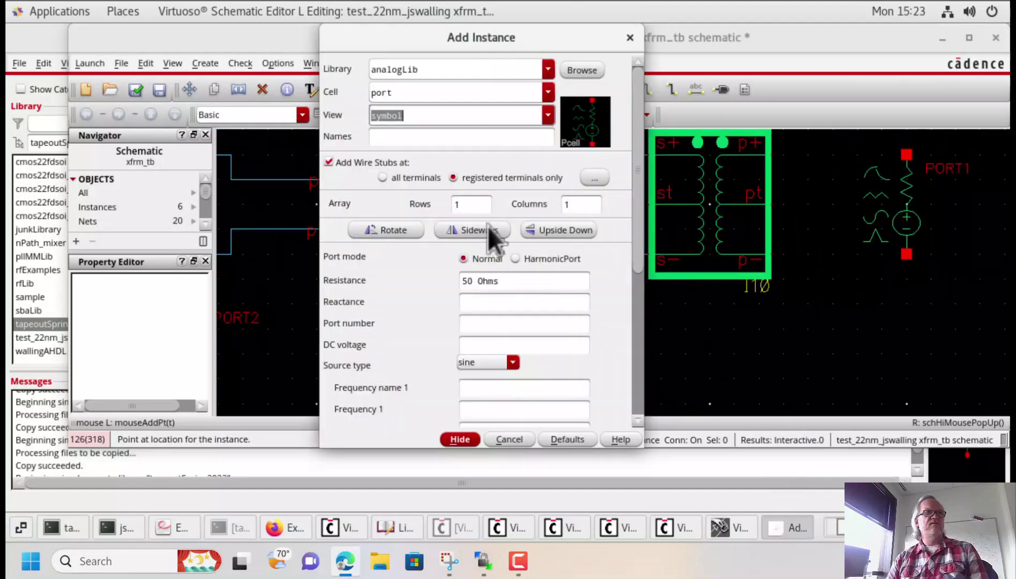
left_click(708, 133)
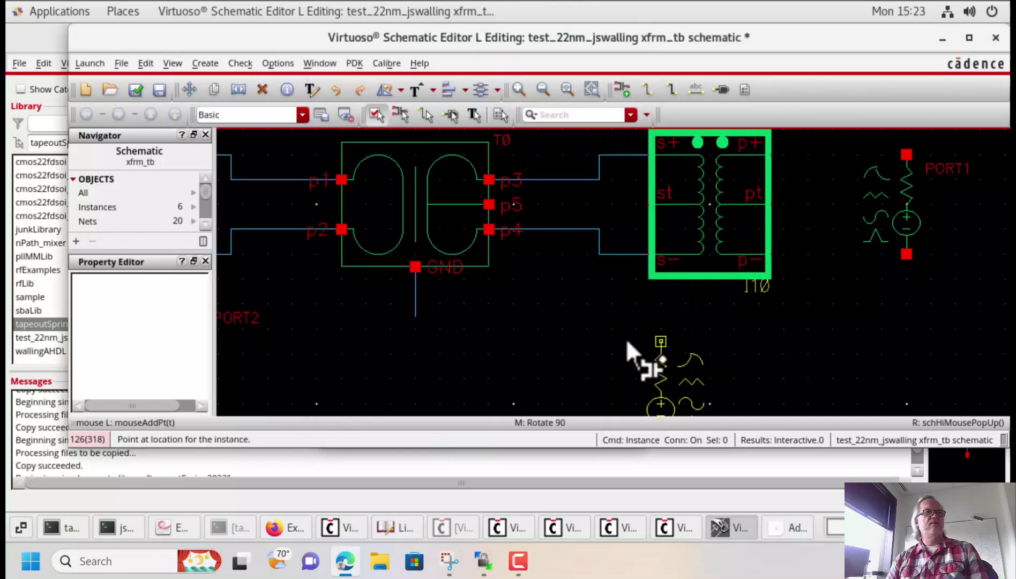
left_click(638, 305)
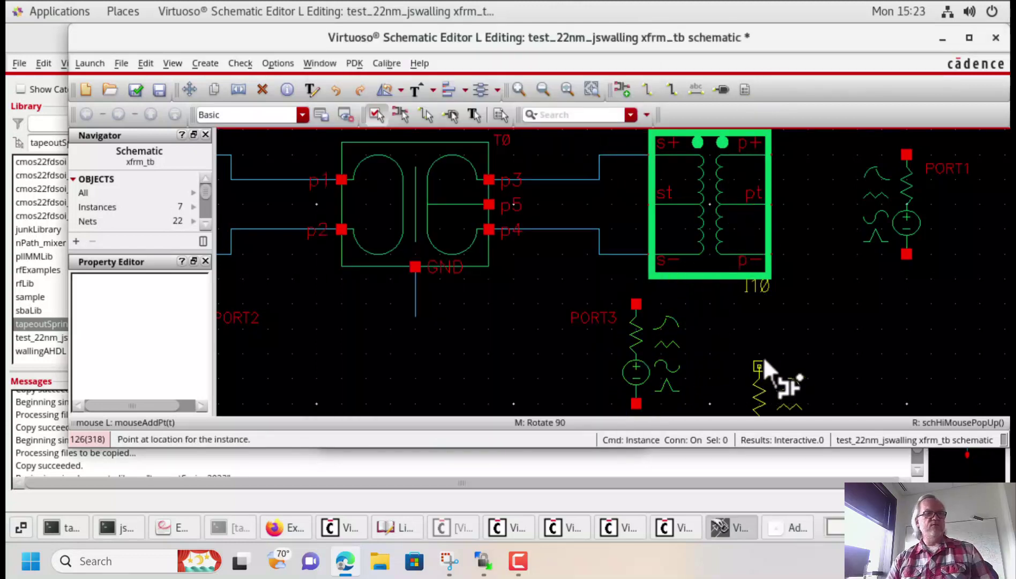
key("f")
key("Escape")
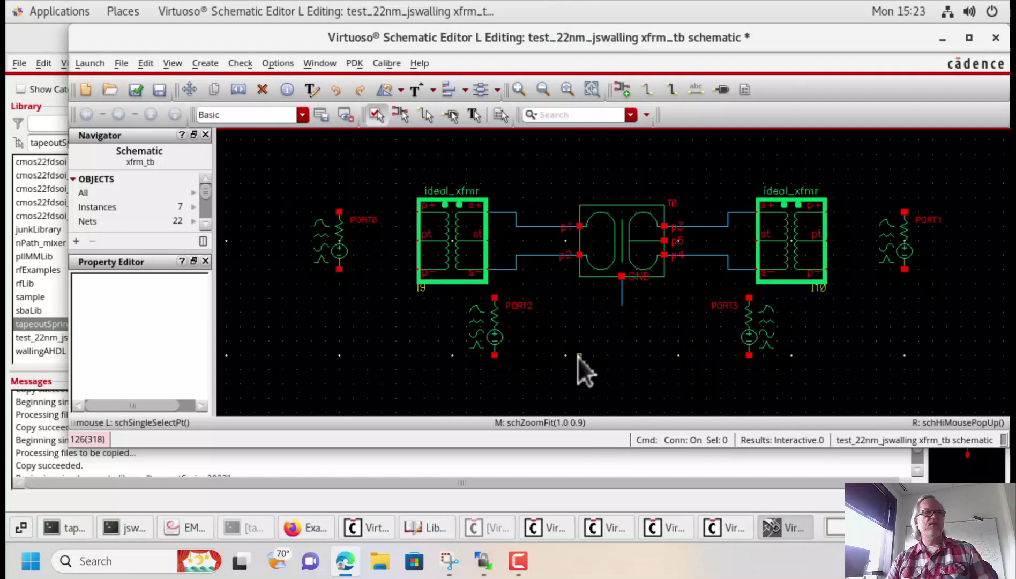
Step: Draw a short vertical wire extending down from the lower terminal of each of the four ports
key("w")
left_click(339, 297)
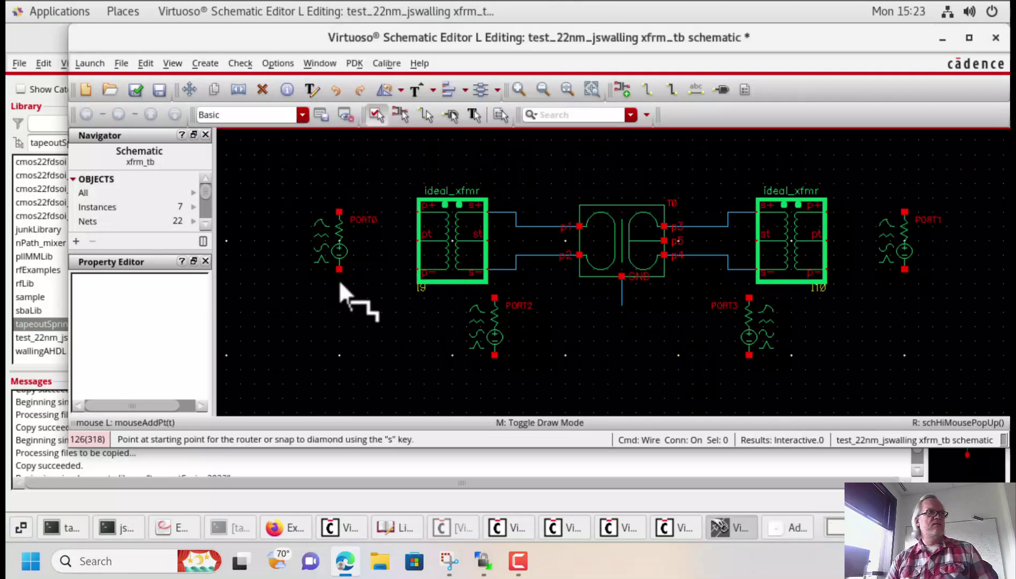
left_click(338, 268)
left_click(493, 366)
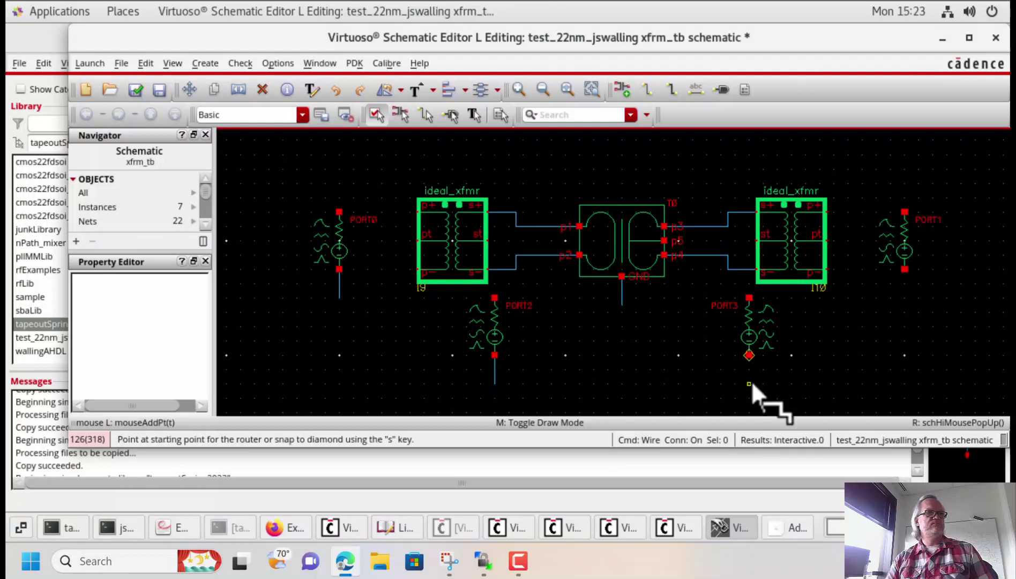
left_click(749, 355)
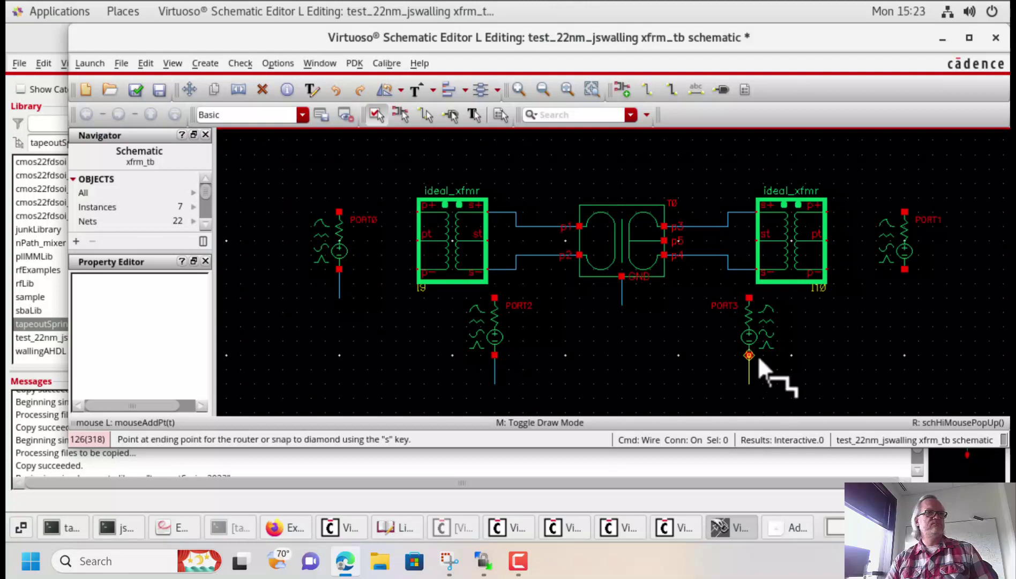
left_click(907, 271)
left_click(909, 290)
Step: Wire the upper terminals of the two outer ports to the p+ pins of their neighbouring ideal_xfmr symbols
left_click(905, 211)
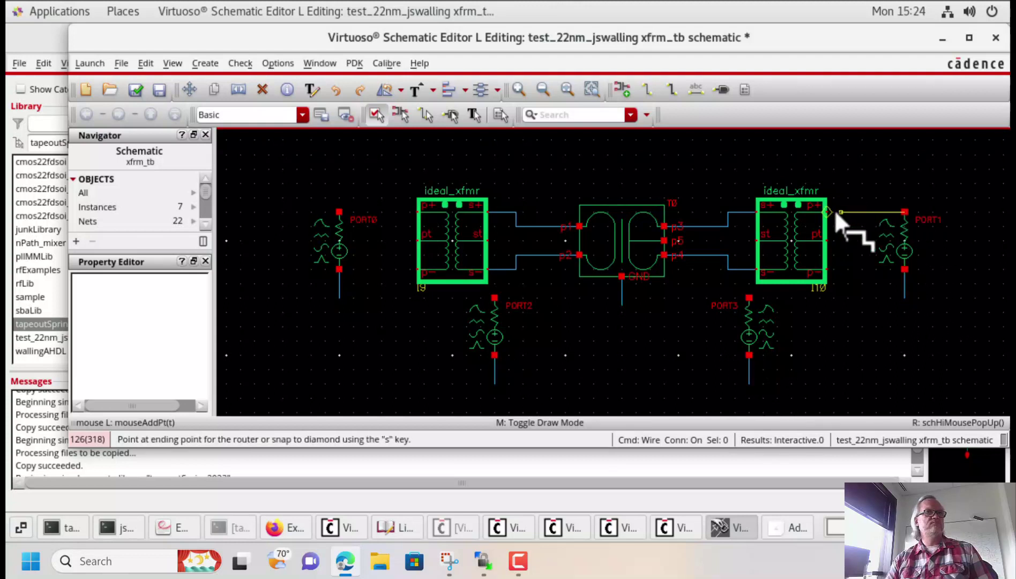
left_click(832, 210)
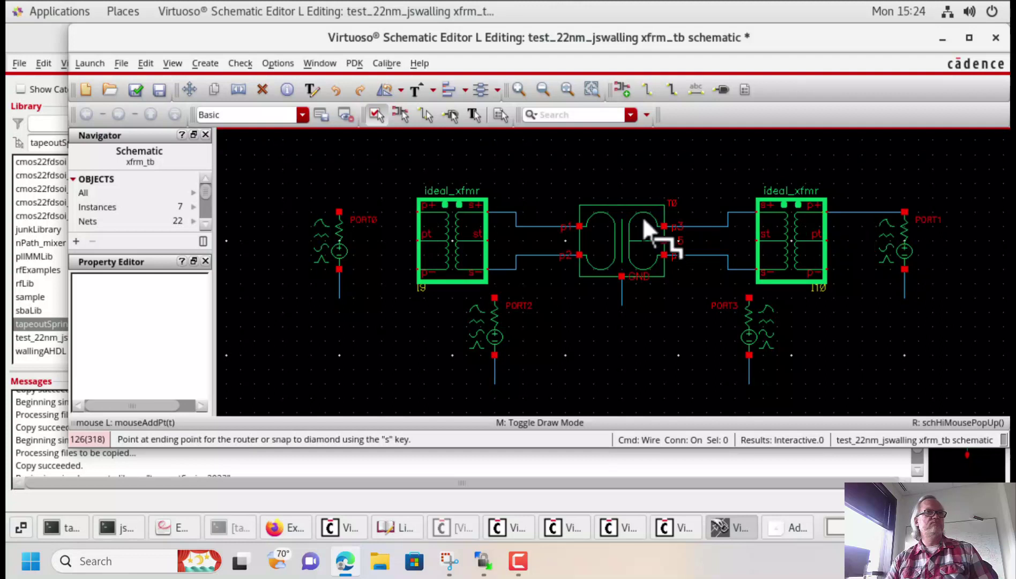
left_click(339, 212)
left_click(417, 213)
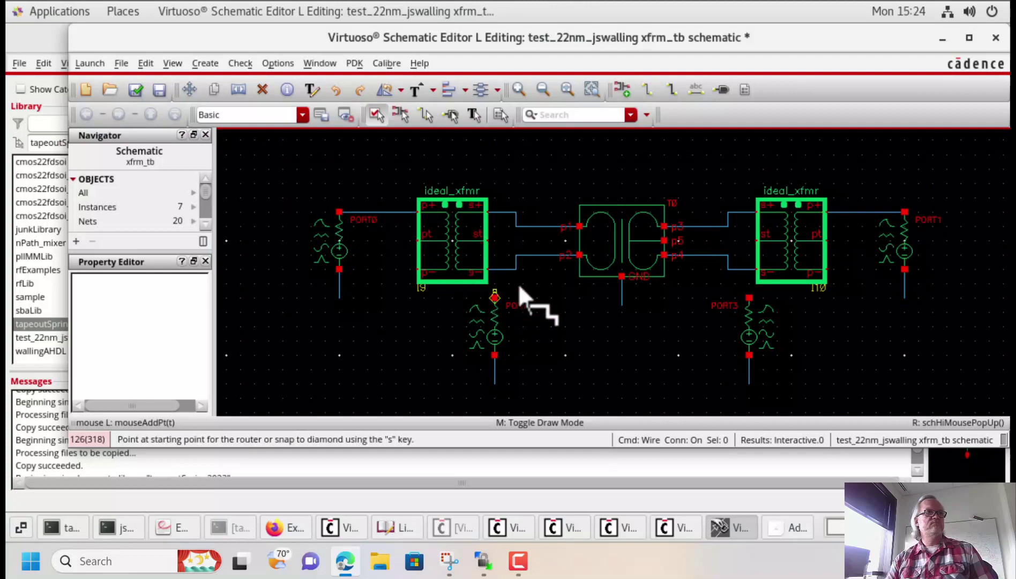
Step: Wire the upper terminals of the two inner ports to the st pins of the left and right ideal_xfmr symbols
left_click(498, 262)
left_click(485, 241)
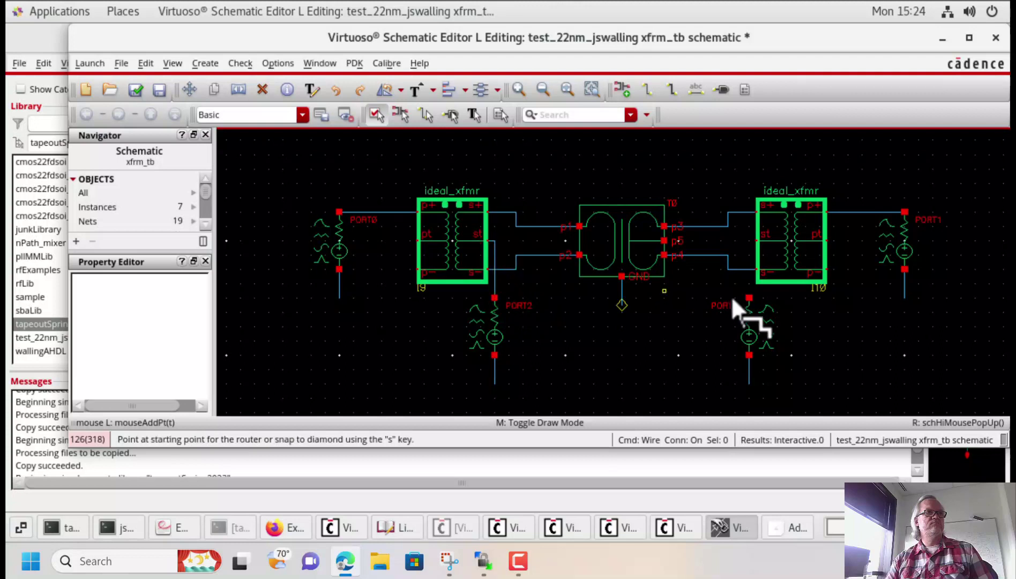
left_click(749, 298)
left_click(758, 240)
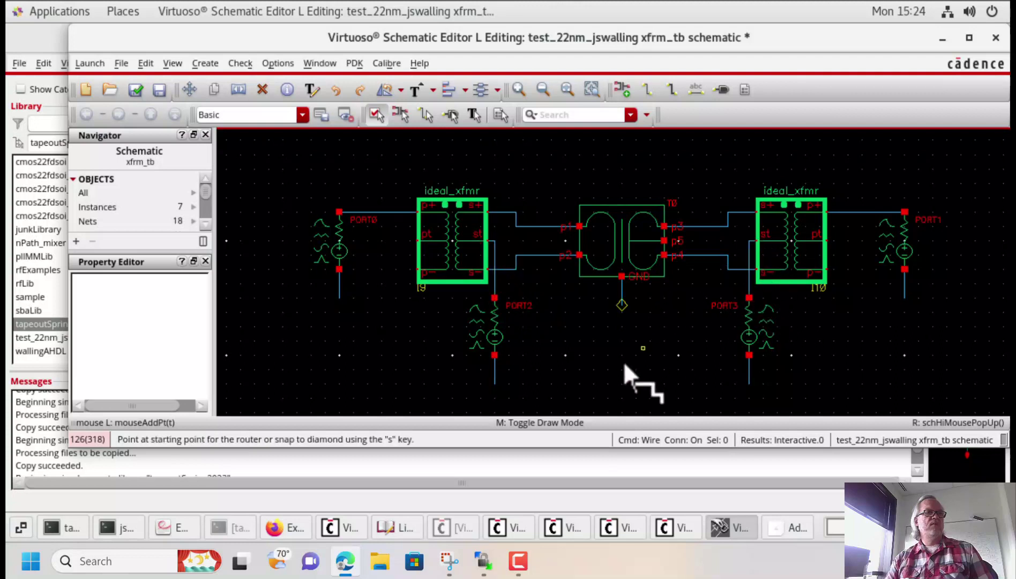
key("Escape")
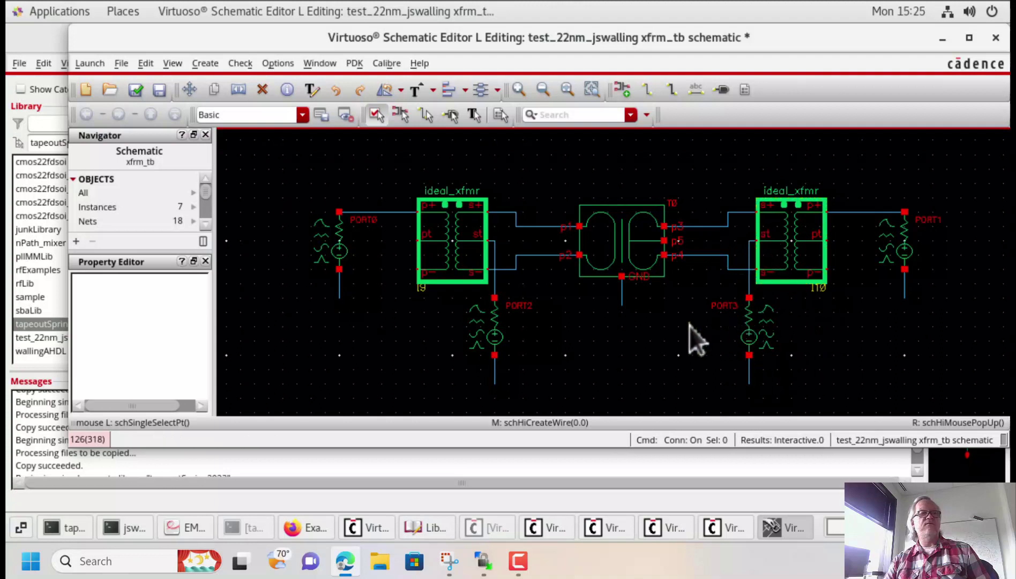
Step: Switch to the mixed-mode S-parameter diagram and examine its differential and common signal quadrants
key("f")
key("alt+Tab")
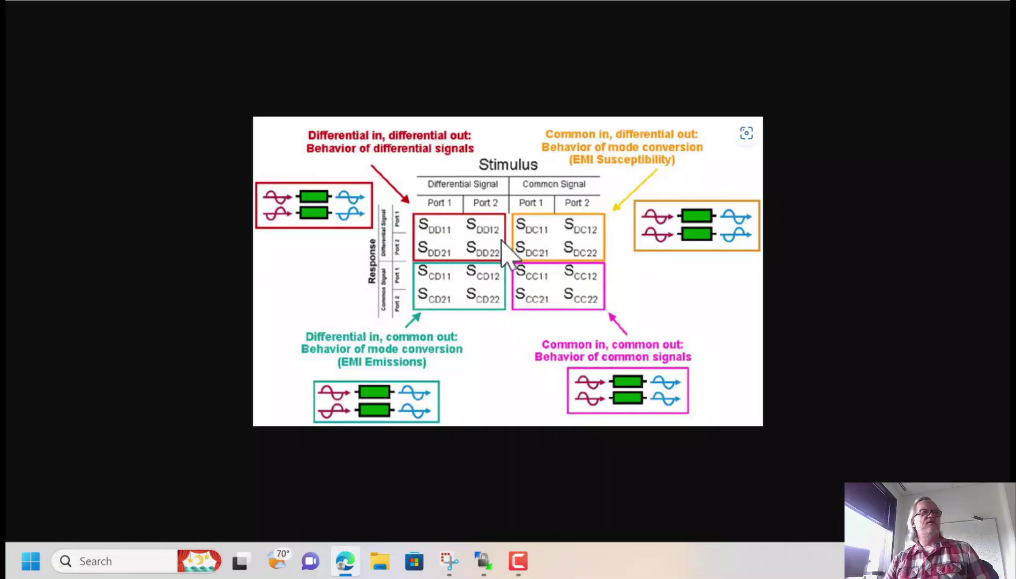
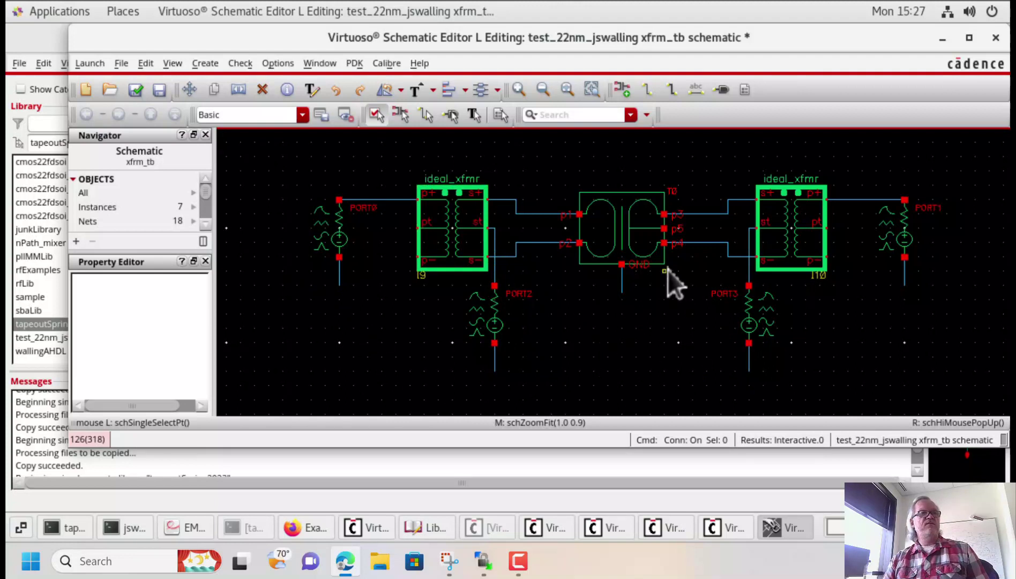
scroll(653, 338, "up", 2)
middle_click(564, 289)
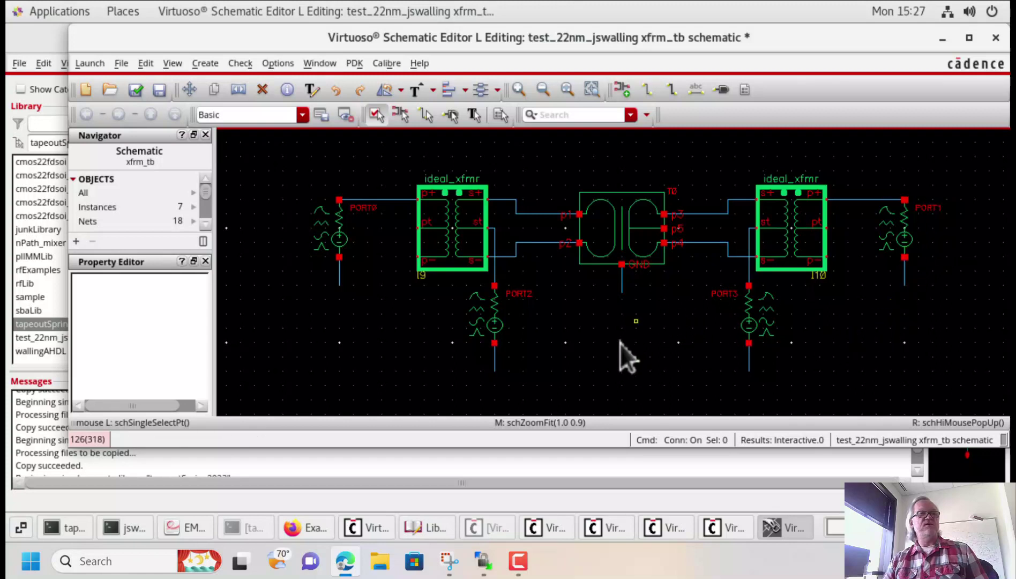
Step: Label the wire stubs below the four ports and the interstage transformer's GND pin as gnd!, with the text rotated vertically
type("l")
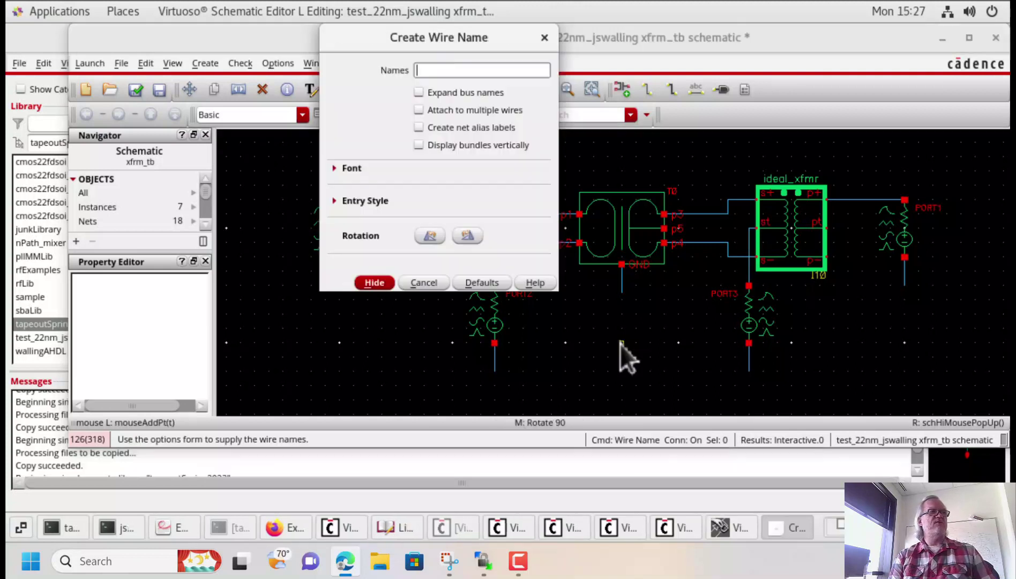
type("gnd! gnd! gnd! ")
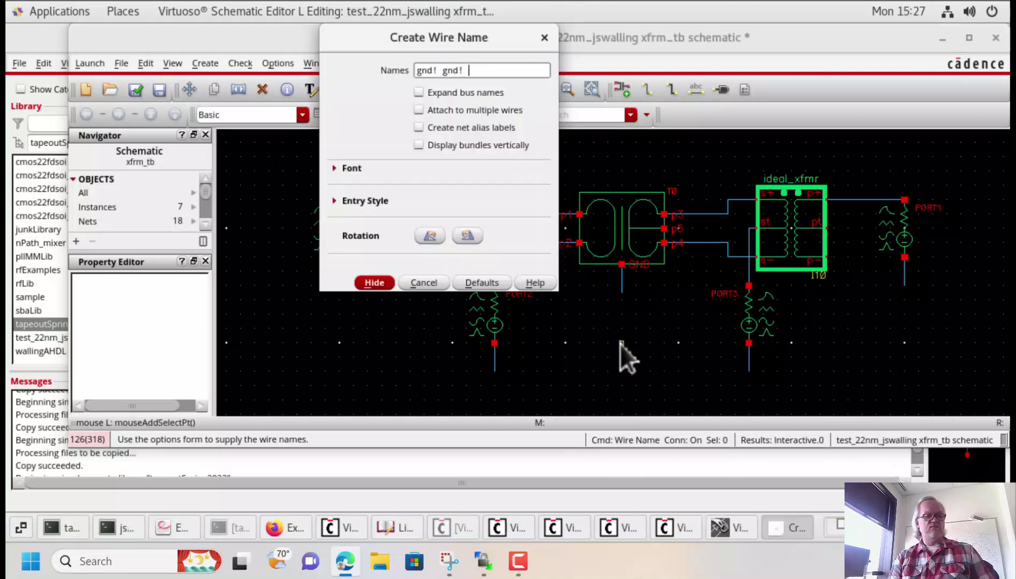
type("gnd! gnd!")
key("Tab")
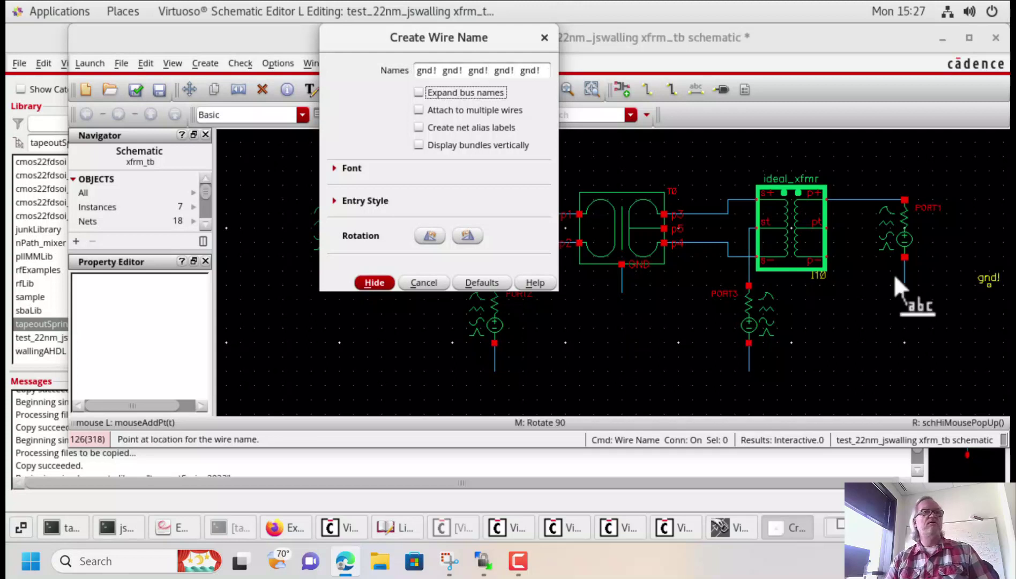
middle_click(912, 270)
left_click(907, 270)
left_click(753, 357)
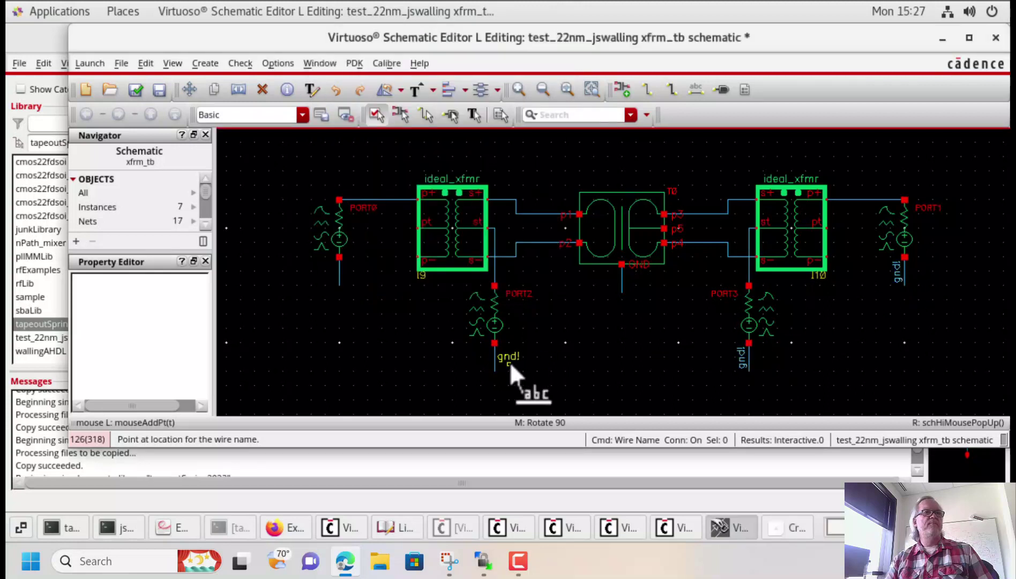
left_click(494, 355)
middle_click(345, 283)
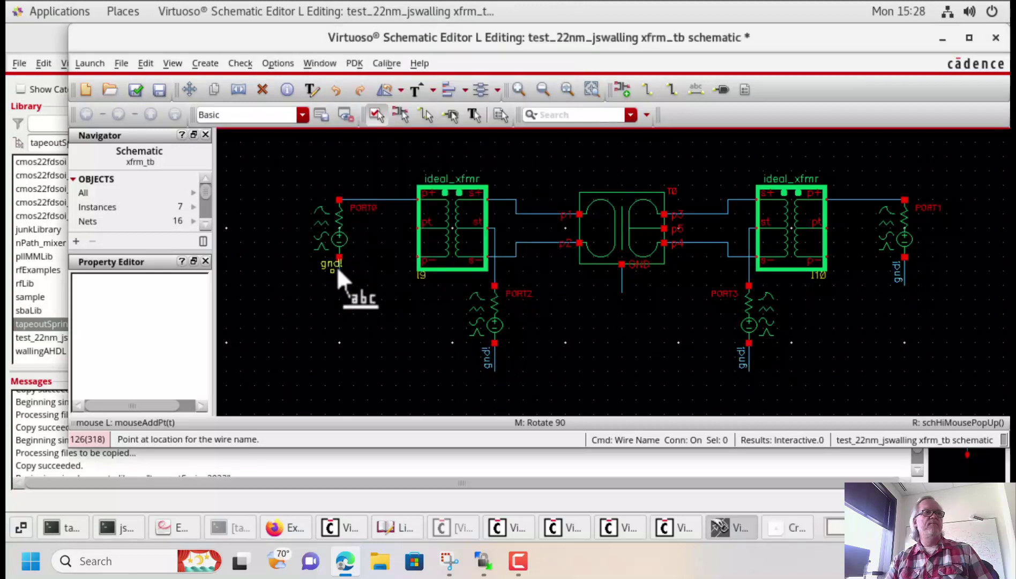
left_click(338, 268)
left_click(624, 278)
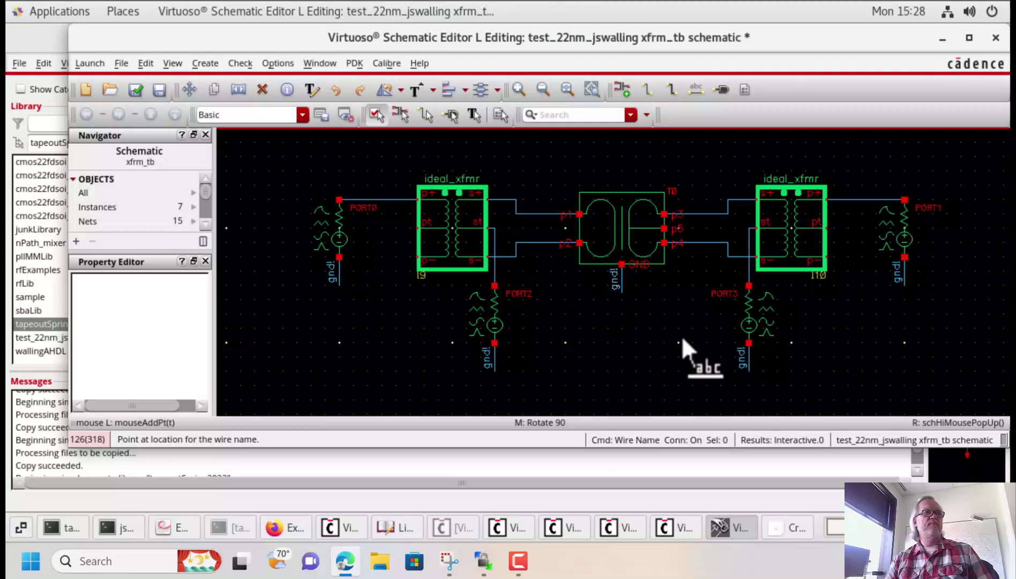
Step: Check and save the xfrm_tb schematic, dismissing the check report
left_click(134, 89)
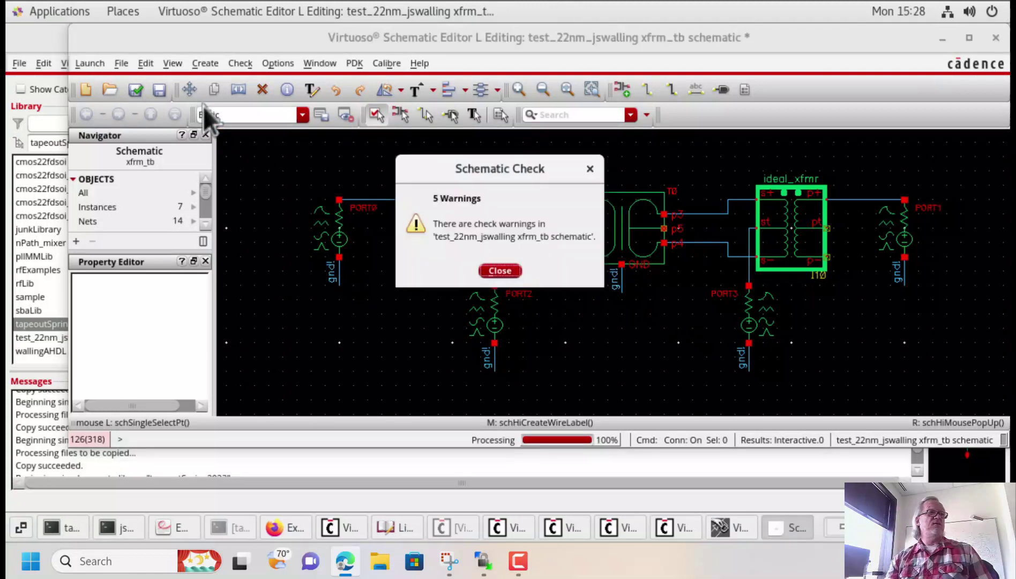
left_click(503, 268)
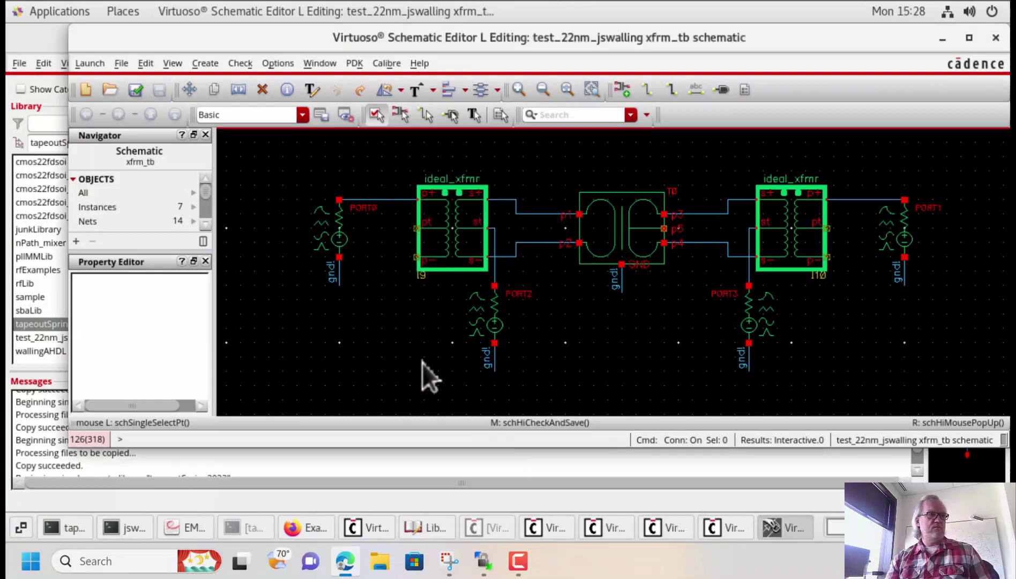
Step: Wire the p- pins of both ideal_xfmr symbols to the lower terminals of PORT0 and PORT1, and check and save the schematic
key("w")
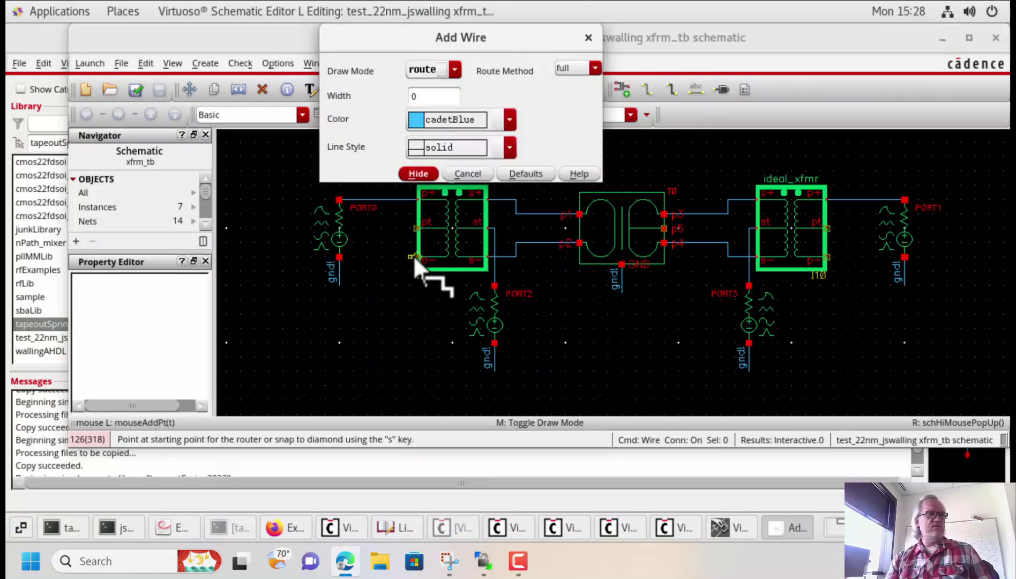
left_click(415, 256)
left_click(336, 256)
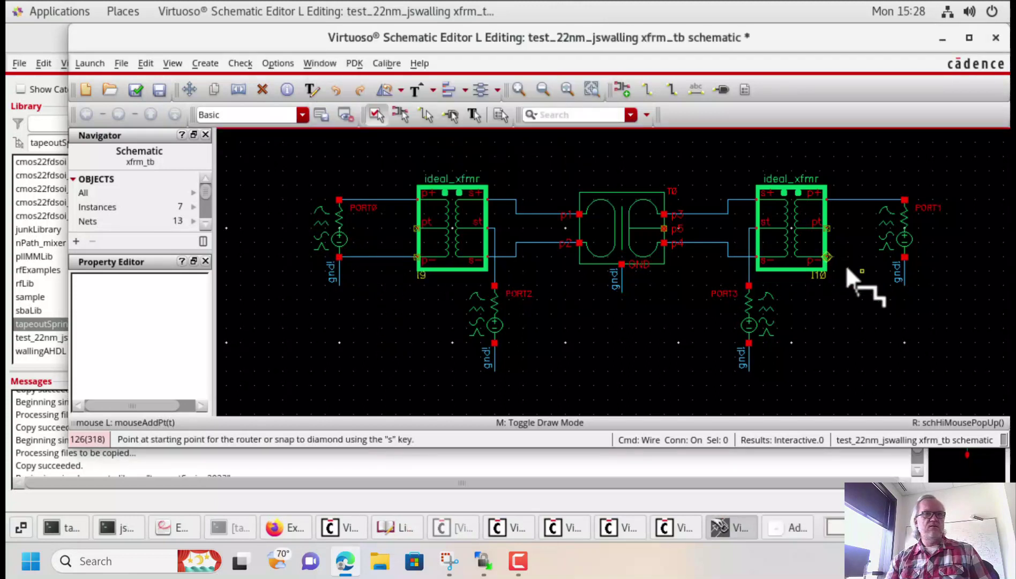
left_click(828, 257)
left_click(905, 257)
key("Escape")
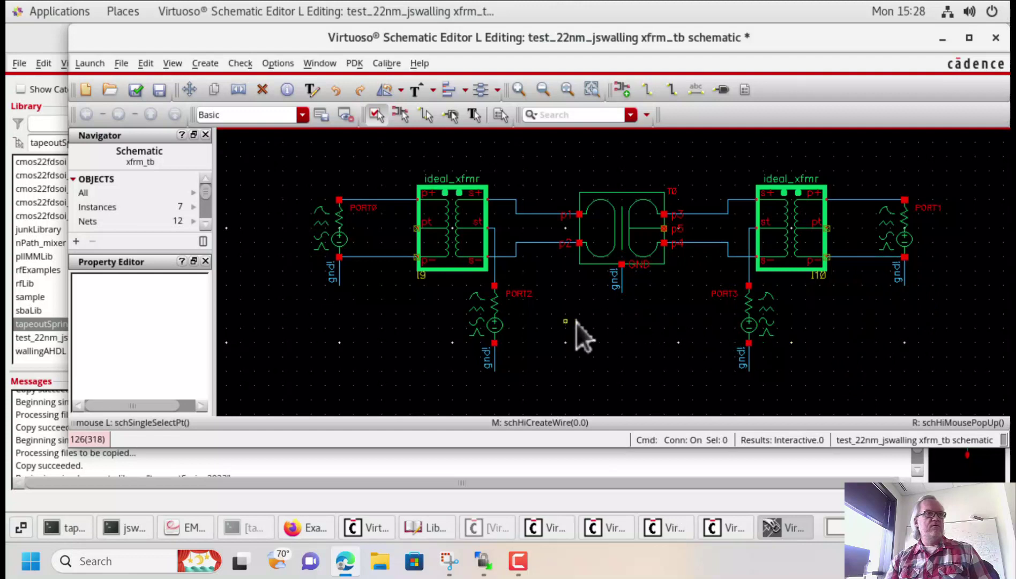
left_click(134, 89)
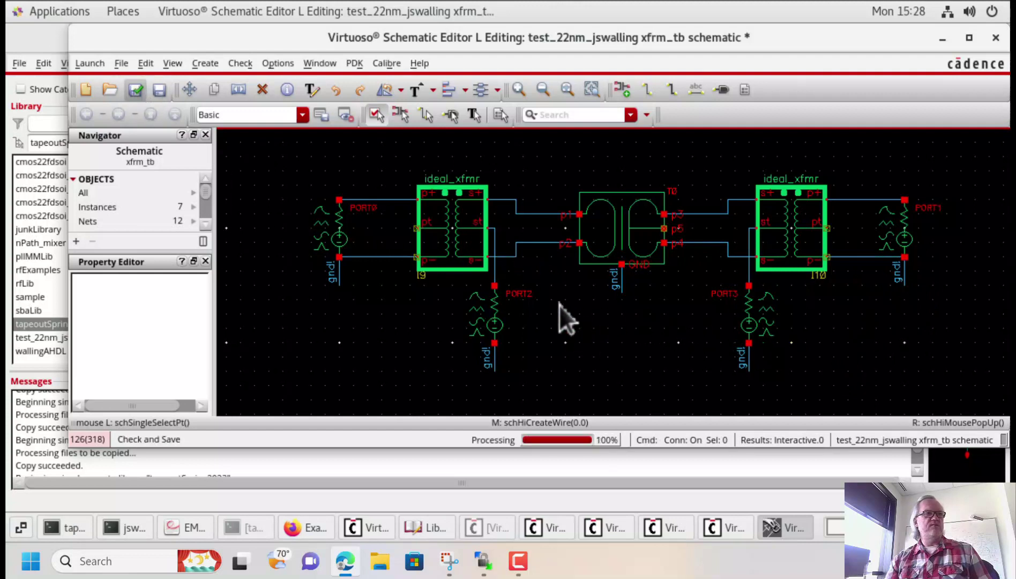
left_click(506, 272)
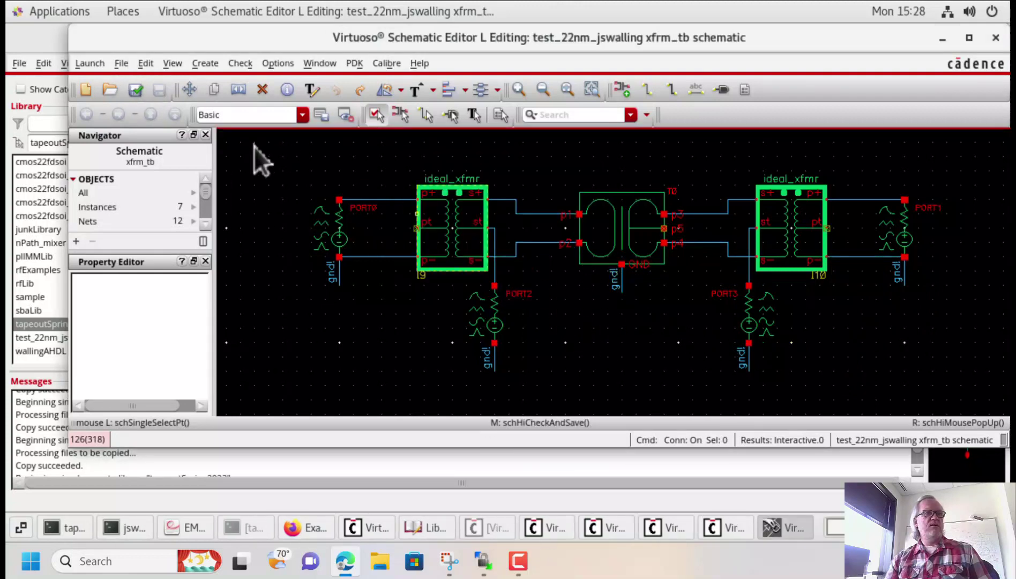
Step: Create a new ADE Explorer view named maestro for the xfrm_tb cell, overwriting the existing view
left_click(92, 63)
left_click(98, 83)
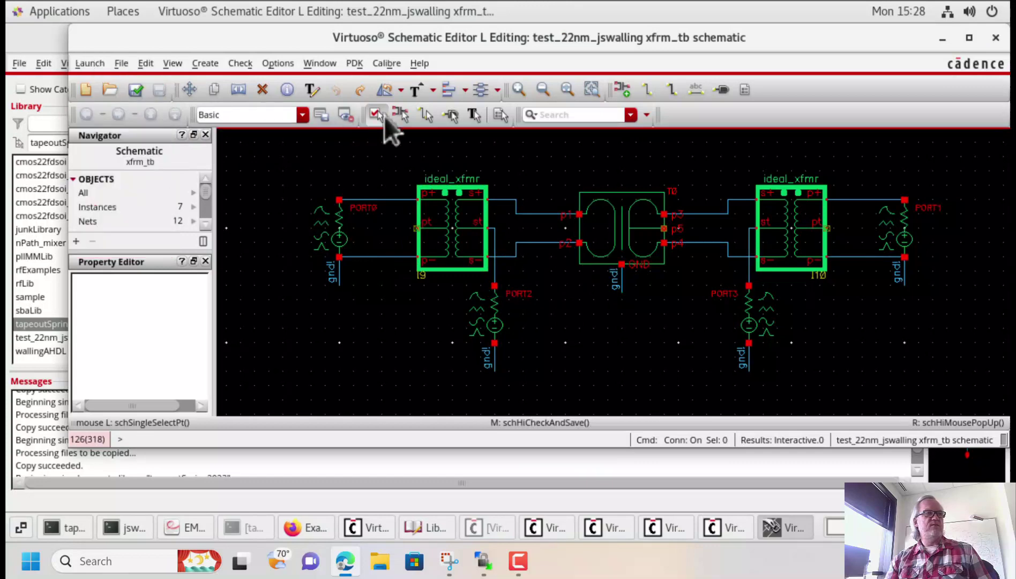
left_click(383, 87)
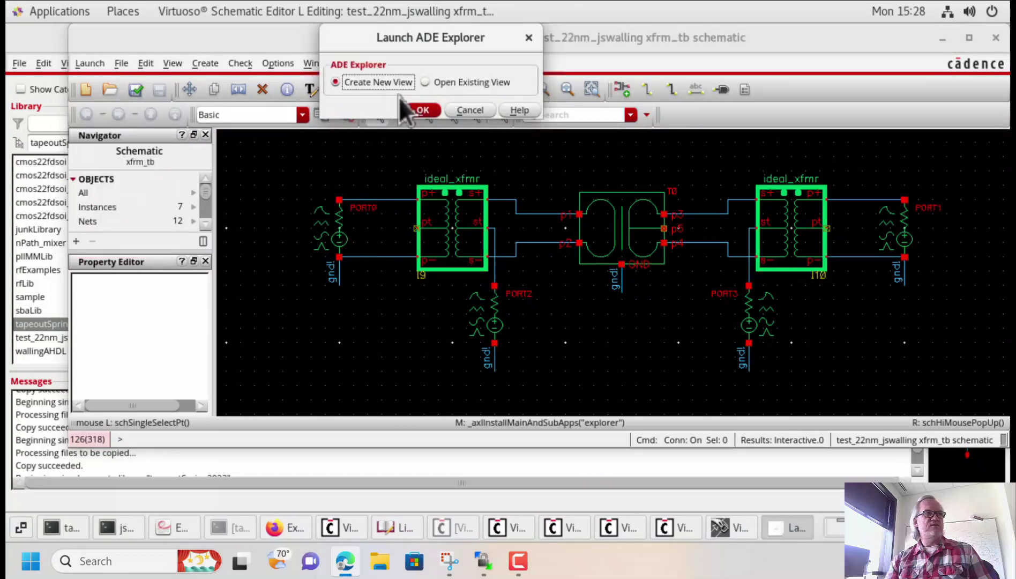
left_click(423, 110)
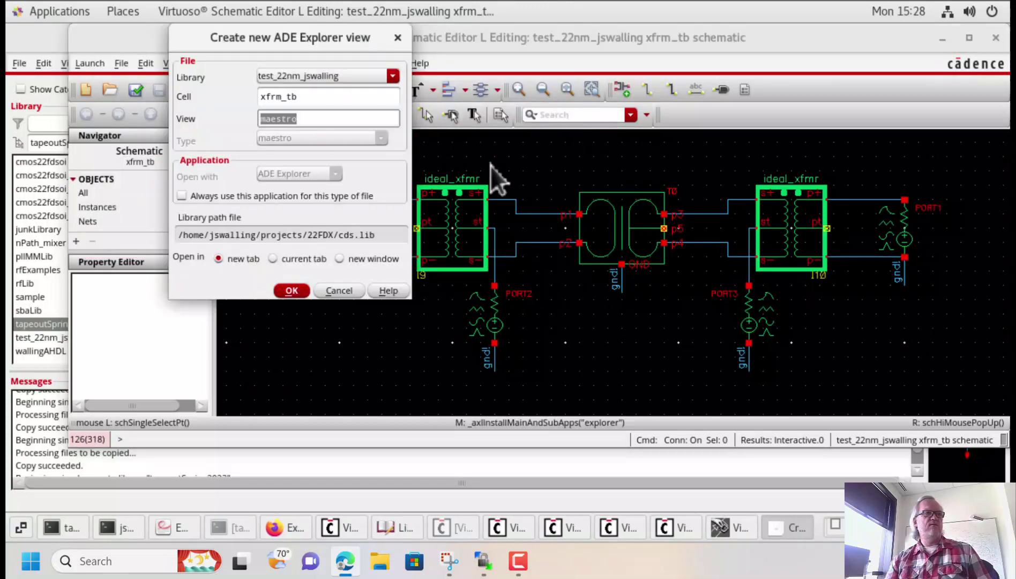
left_click(285, 289)
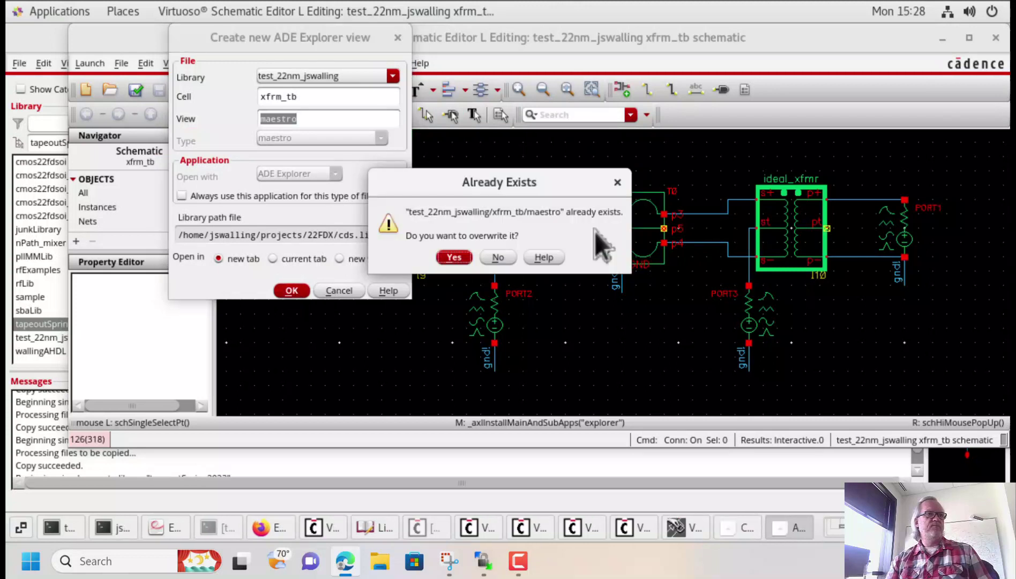
left_click(514, 257)
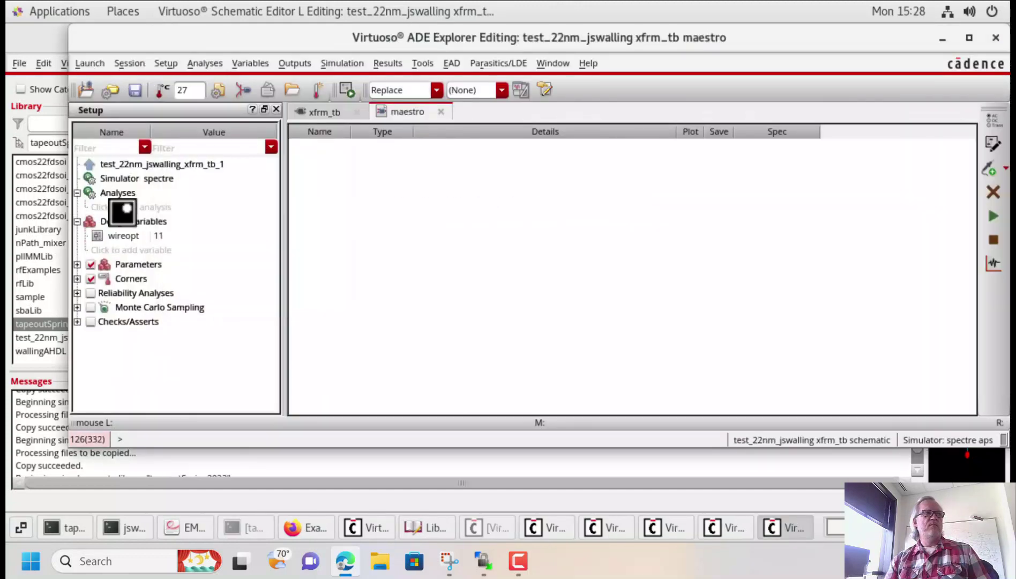
Step: Add schematic_nport ahead of schematic in the simulation environment's Switch View List and accept the options
left_click(160, 60)
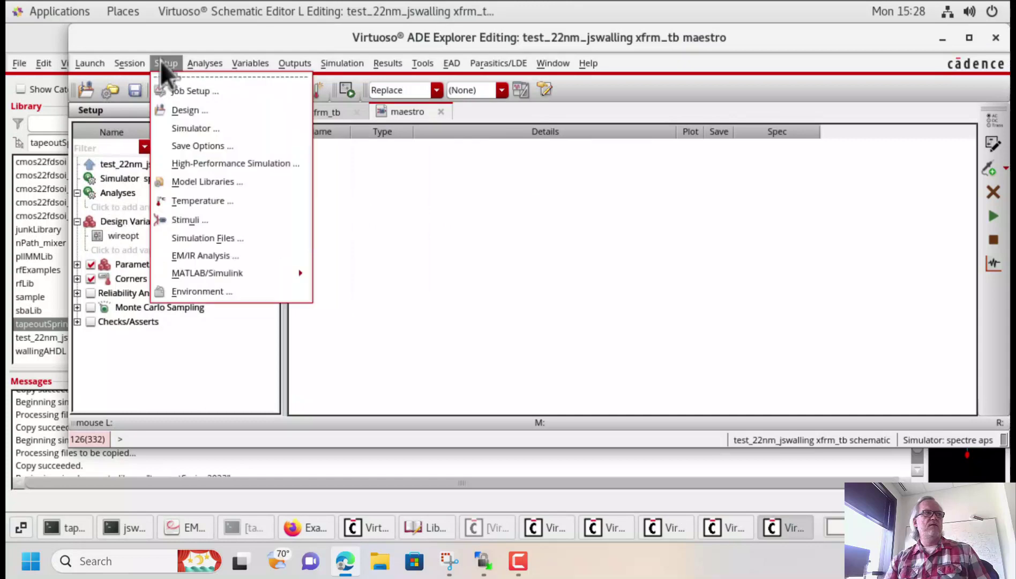
left_click(194, 292)
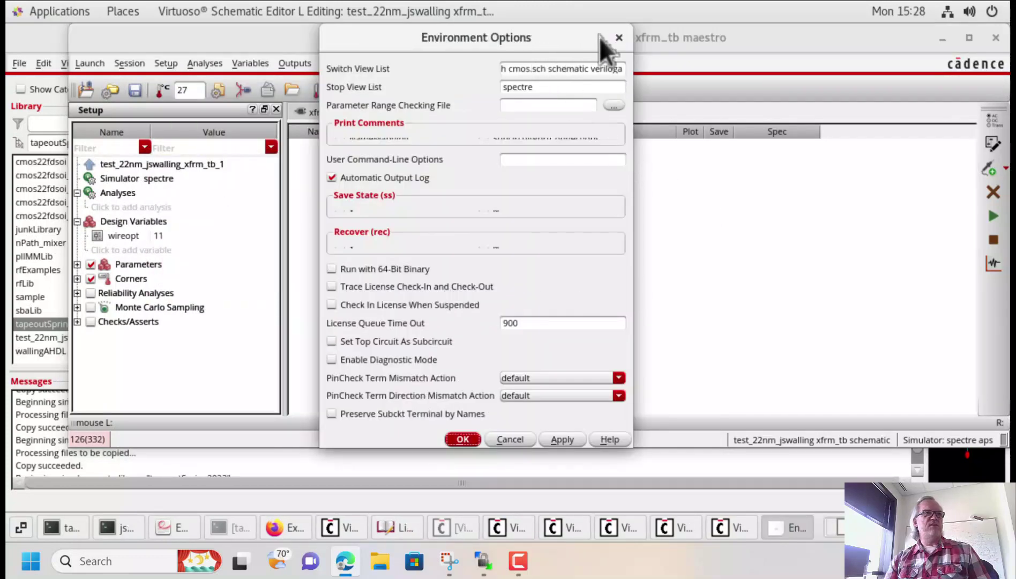
left_click(551, 69)
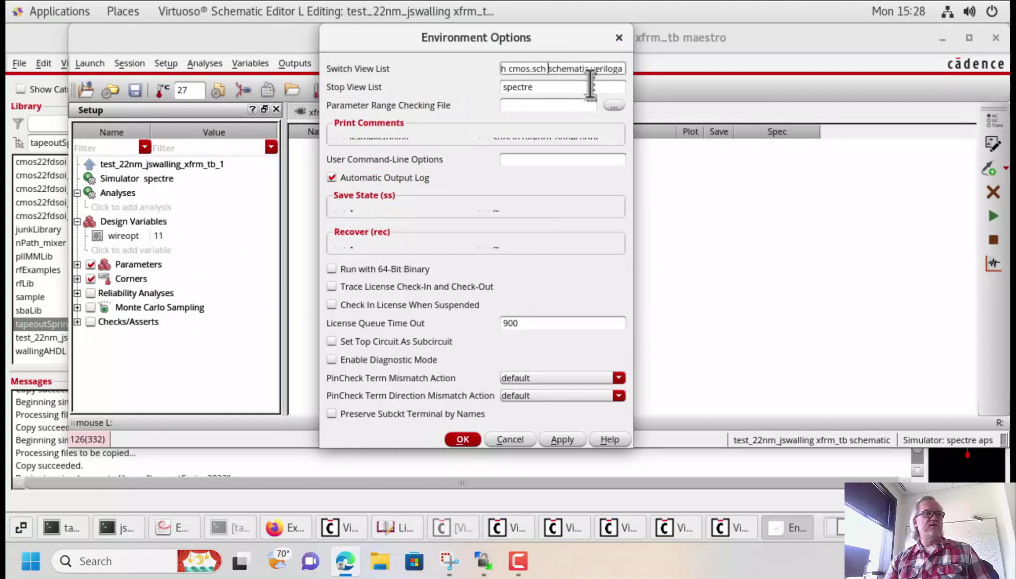
type("schema")
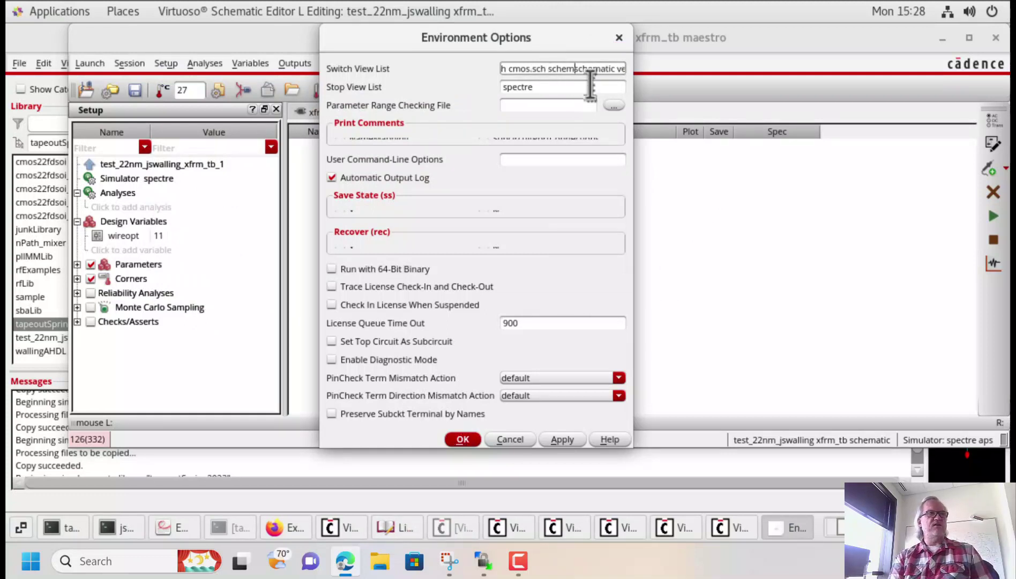
type("tic ")
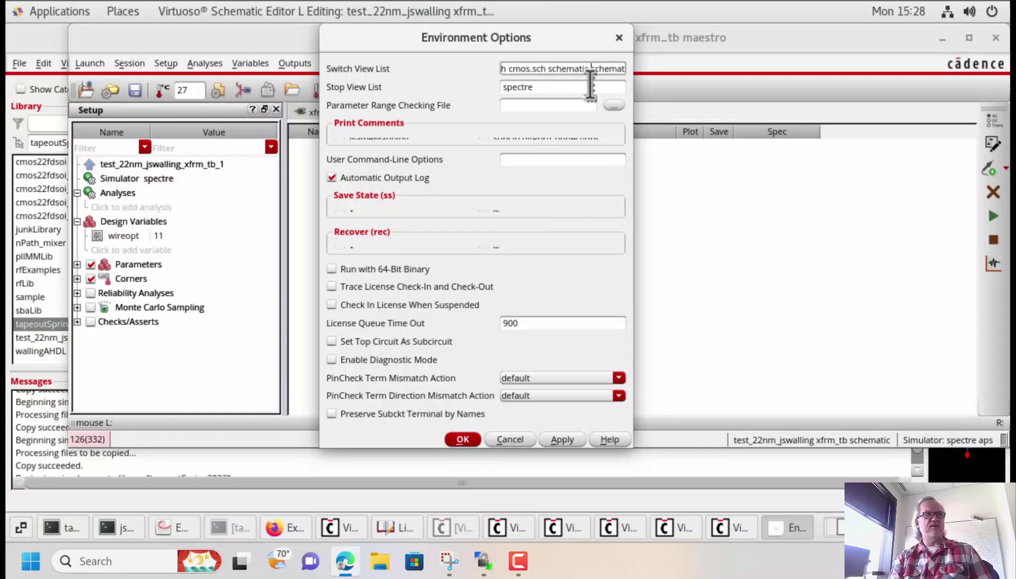
type("aport")
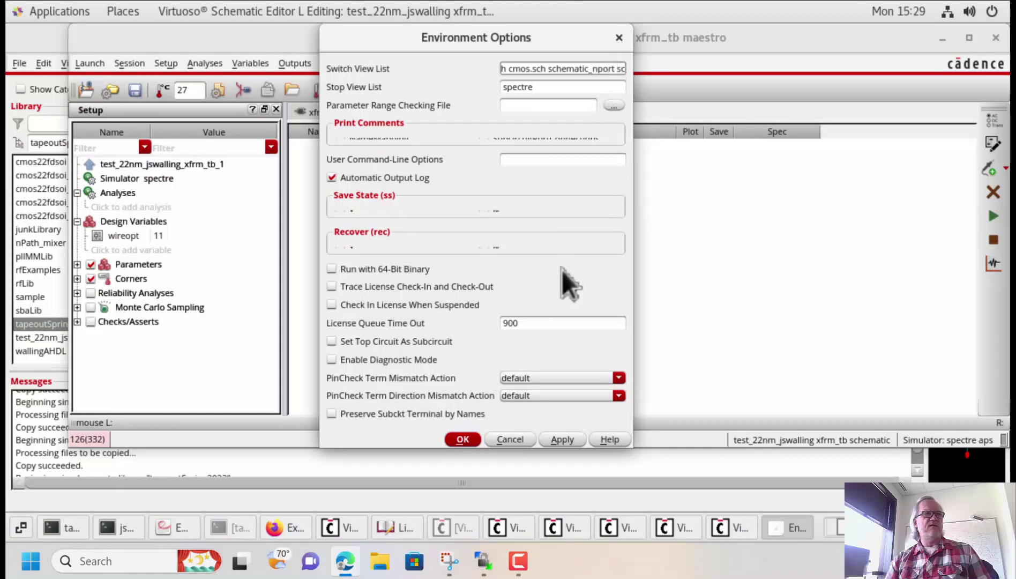
left_click(464, 440)
Step: Compare the schematic_nport and schematic views of interstageXfmr_v2 in the Library Manager, and return to the ADE Explorer window
left_click(744, 465)
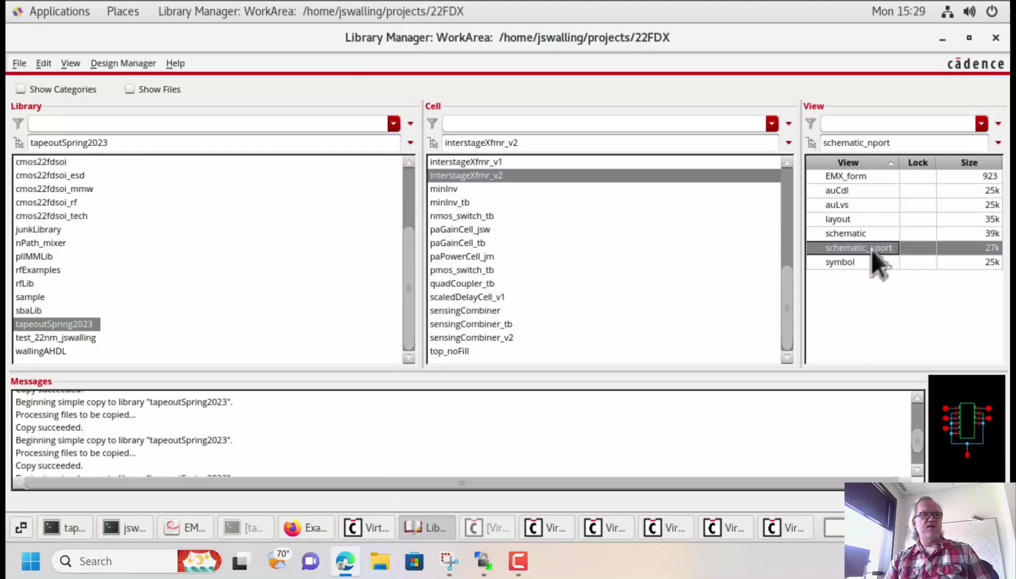
left_click(847, 233)
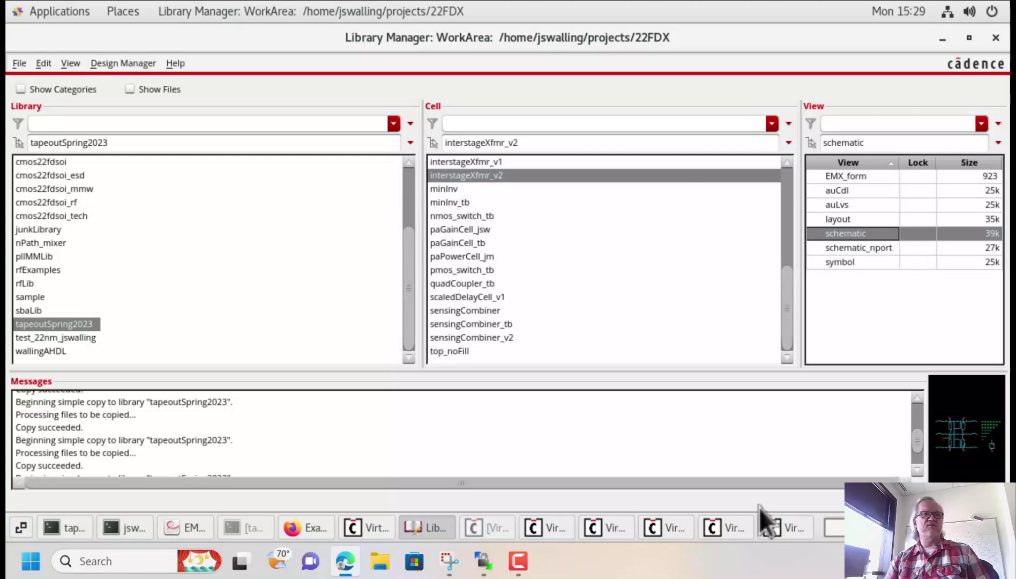
left_click(785, 527)
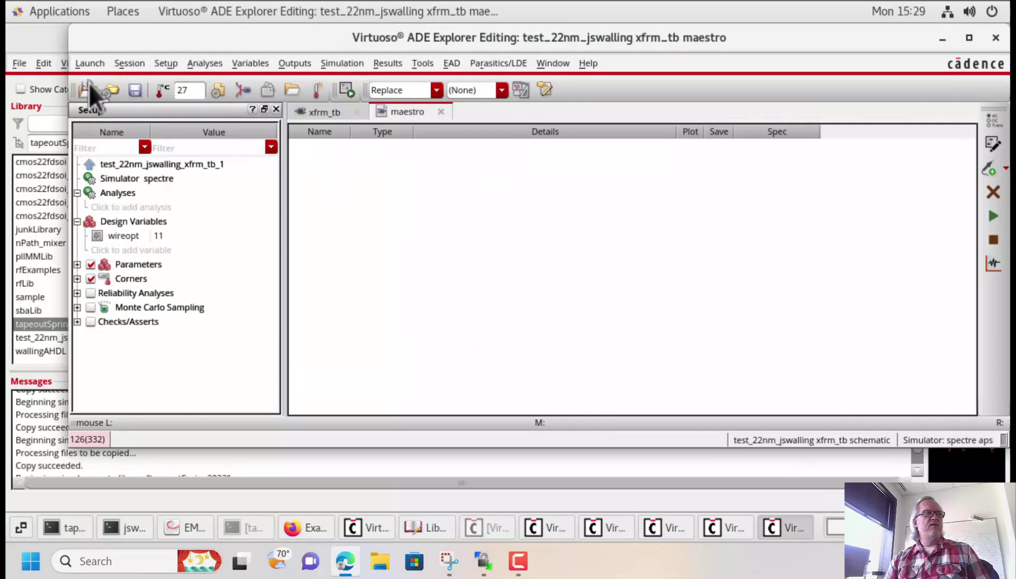
Step: Review the simulation results directory location in the Save Options and accept the dialog
left_click(165, 63)
left_click(192, 145)
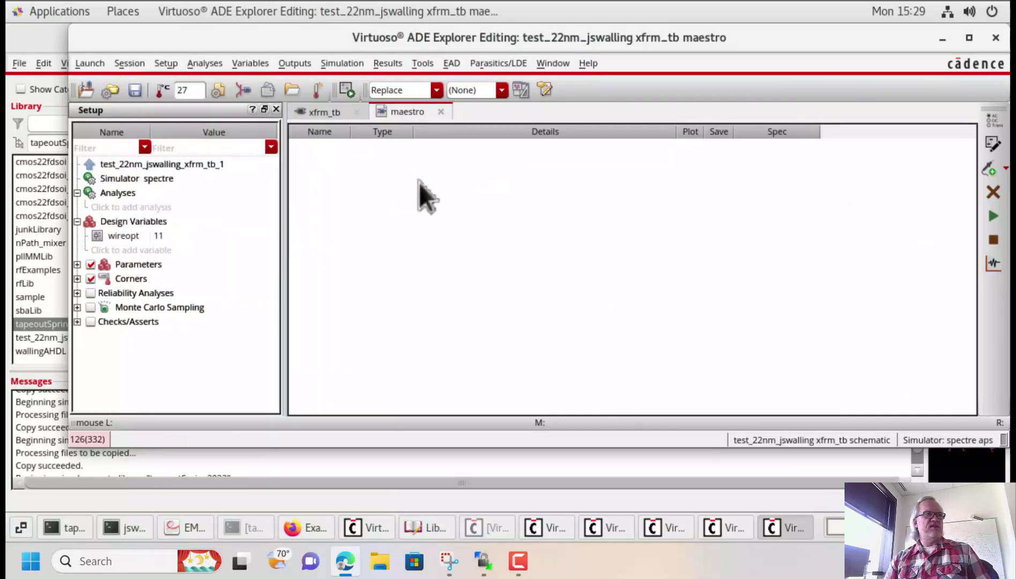
left_click_drag(482, 207, 268, 207)
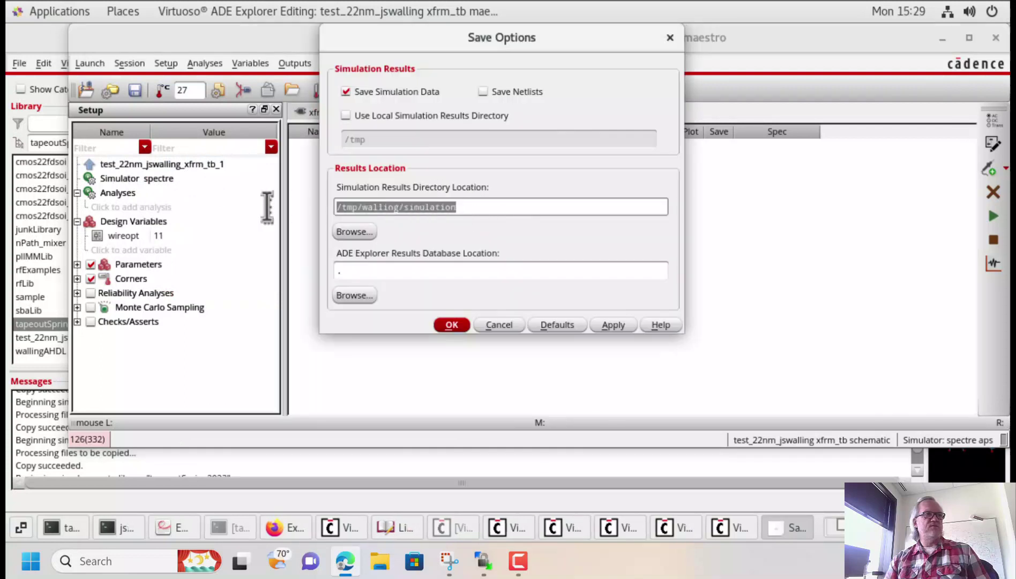
left_click(450, 325)
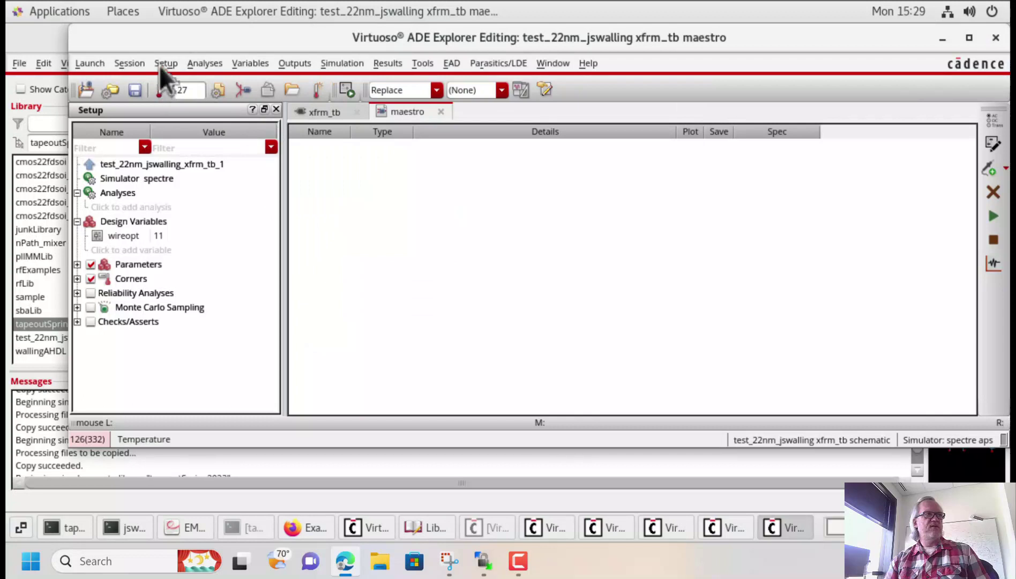
left_click(160, 65)
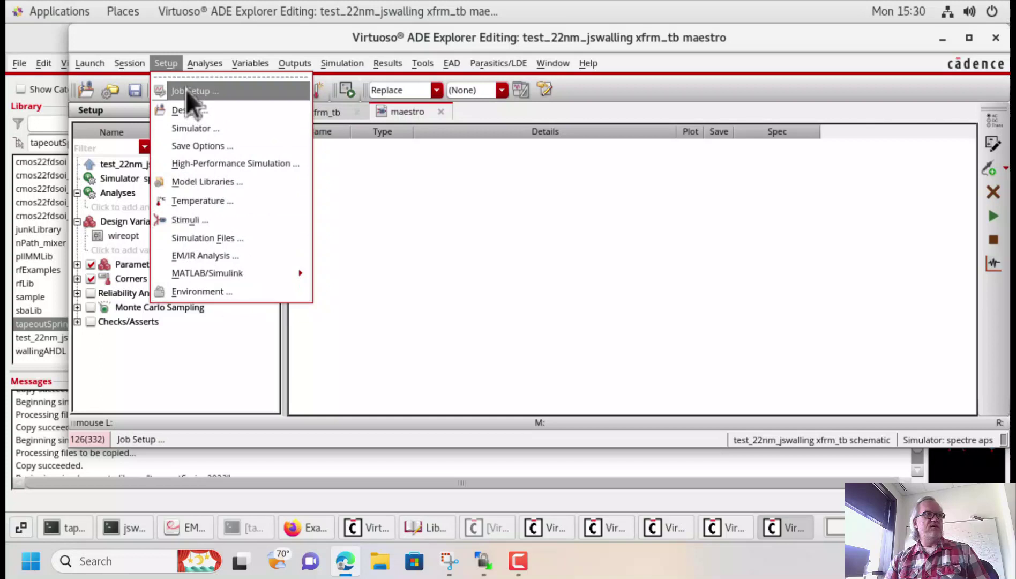
left_click(413, 228)
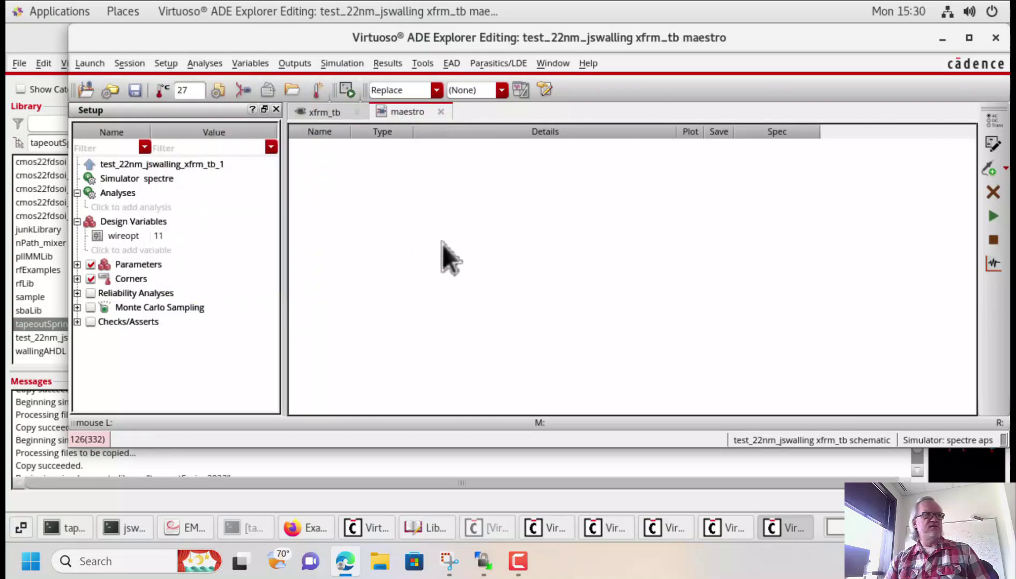
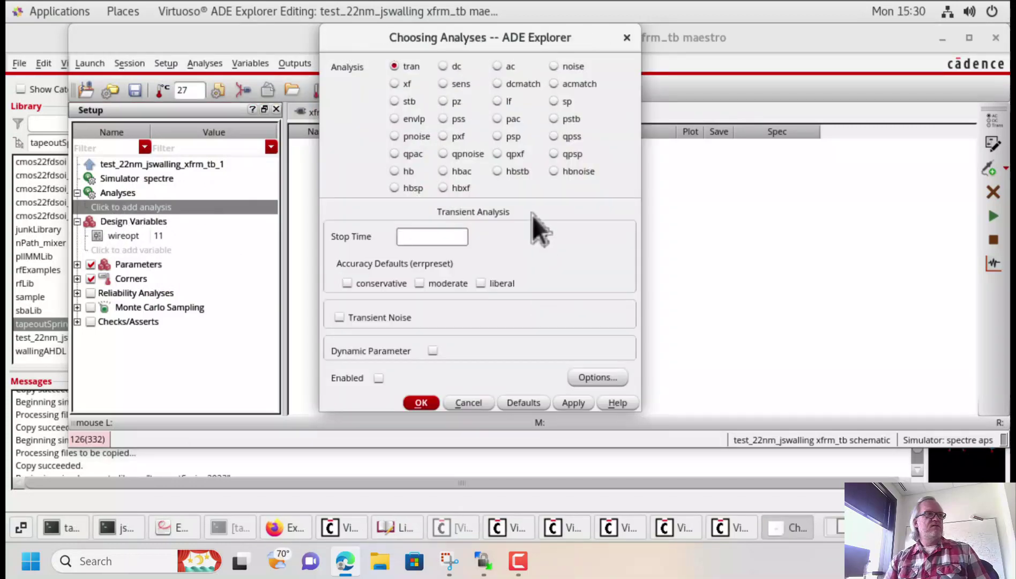
Step: Choose an sp analysis and pick PORT0, PORT1, PORT2 and PORT3 in the schematic as its ports
left_click(555, 103)
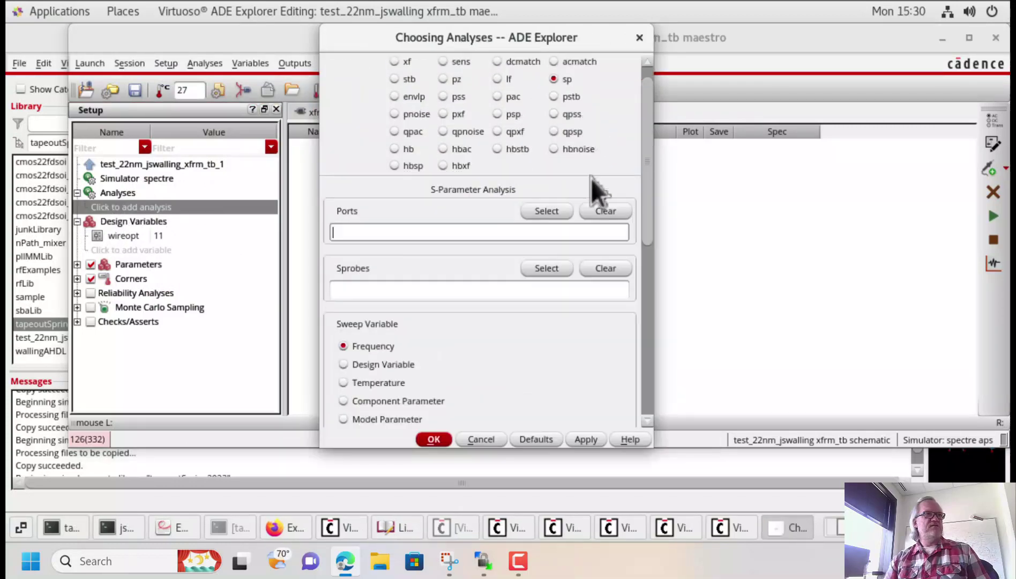
left_click(547, 211)
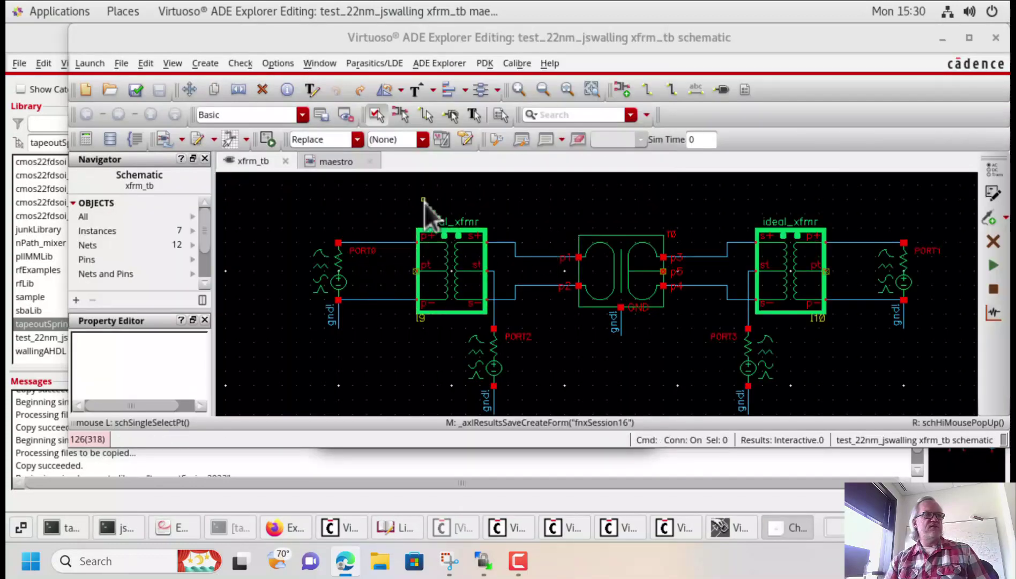
left_click(334, 271)
left_click(898, 282)
left_click(499, 358)
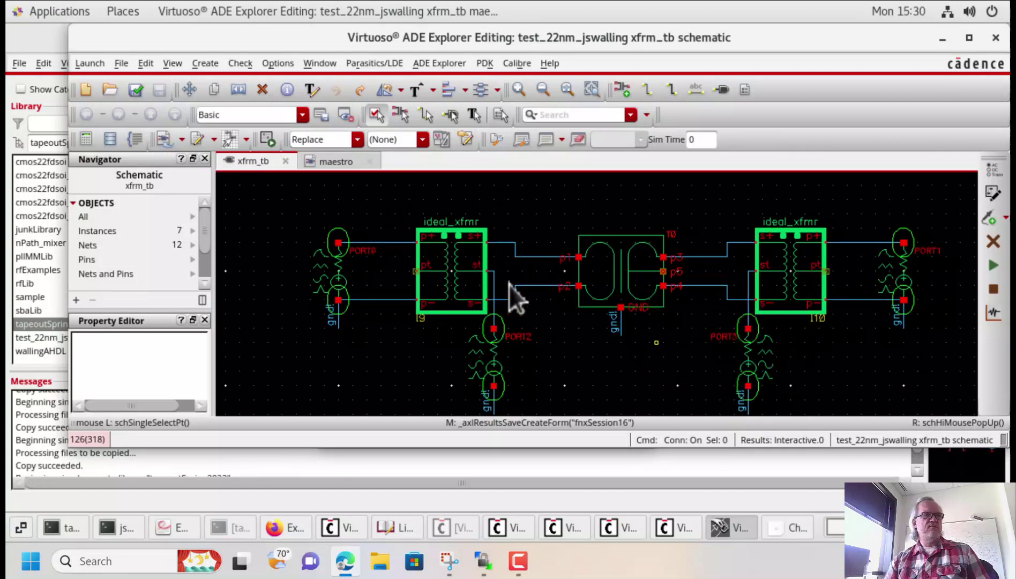
left_click(797, 526)
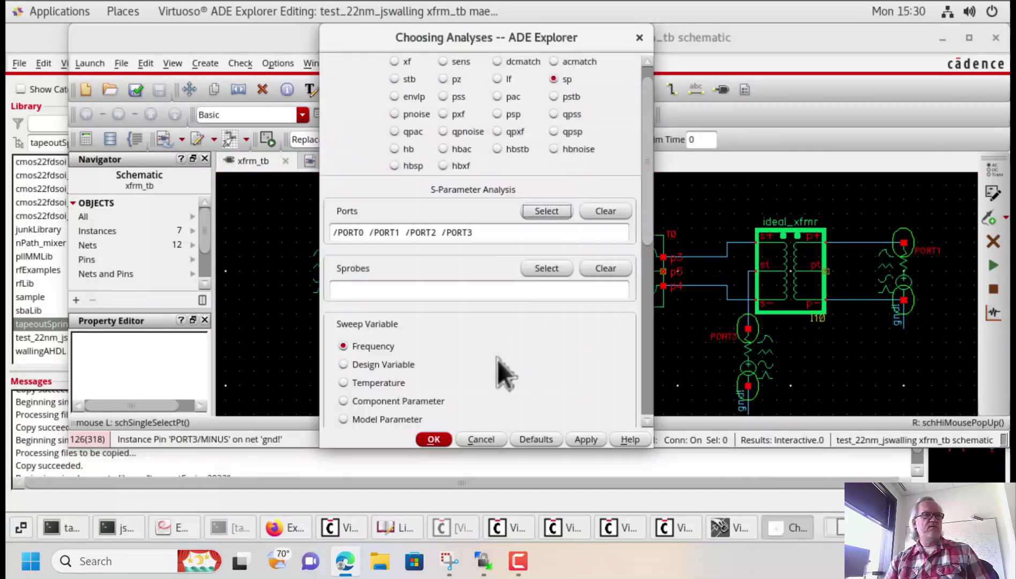
Step: Set the sp analysis frequency sweep range to start at 50G and stop at 70G
scroll(463, 368, "down", 8)
left_click(485, 137)
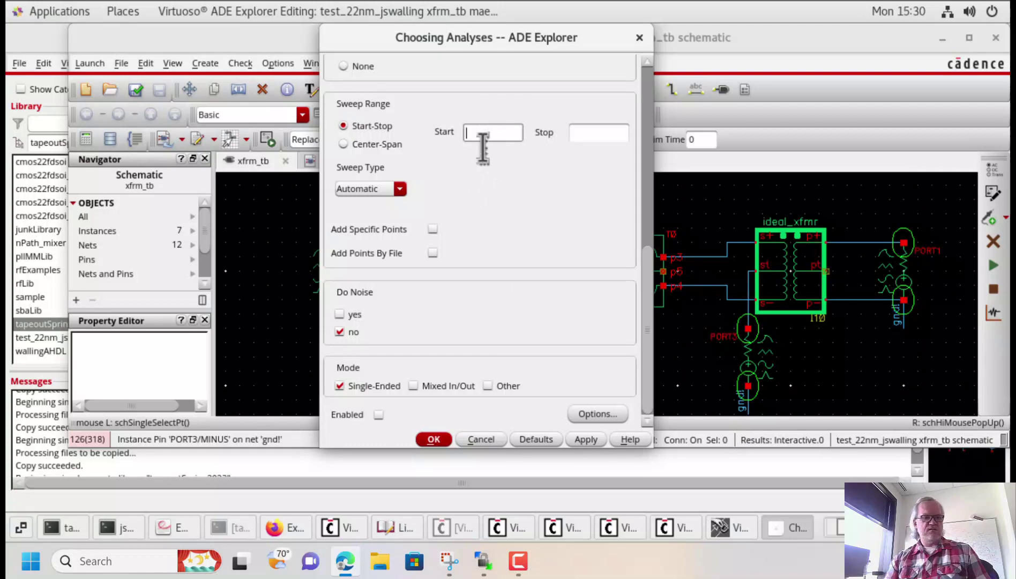
type("50G")
key("Tab")
type("70")
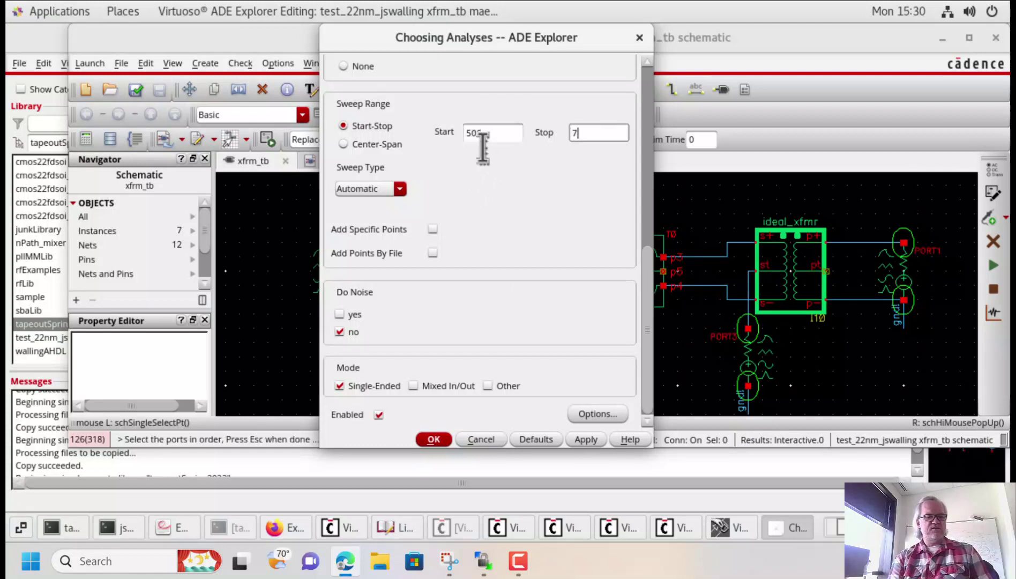
type("G")
key("Tab")
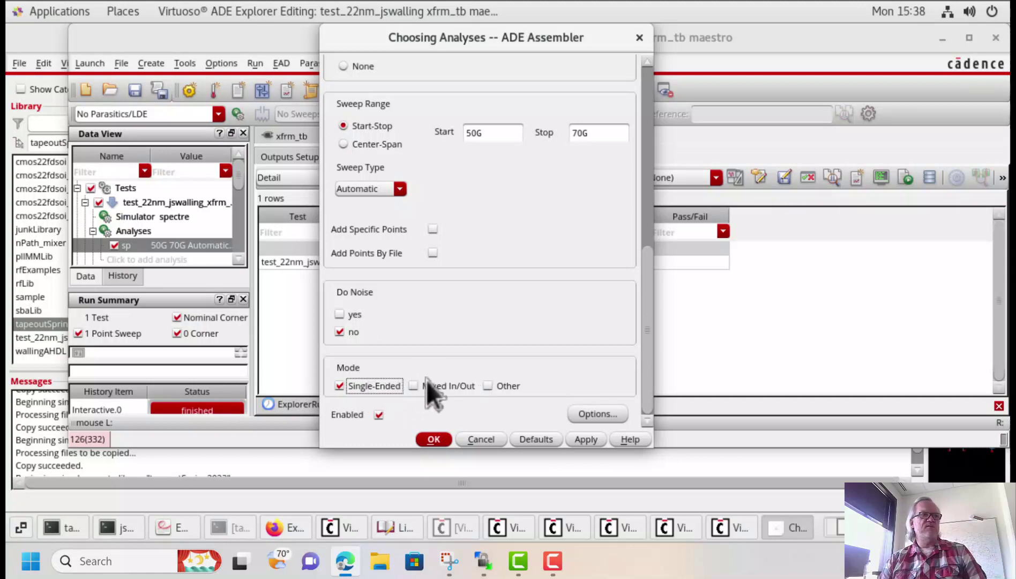
Step: Switch the sp analysis mode to Mixed In/Out and back to Single-Ended, and accept the analysis settings
left_click(474, 383)
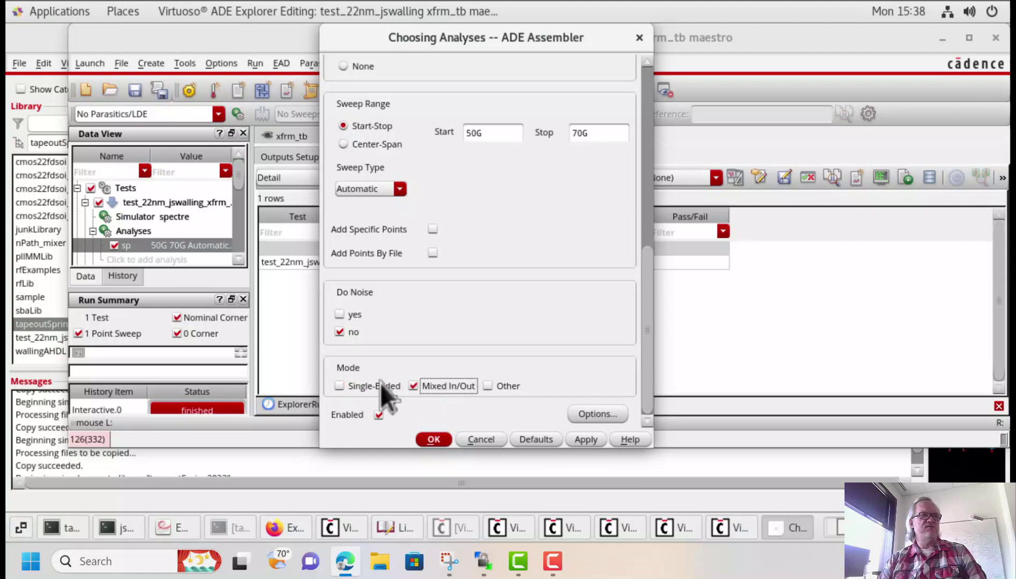
left_click(339, 386)
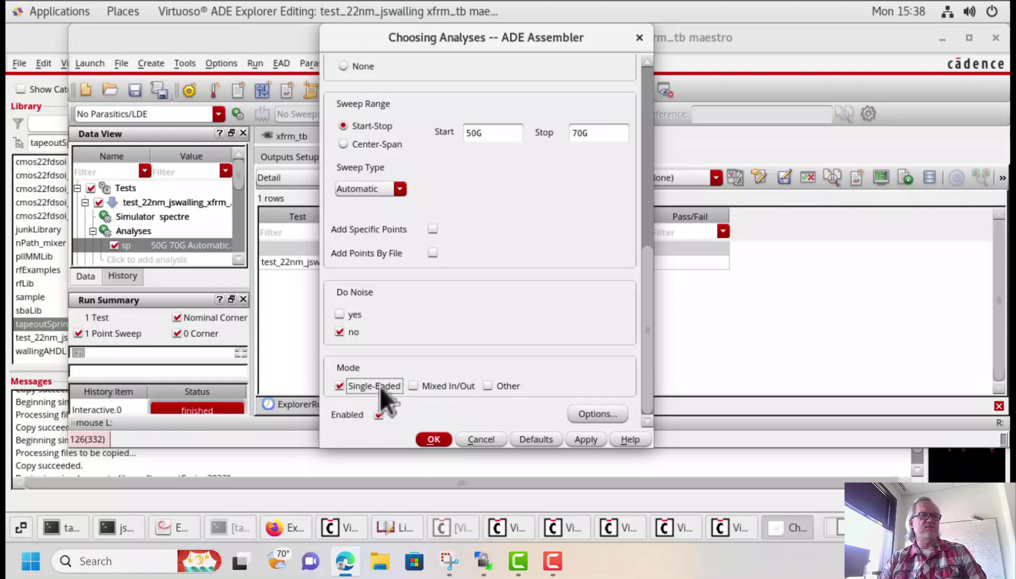
left_click(435, 440)
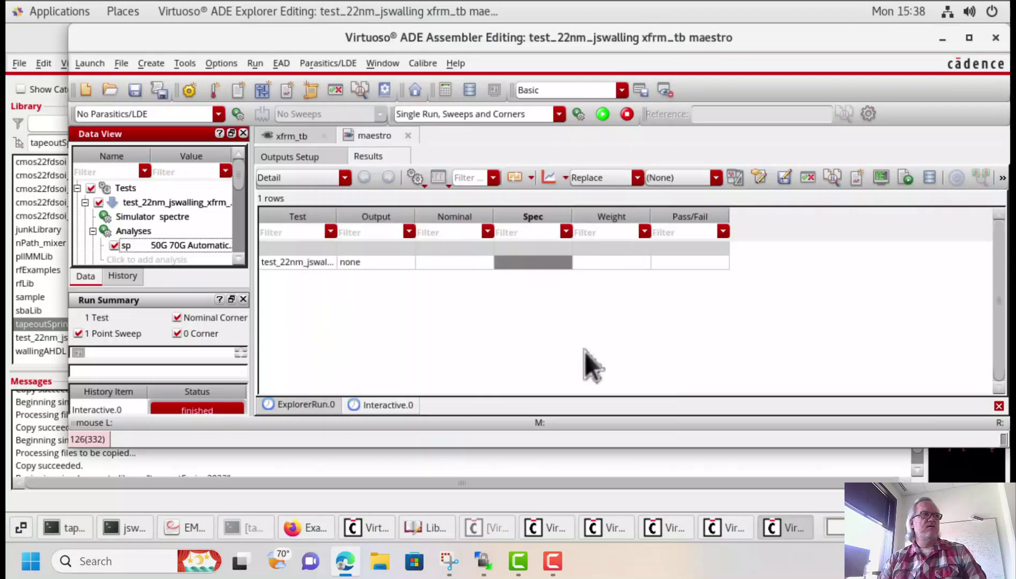
Step: Run the sp simulation of the xfrm_tb test and close the simulation log once the run completes
left_click(93, 231)
left_click(84, 202)
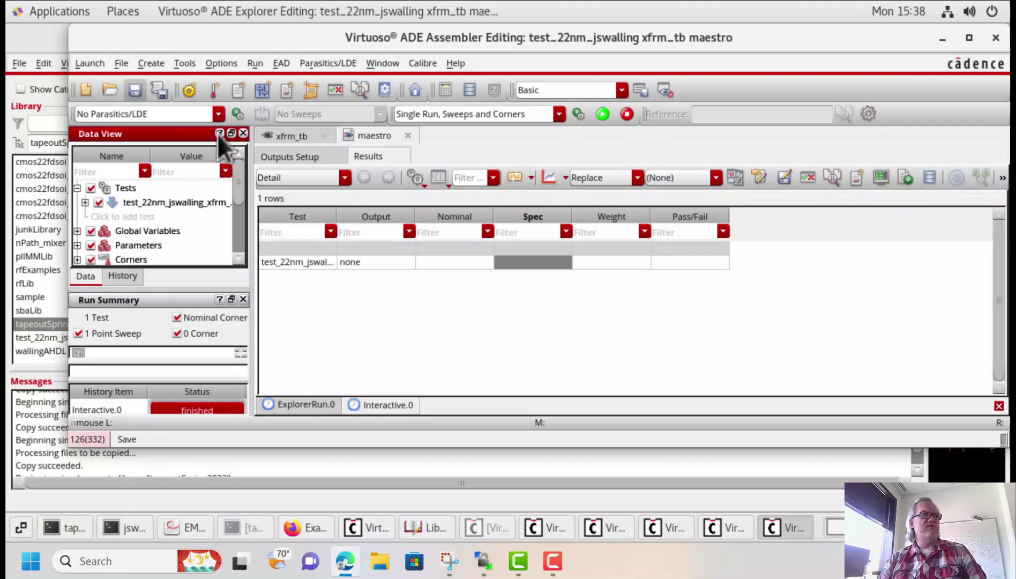
left_click(603, 113)
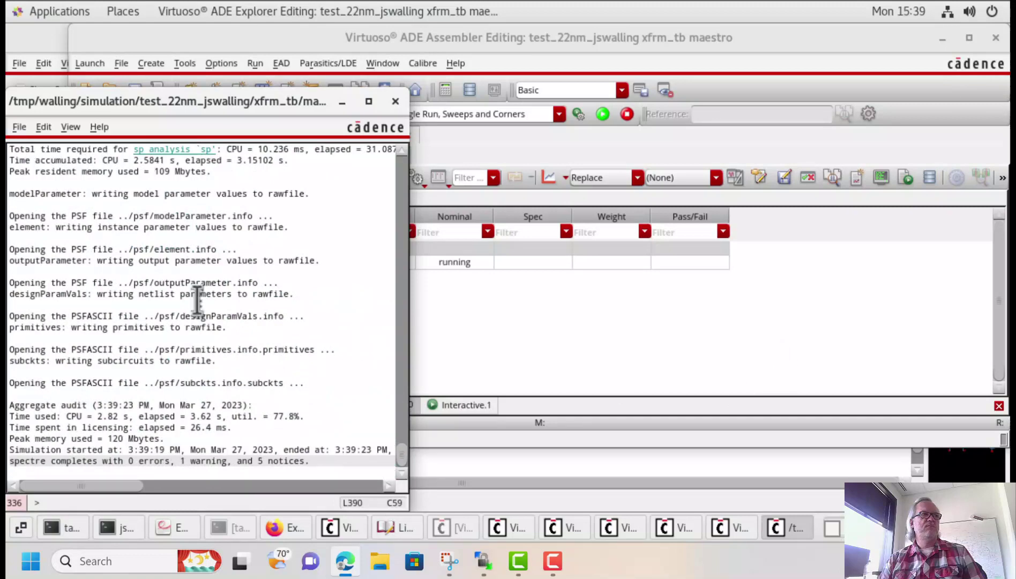
left_click(402, 102)
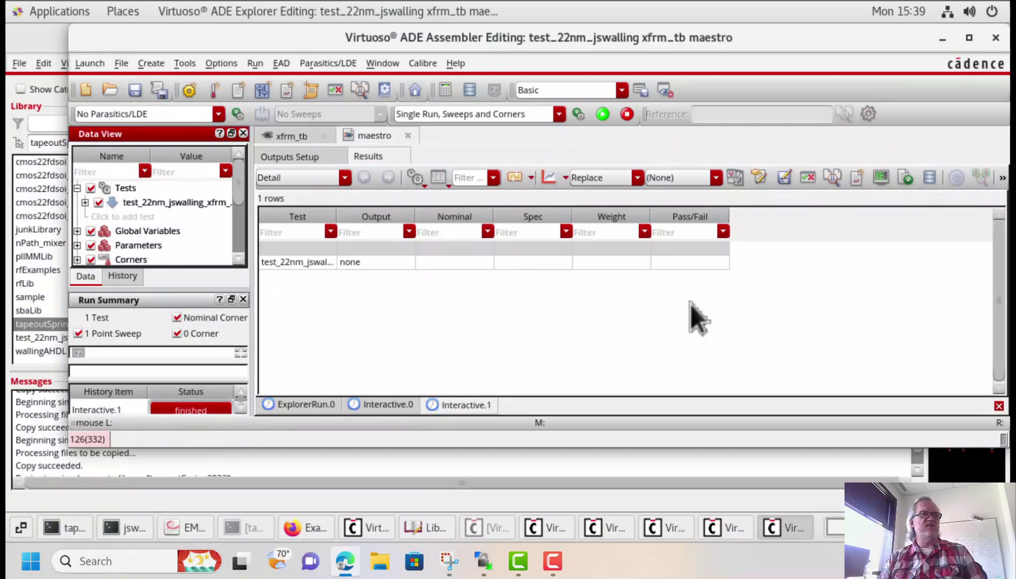
Step: Open the main Direct Plot Form for the nominal result of the newest run
left_click(448, 260)
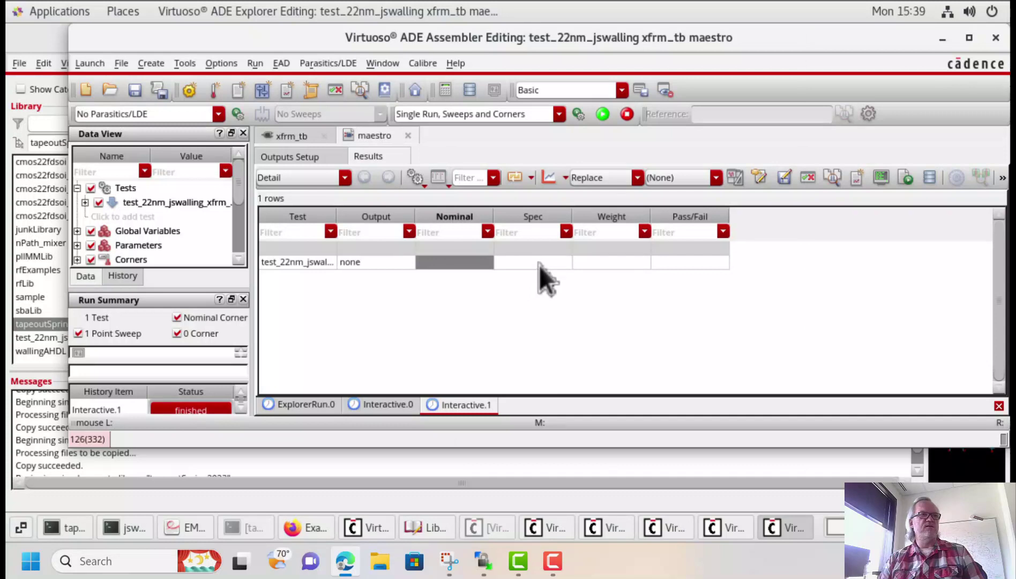
right_click(452, 261)
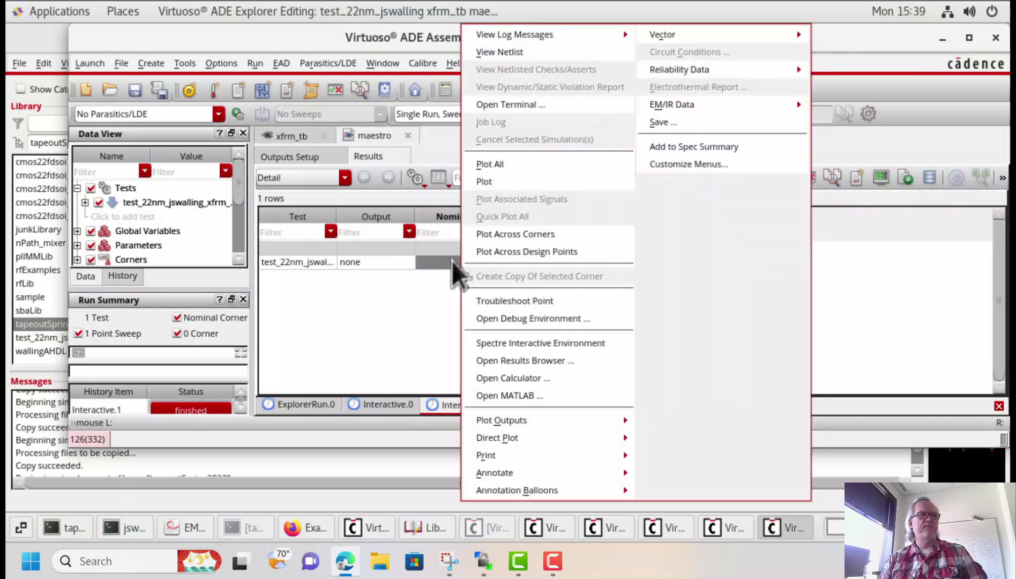
mouse_move(563, 446)
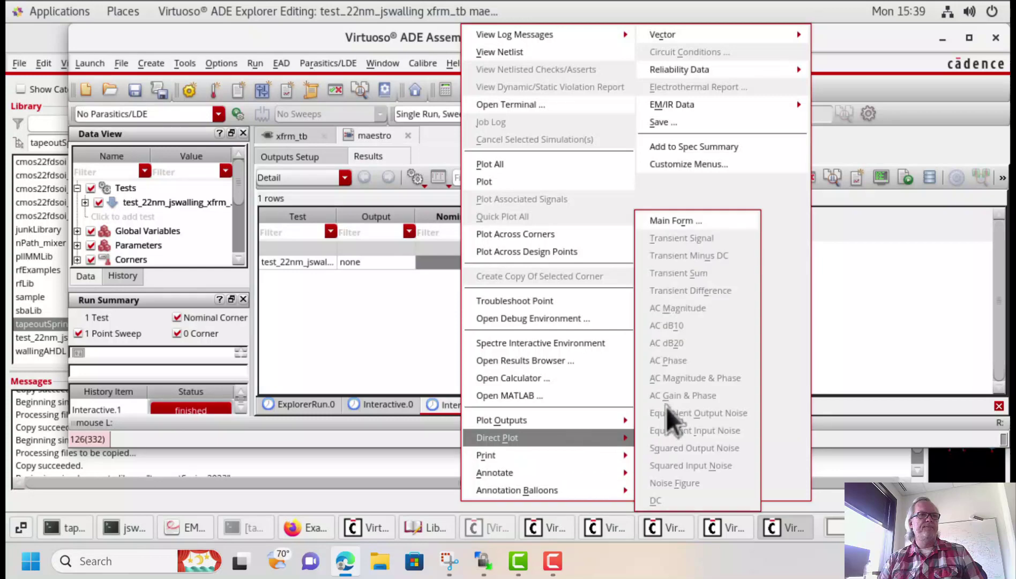
left_click(668, 223)
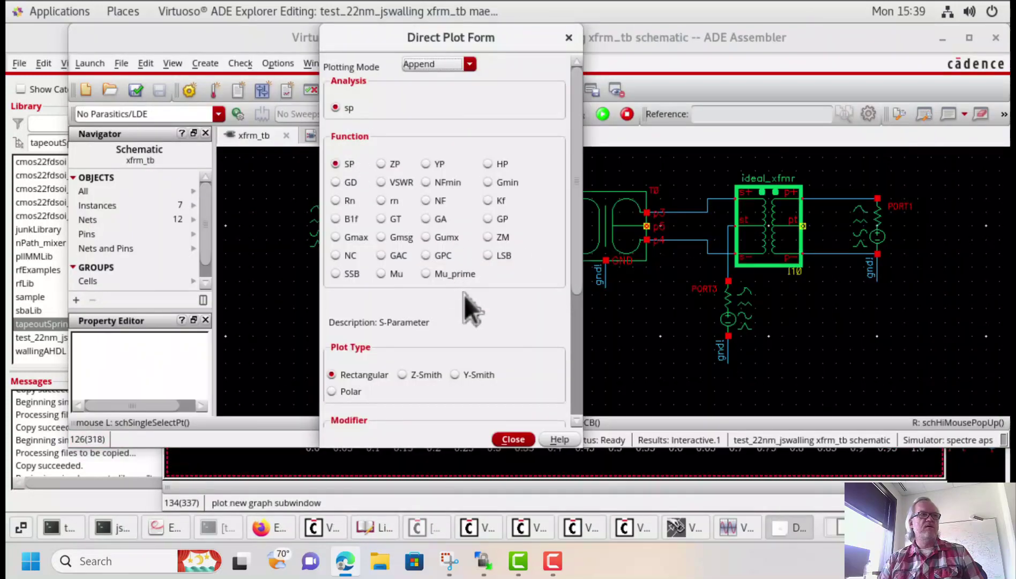
Step: Plot S11, S22, S12 and S21 in dB20 on one rectangular graph
scroll(539, 358, "down", 3)
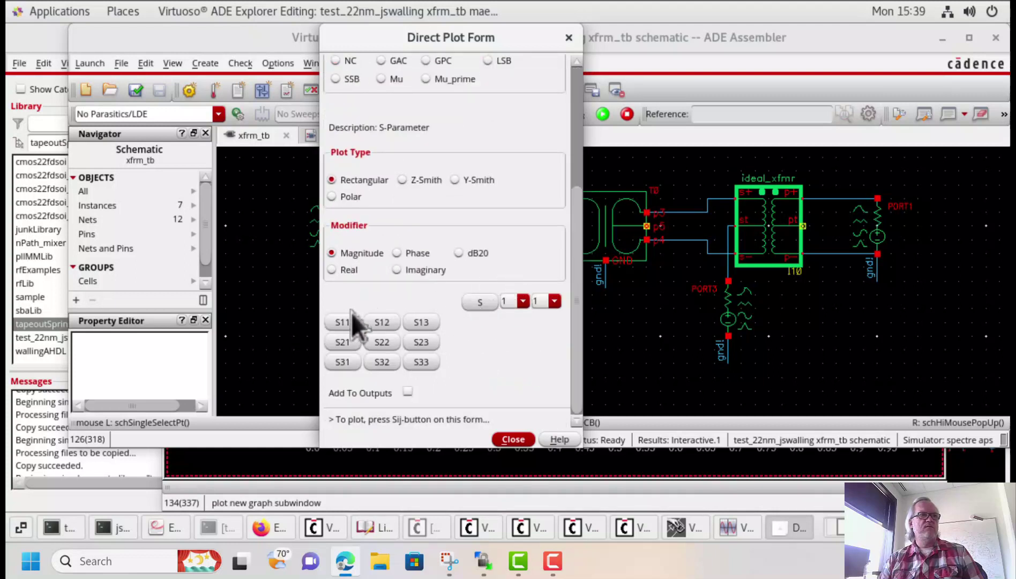
left_click(477, 254)
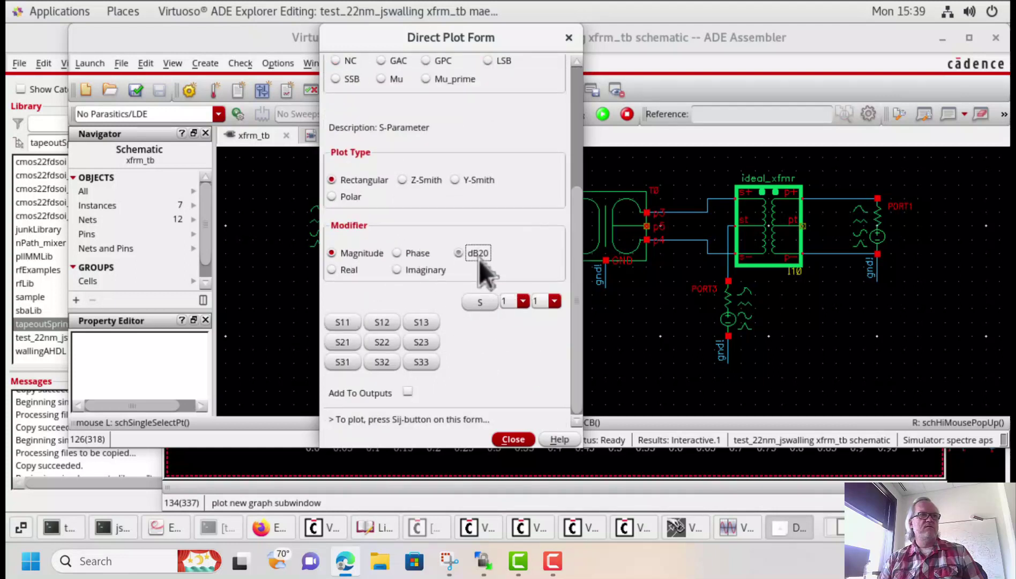
left_click(345, 323)
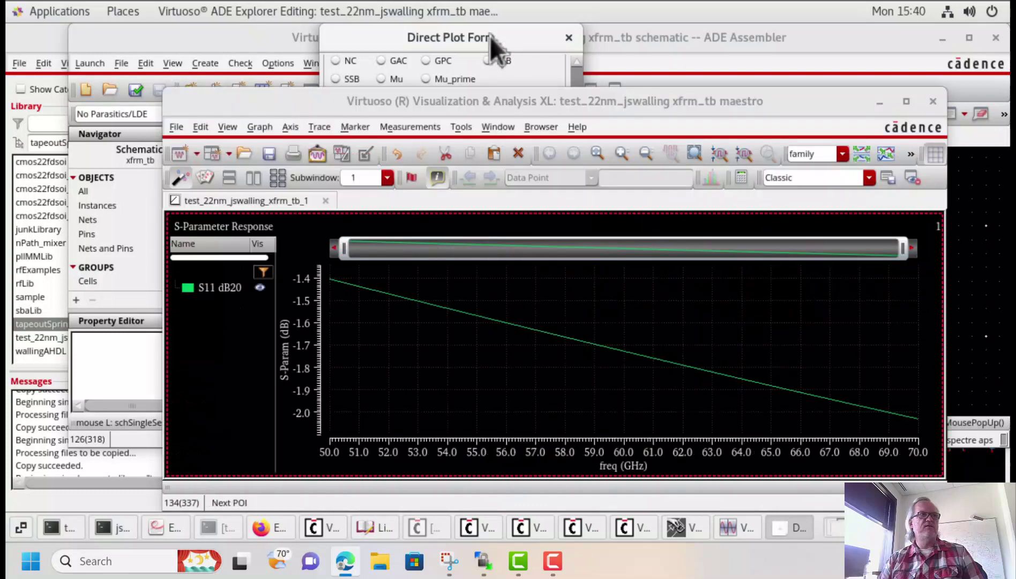
left_click(490, 37)
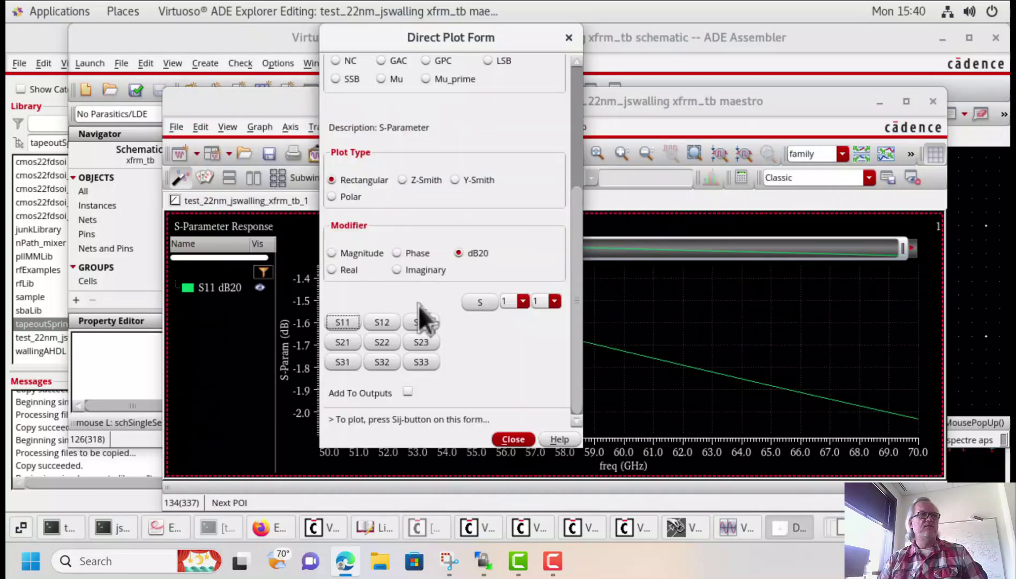
left_click(379, 343)
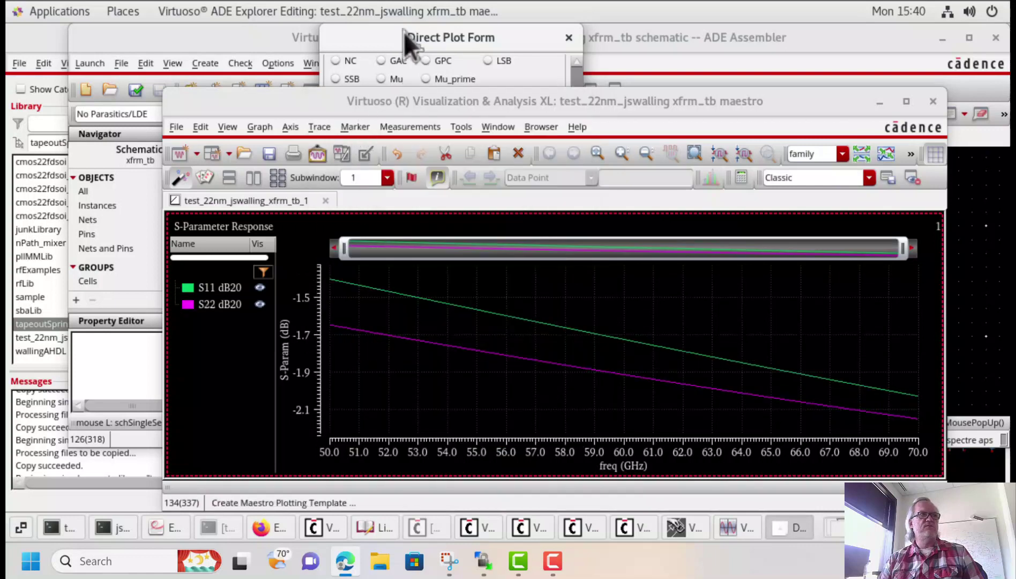
left_click(403, 34)
left_click(382, 325)
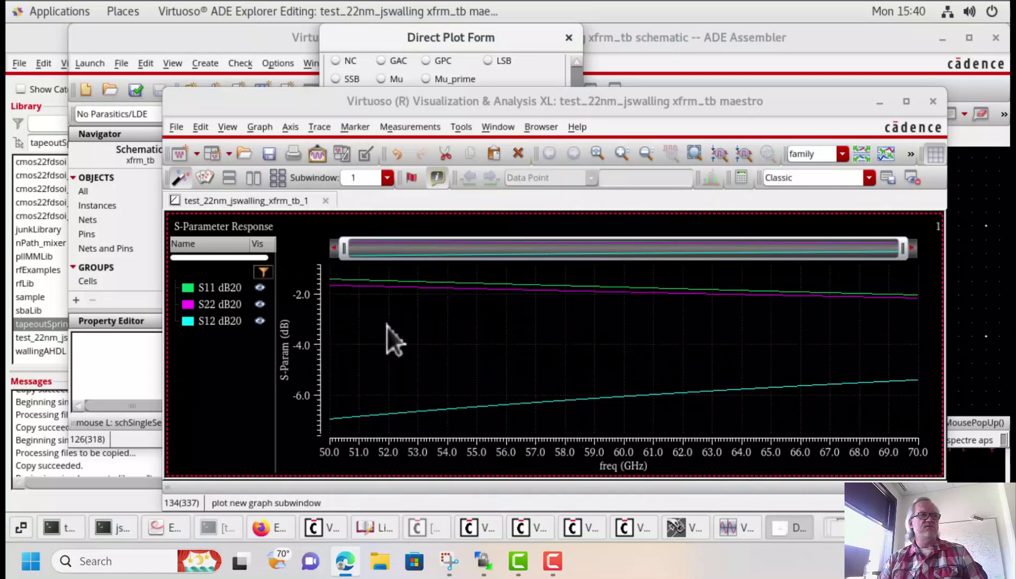
left_click(370, 46)
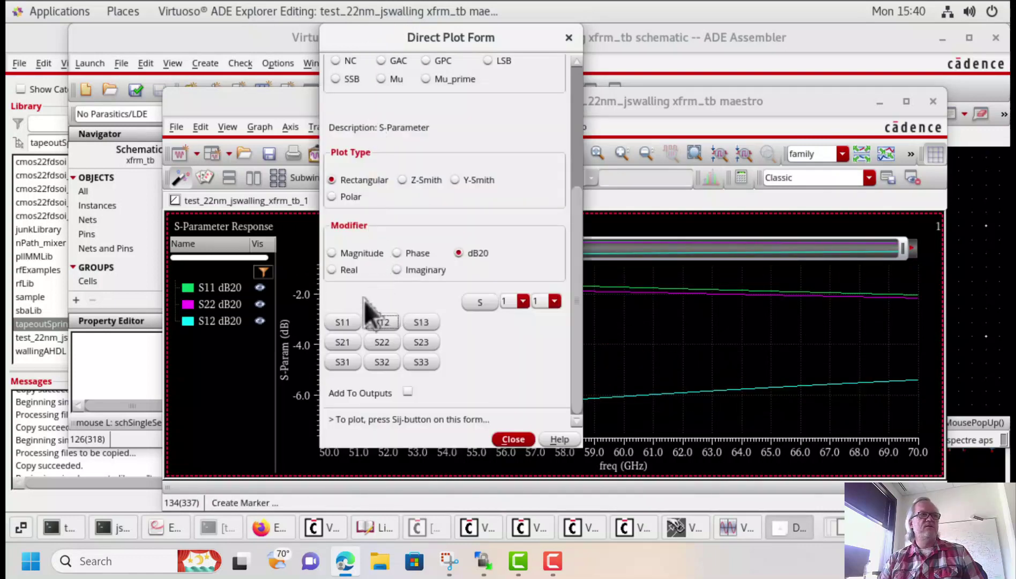
left_click(343, 342)
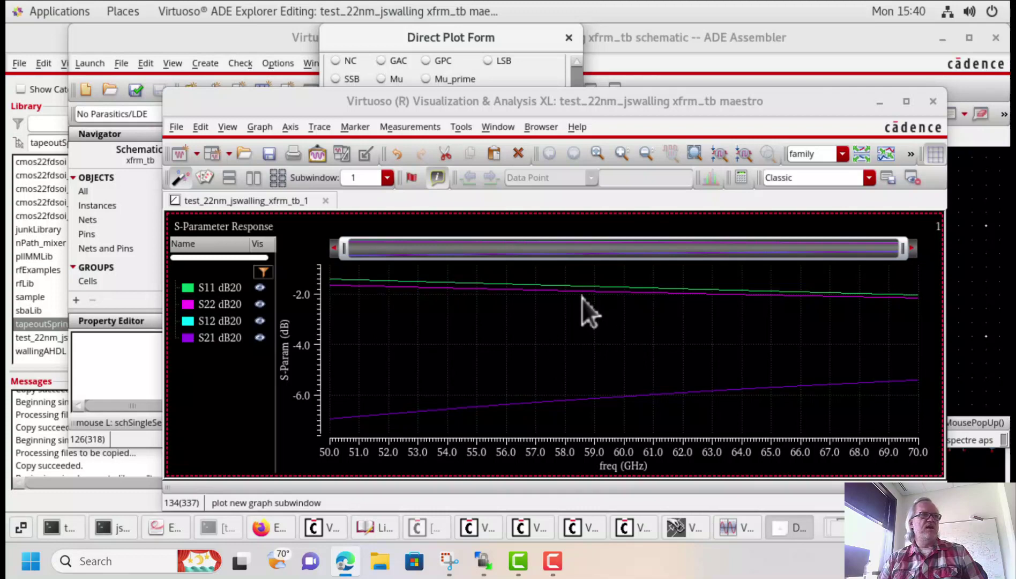
mouse_move(651, 296)
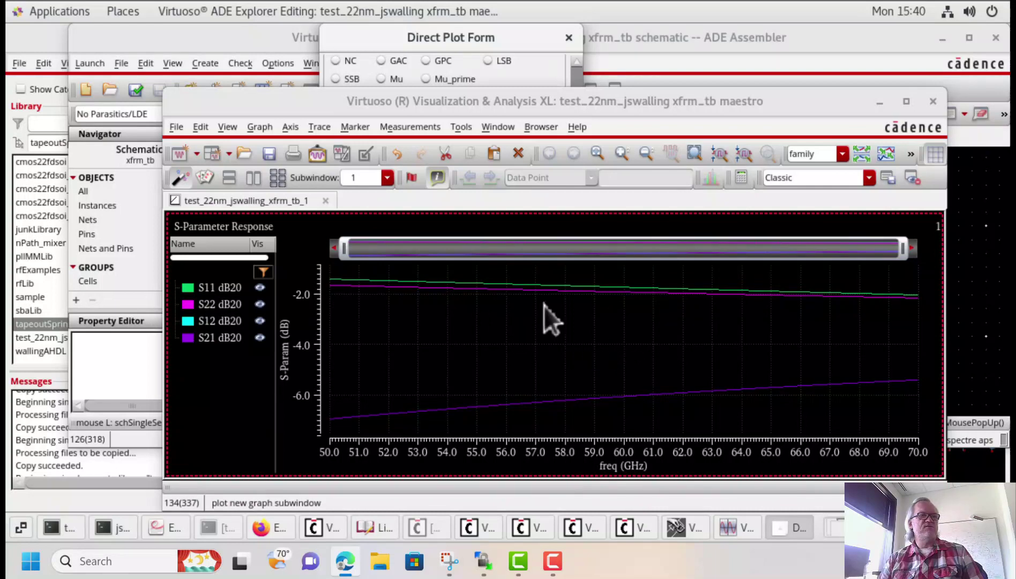
mouse_move(616, 297)
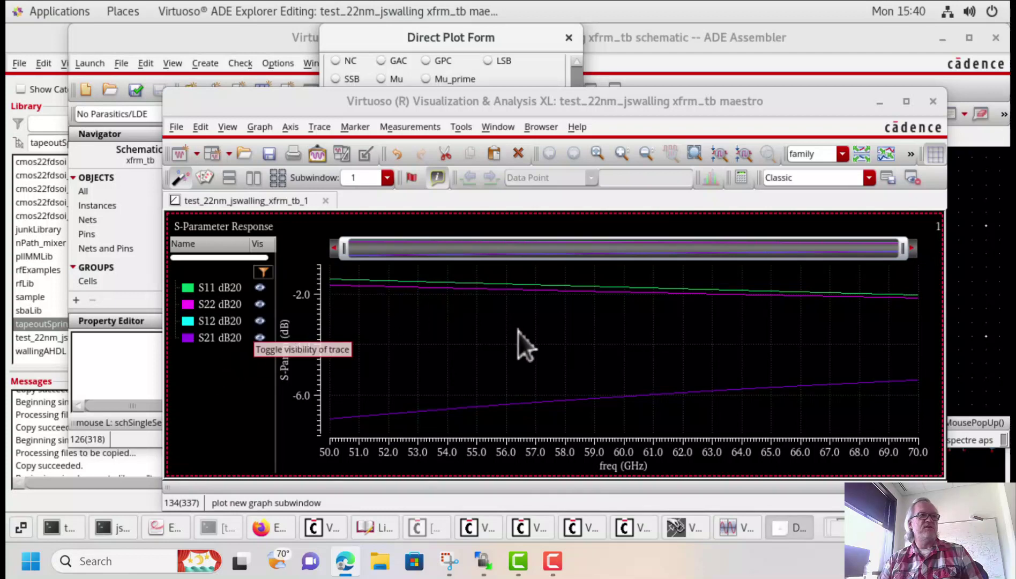
Step: Add a rectangular subwindow beside the existing S-parameter graph
left_click(524, 33)
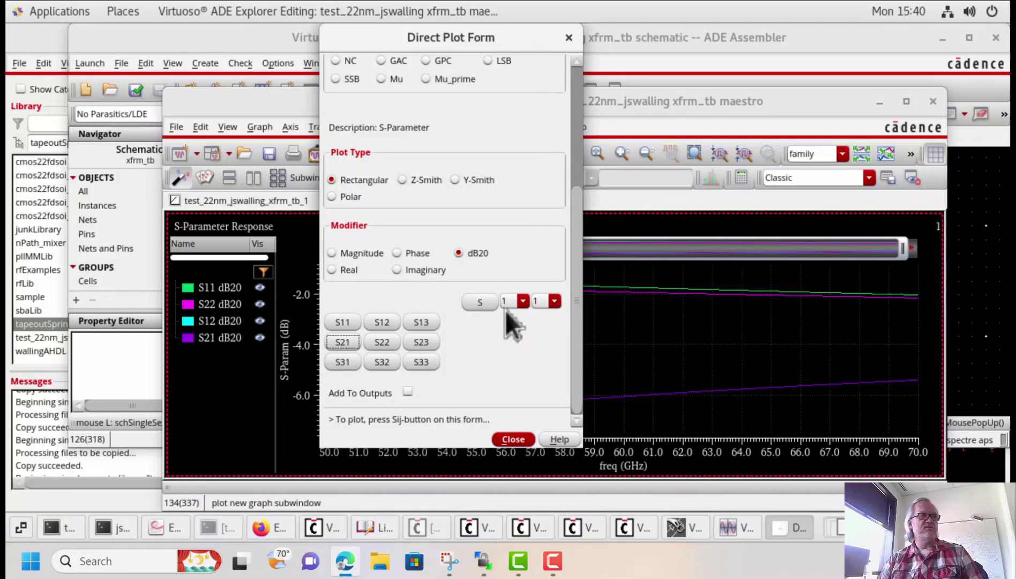
left_click(172, 123)
left_click(171, 123)
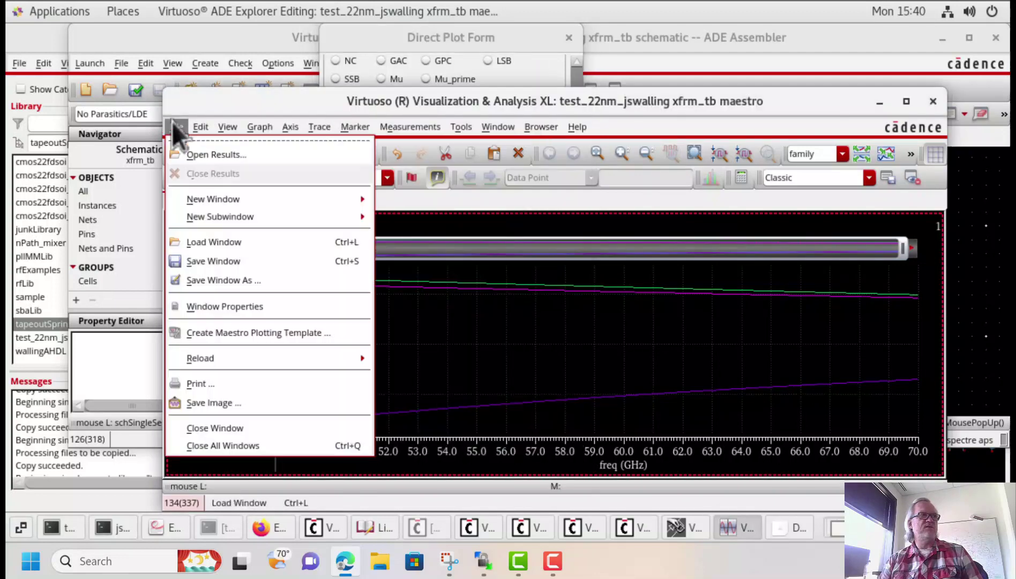
mouse_move(211, 221)
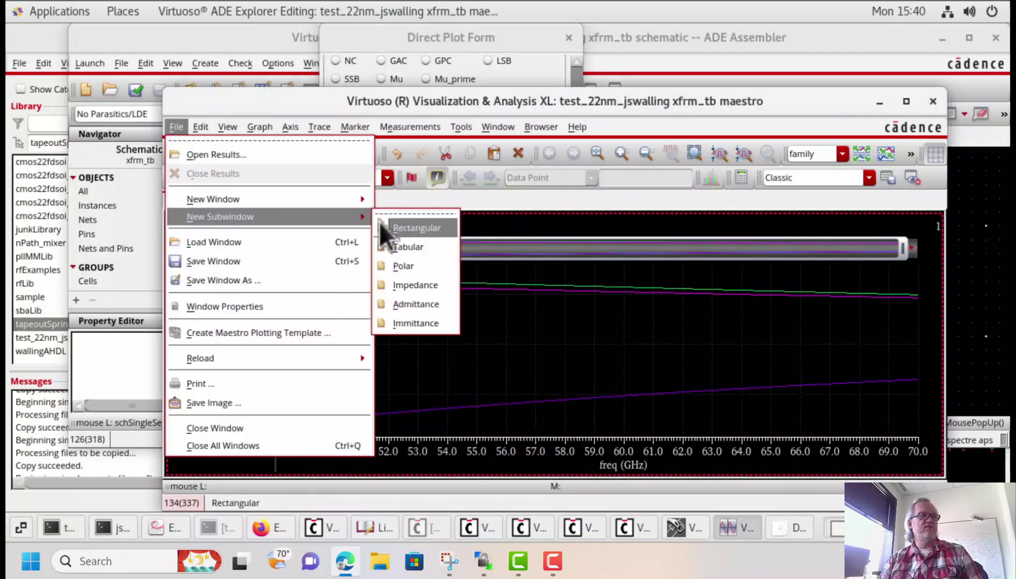
mouse_move(332, 195)
mouse_move(348, 216)
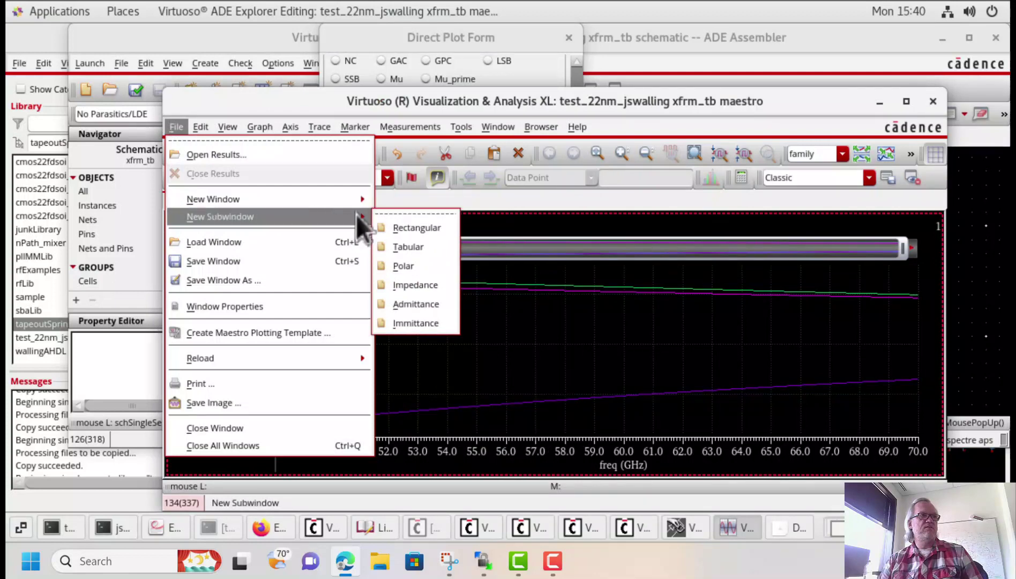
left_click(417, 226)
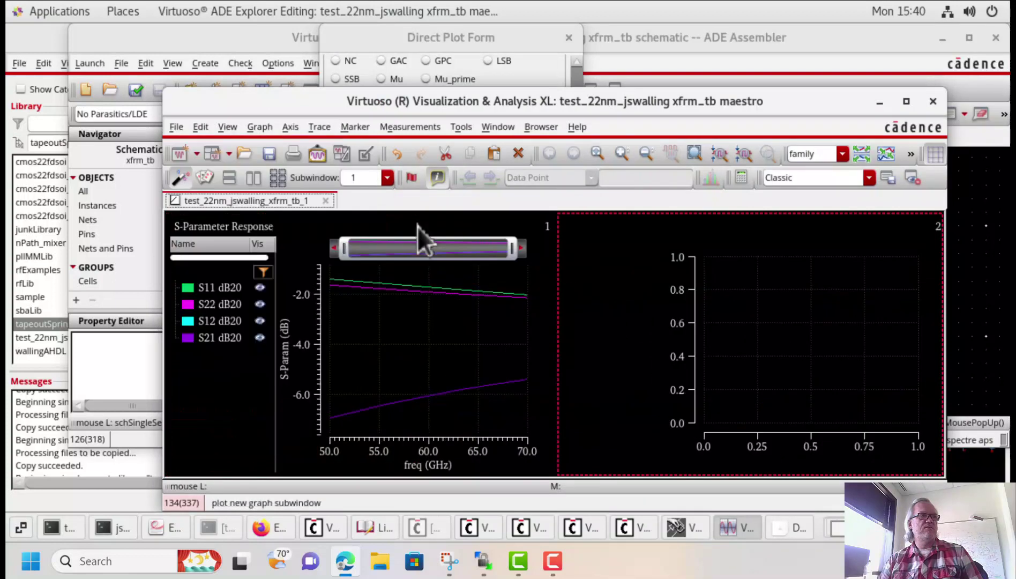
Step: Plot S13 and S14 in dB20 in the empty second subwindow
left_click(457, 41)
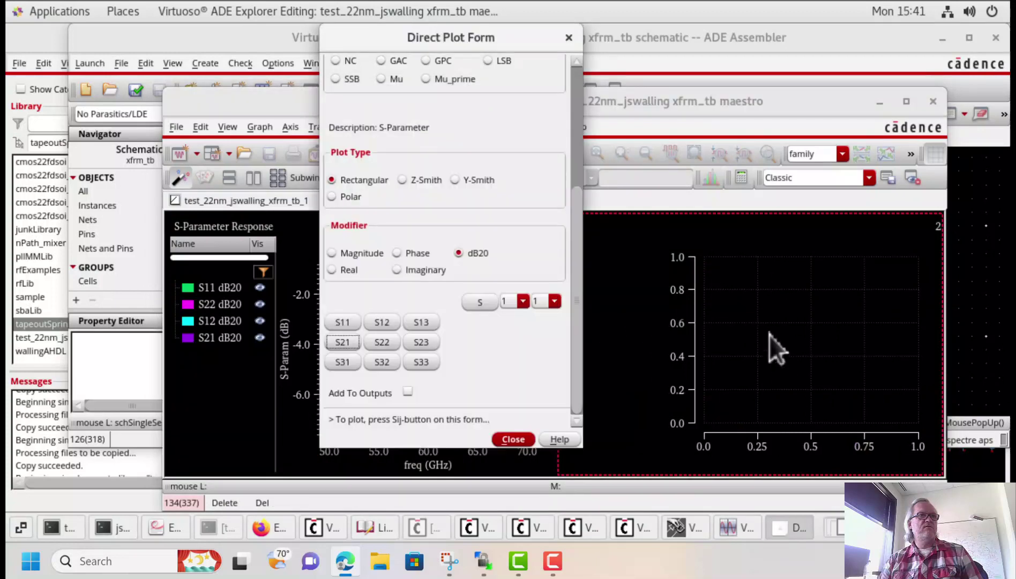
left_click(420, 321)
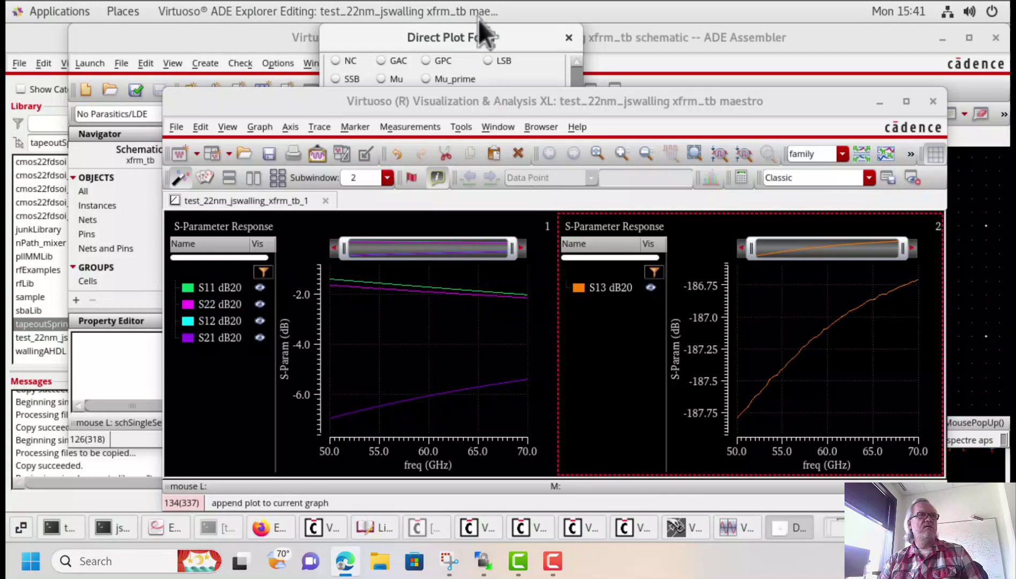
left_click(512, 50)
left_click(546, 303)
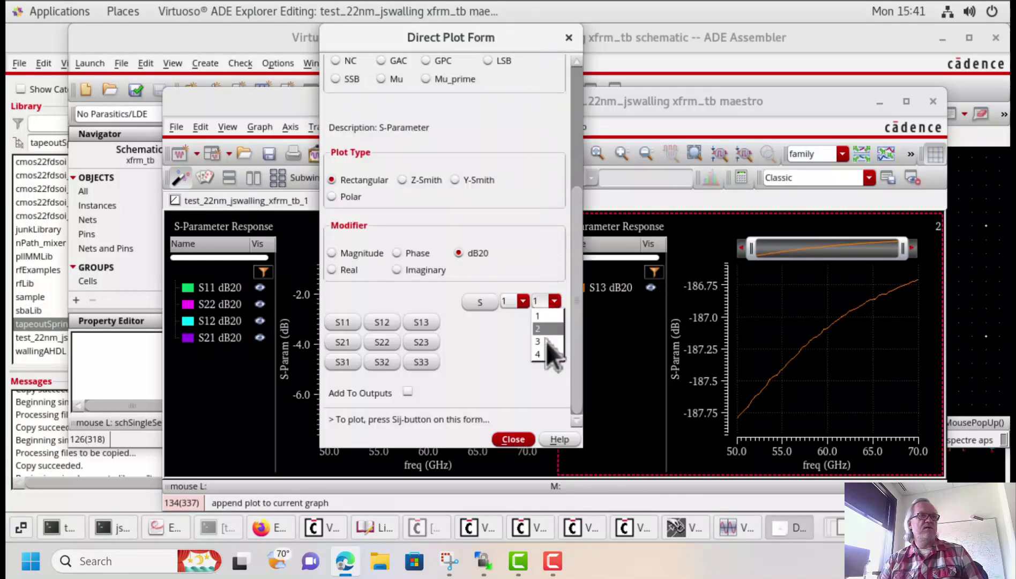
left_click(546, 356)
left_click(485, 308)
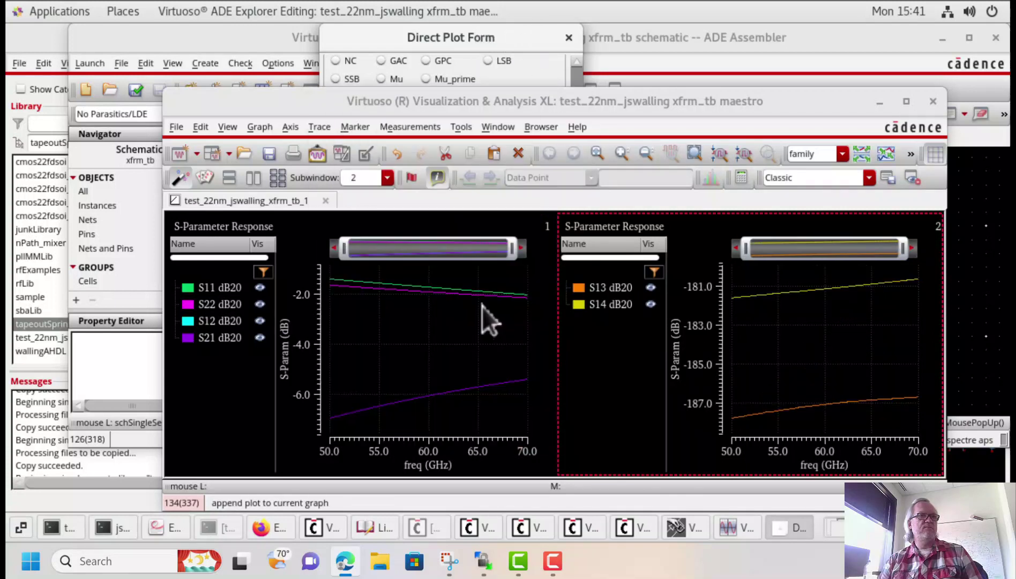
Step: Append S23 and S24 in dB20 to the graph in the second subwindow
left_click(532, 36)
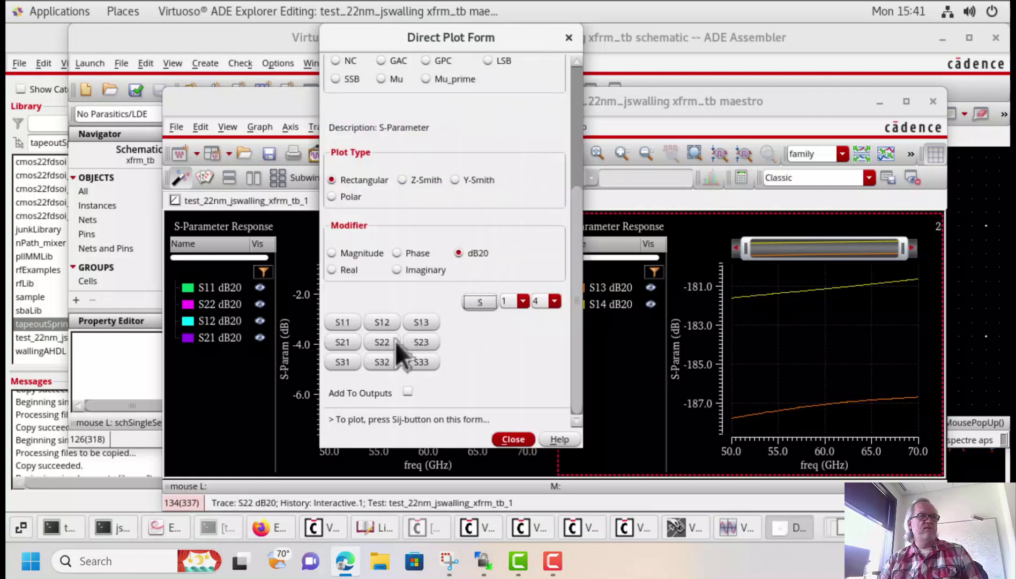
left_click(422, 342)
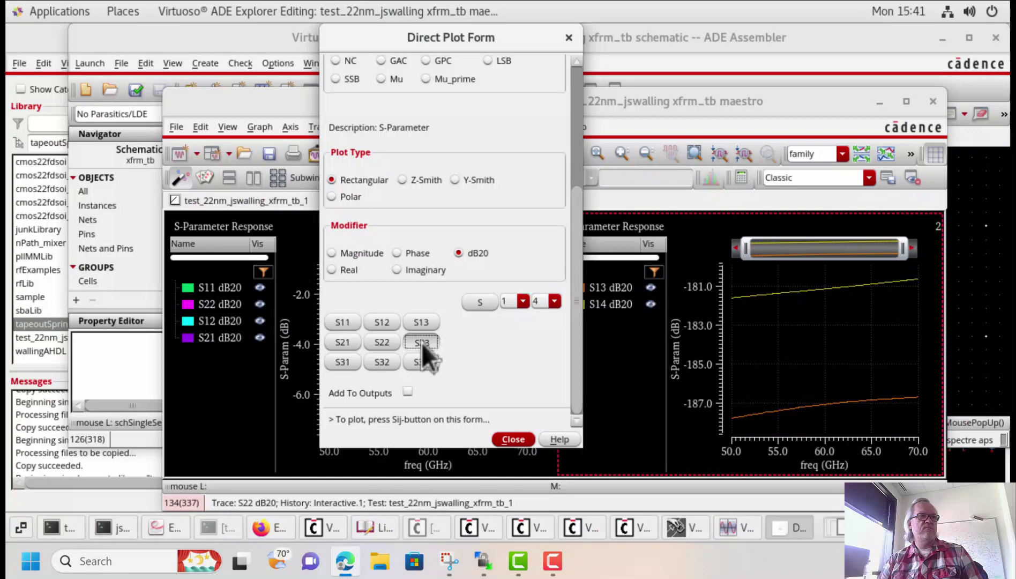
left_click(504, 42)
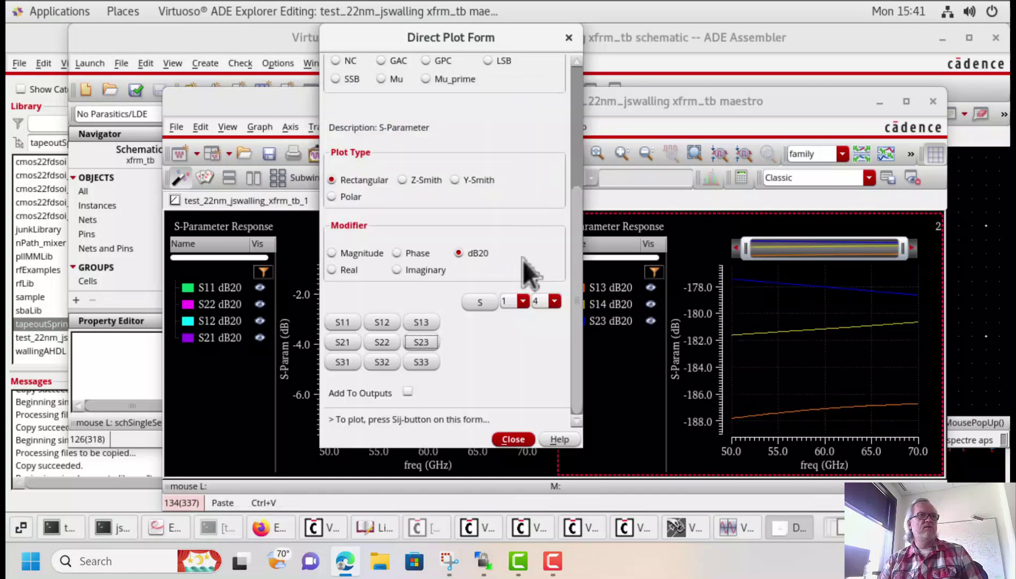
left_click(521, 298)
left_click(519, 328)
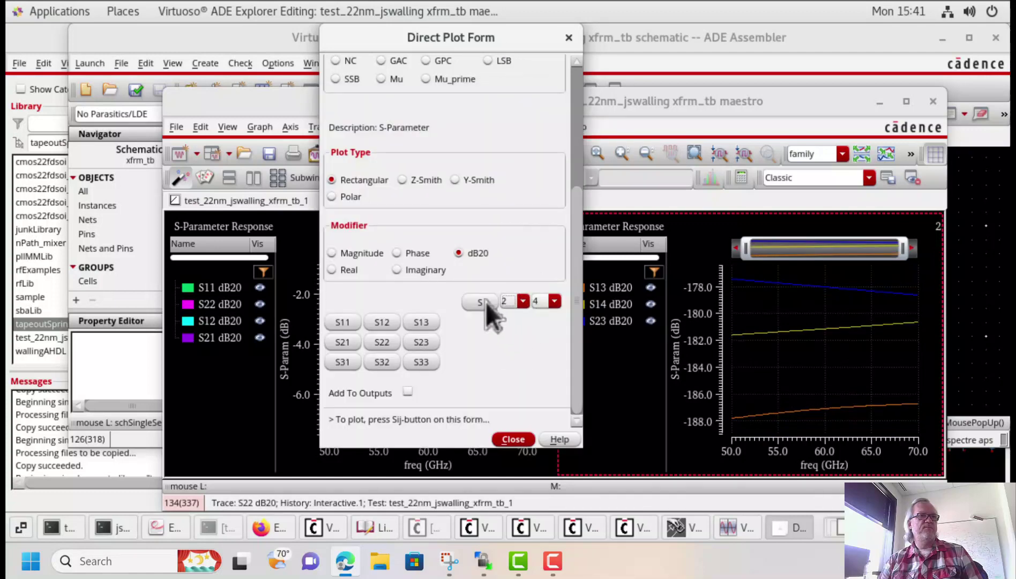
left_click(486, 302)
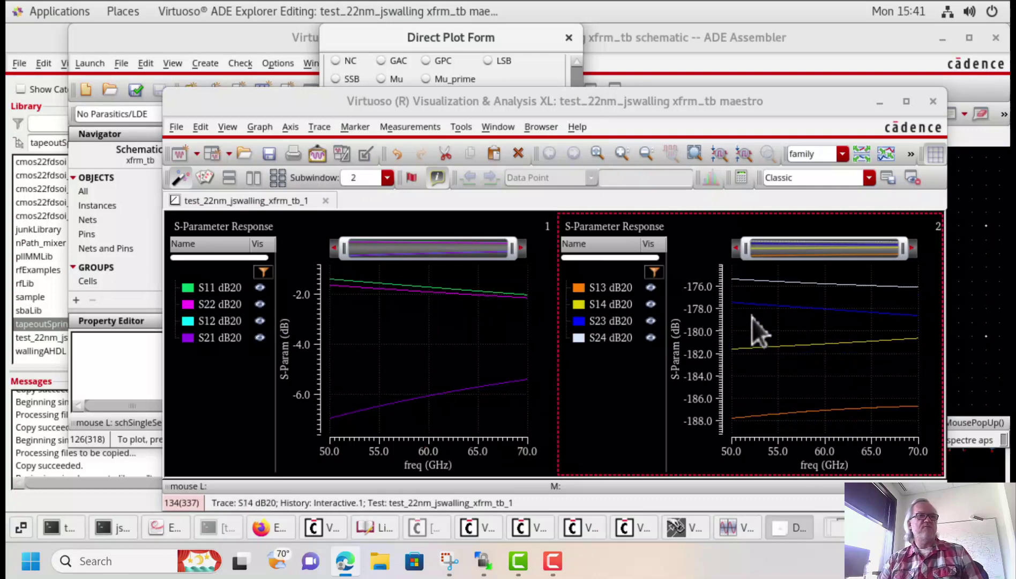
mouse_move(772, 284)
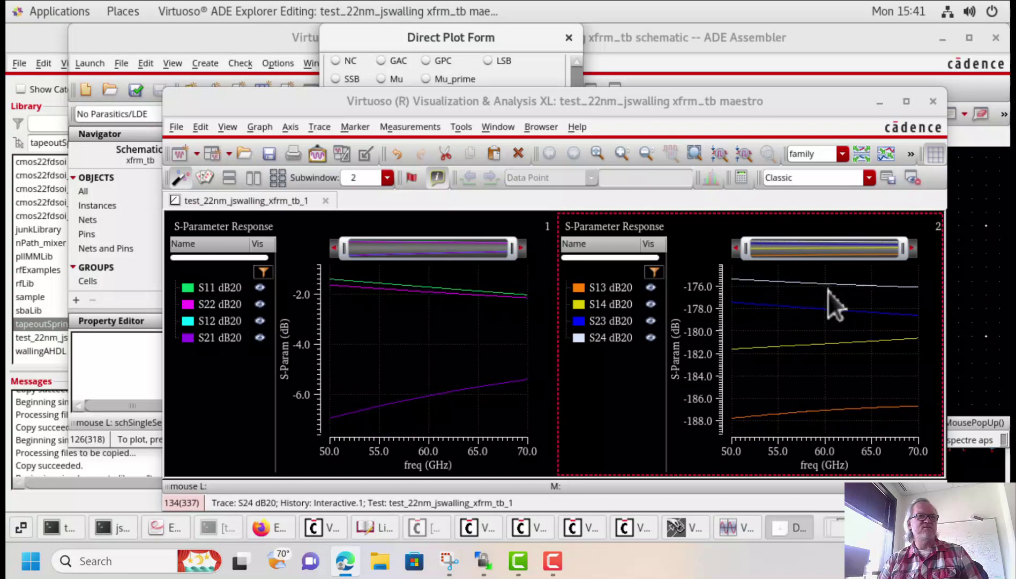
mouse_move(828, 289)
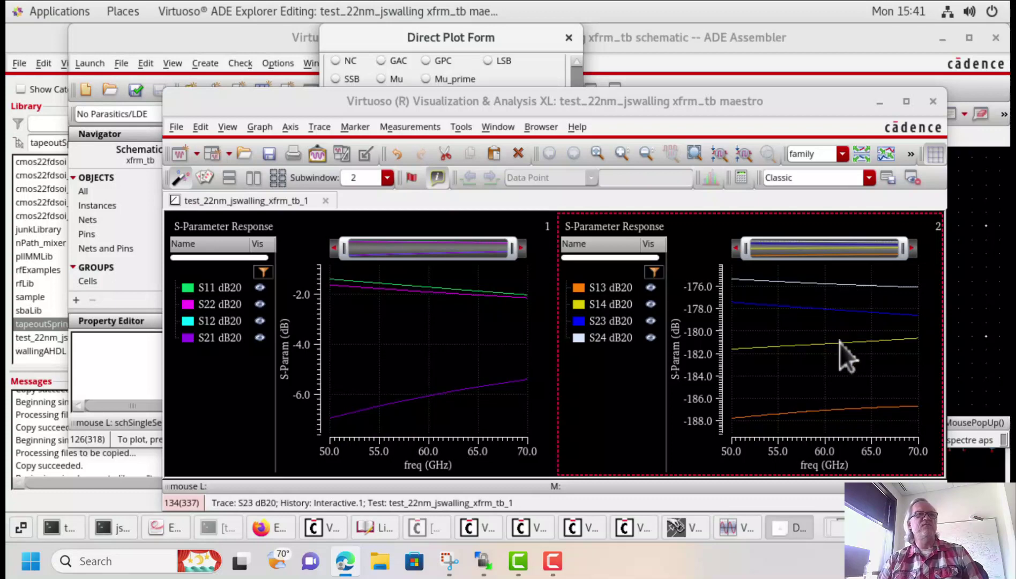
Step: Add a third rectangular subwindow to the S-parameter graph window
left_click(504, 38)
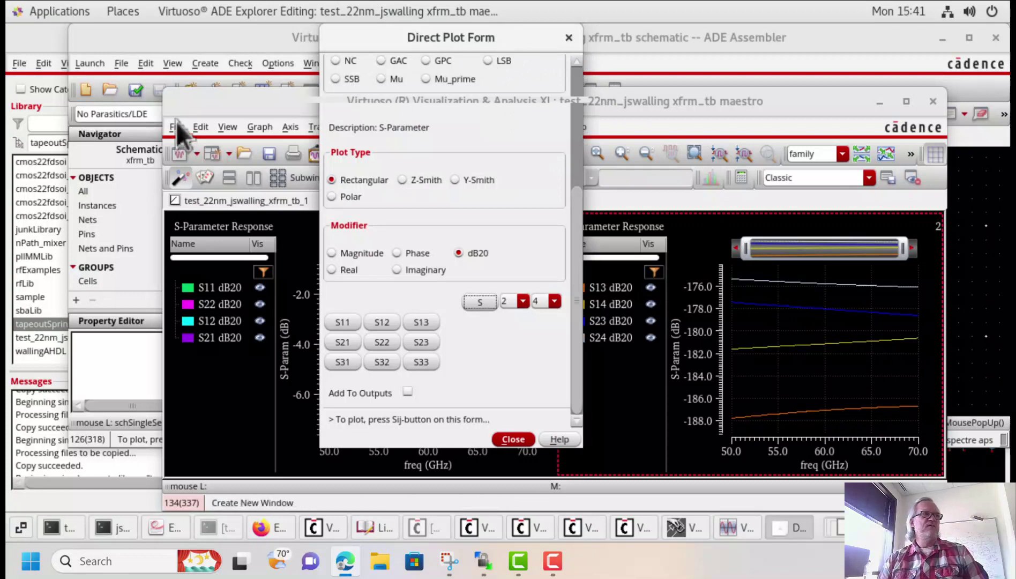
left_click(175, 125)
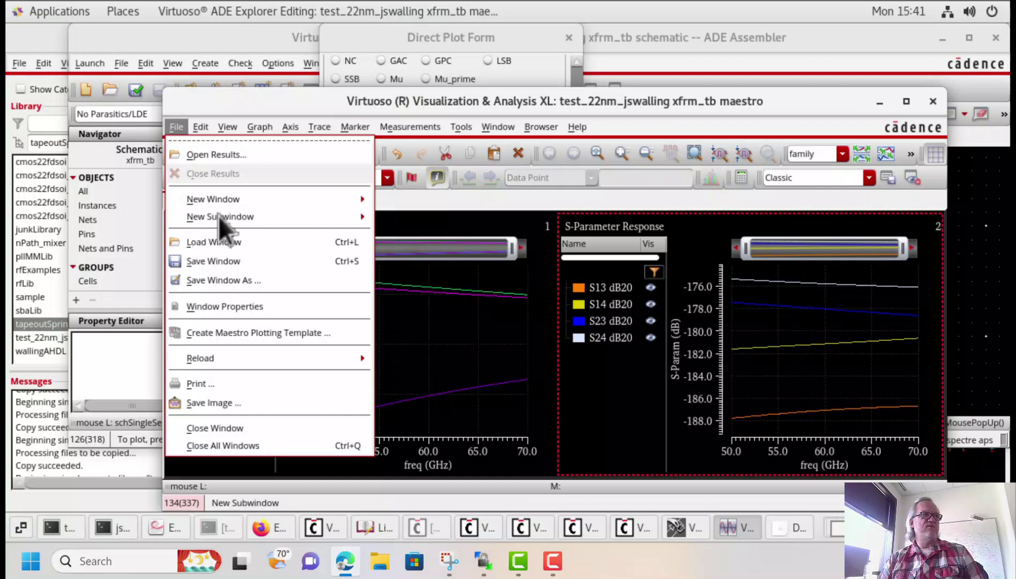
mouse_move(262, 214)
left_click(414, 231)
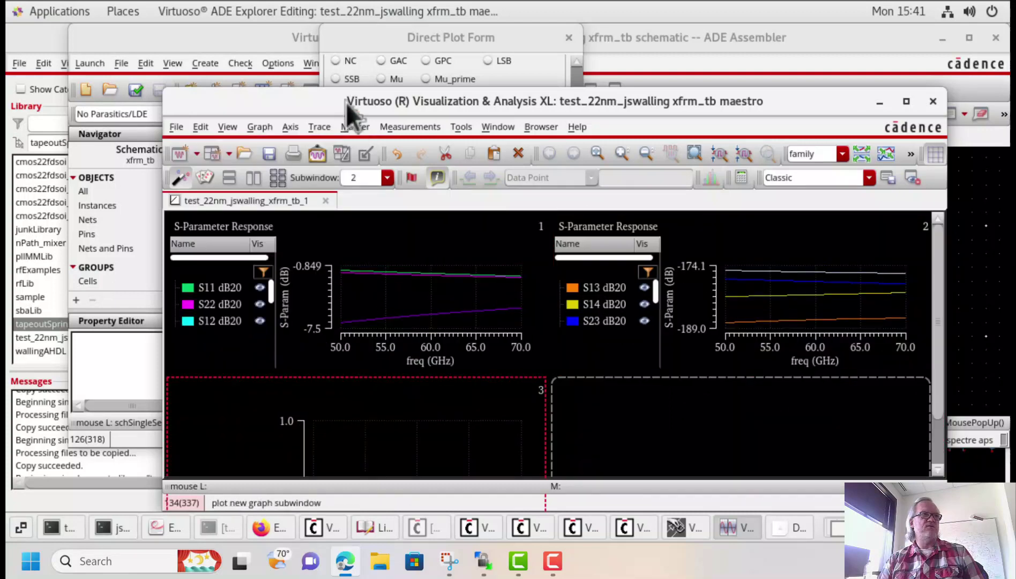
Step: Plot S31 and S32 in dB20 in the empty third subwindow
left_click(382, 39)
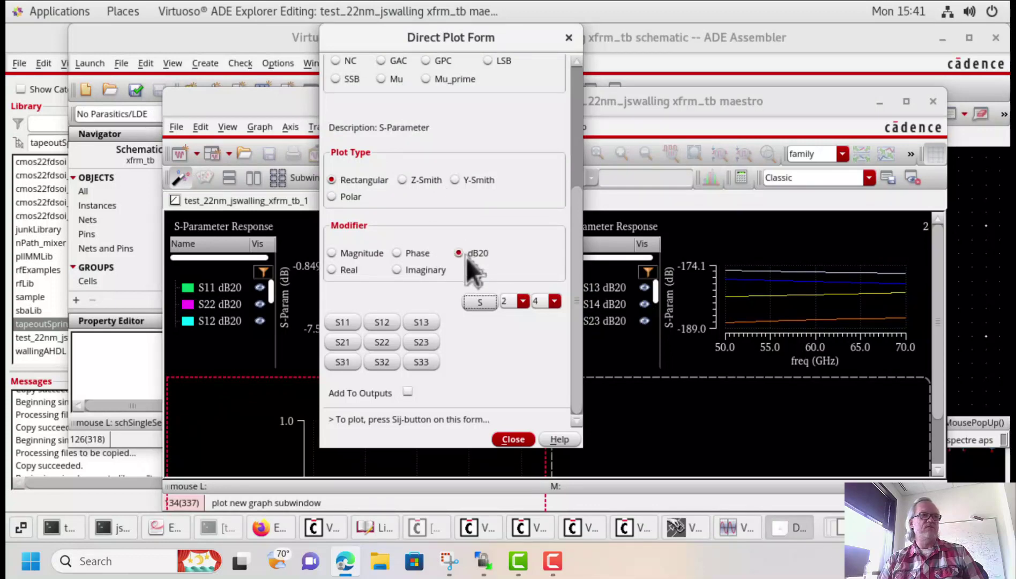
left_click(473, 303)
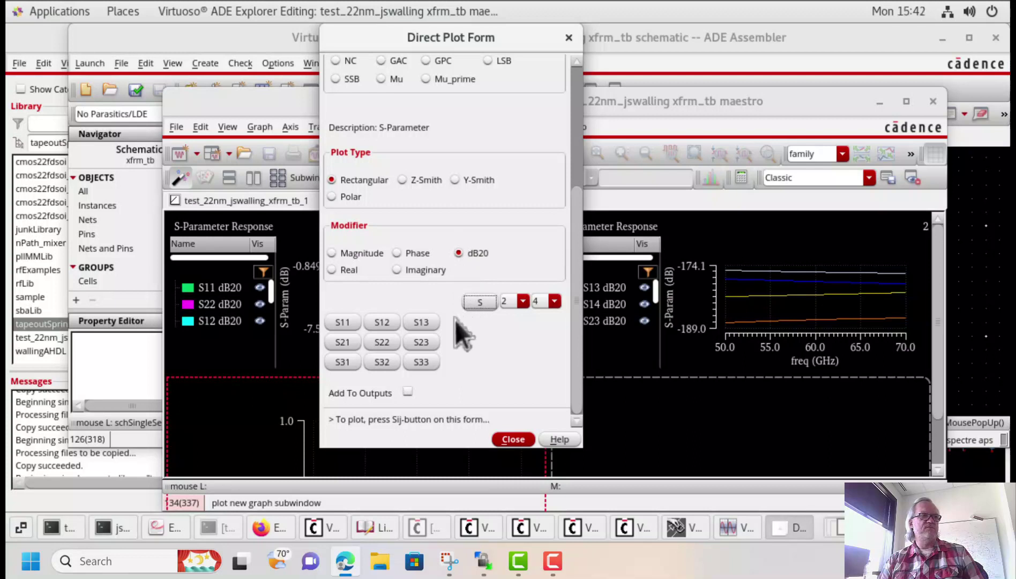
left_click(343, 360)
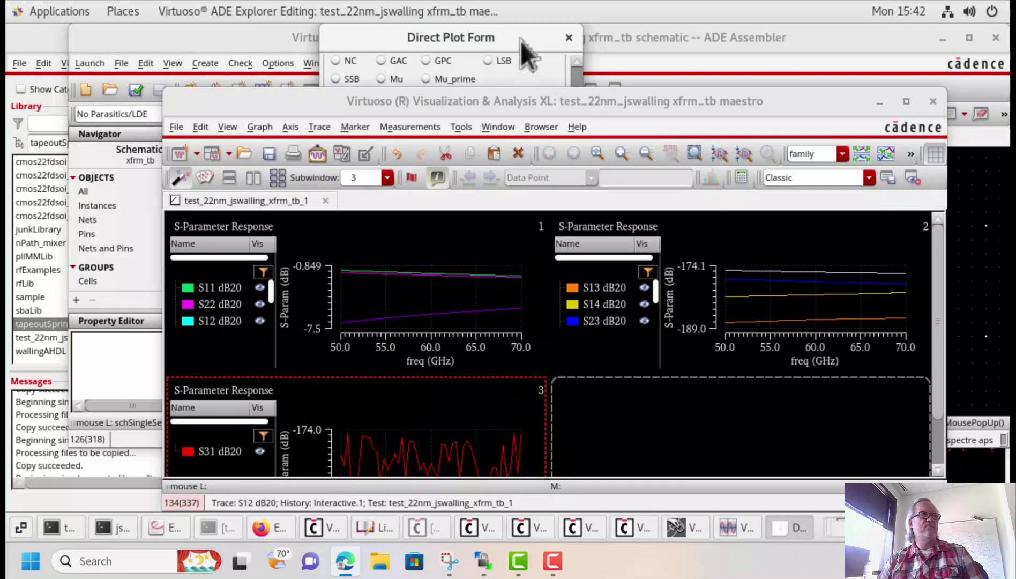
left_click(521, 41)
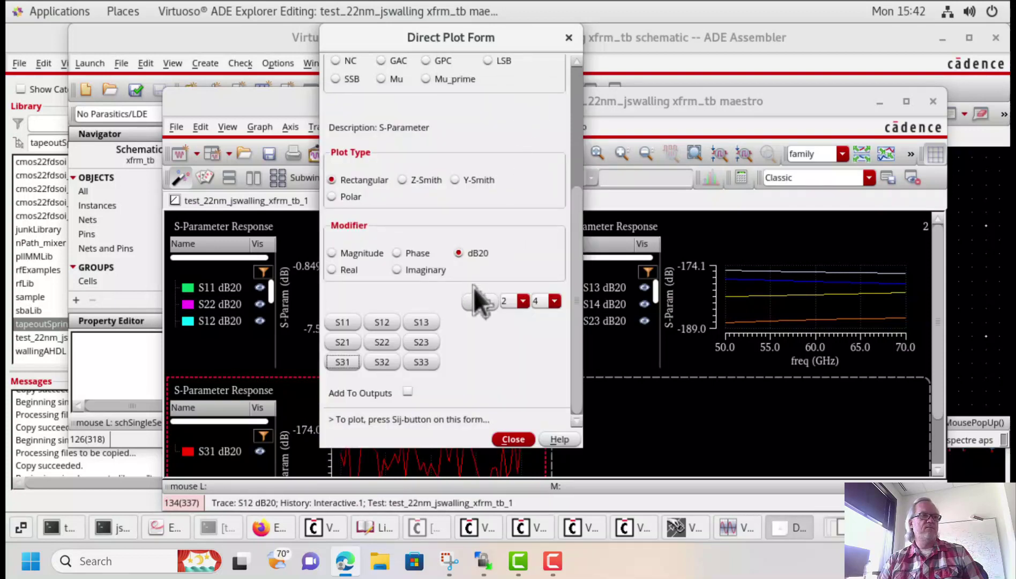
left_click(381, 362)
Step: Append S41 and S42 in dB20 to the graph in the third subwindow
left_click(506, 43)
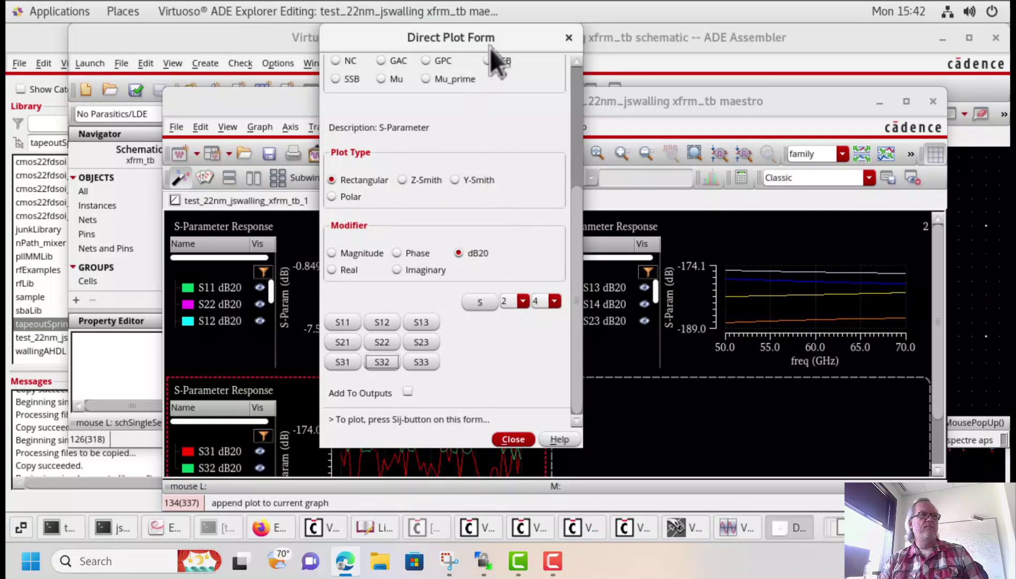
left_click_drag(454, 41, 406, 41)
left_click(508, 301)
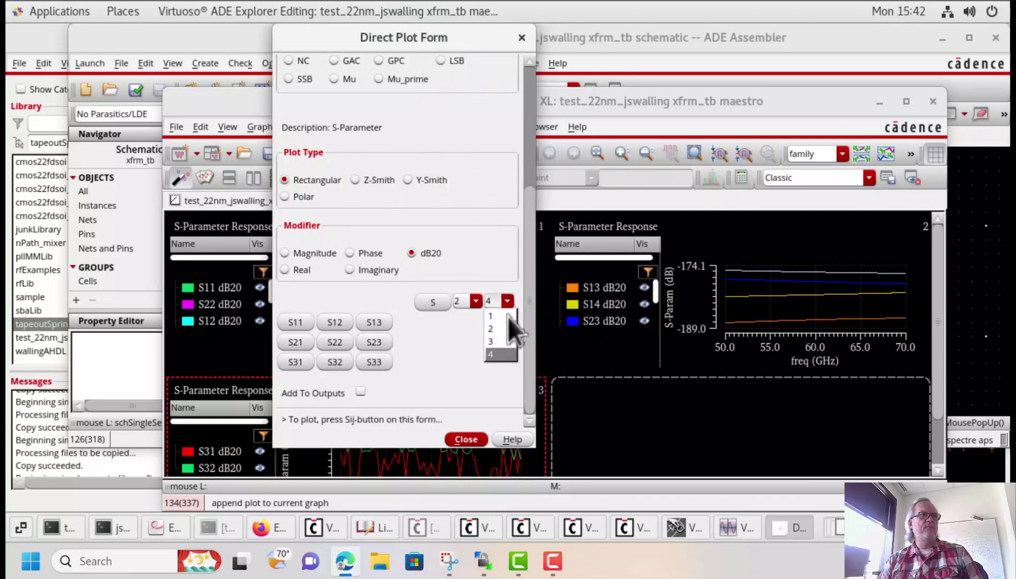
left_click(506, 315)
left_click(474, 301)
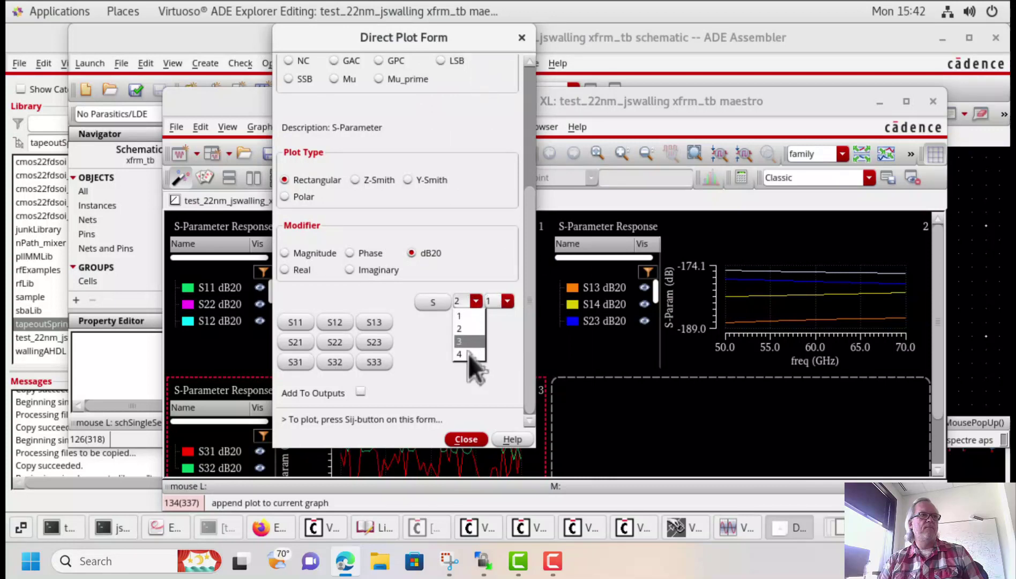
left_click(448, 321)
left_click(433, 302)
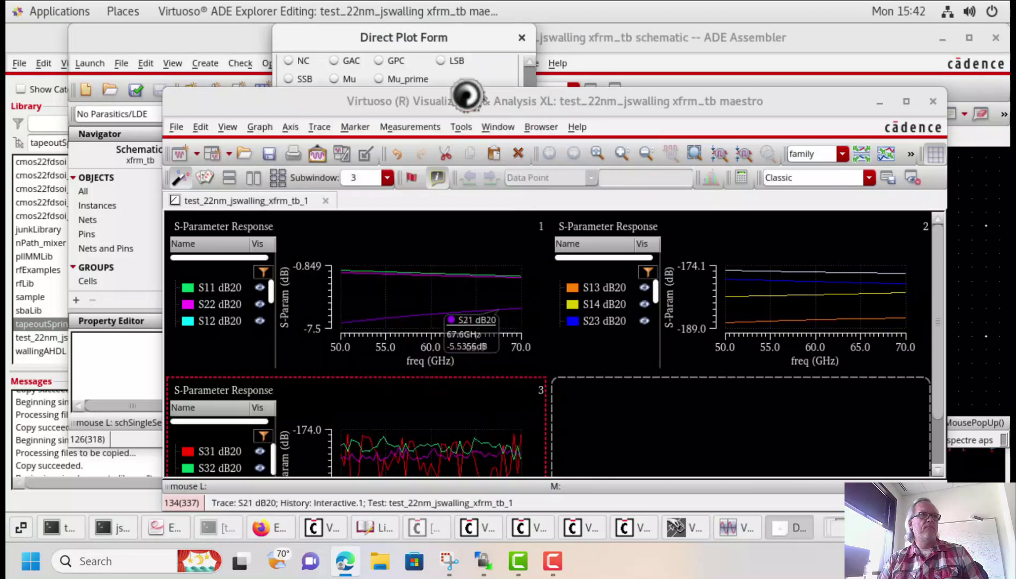
left_click(480, 38)
left_click(498, 306)
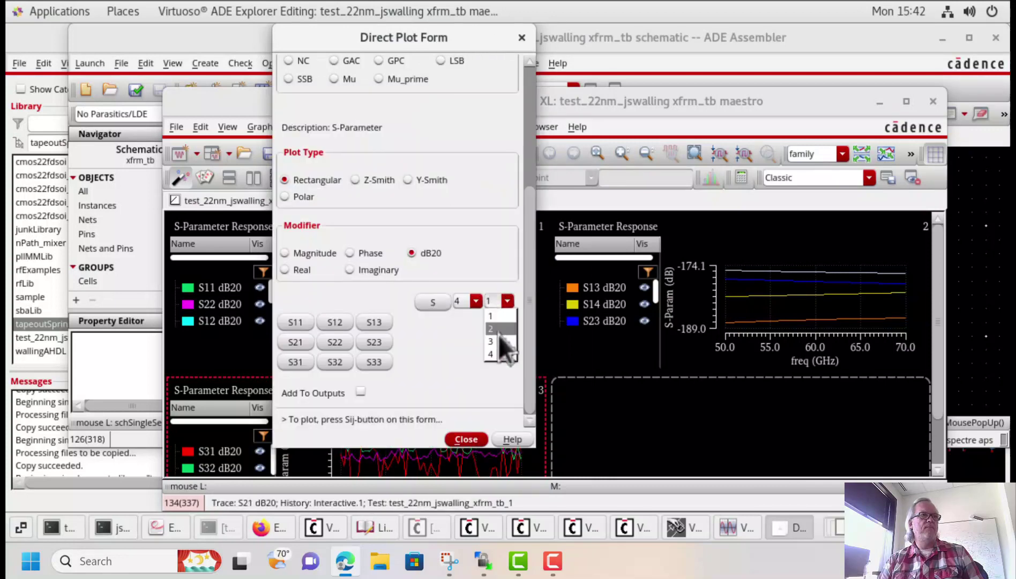
left_click(498, 325)
left_click(433, 301)
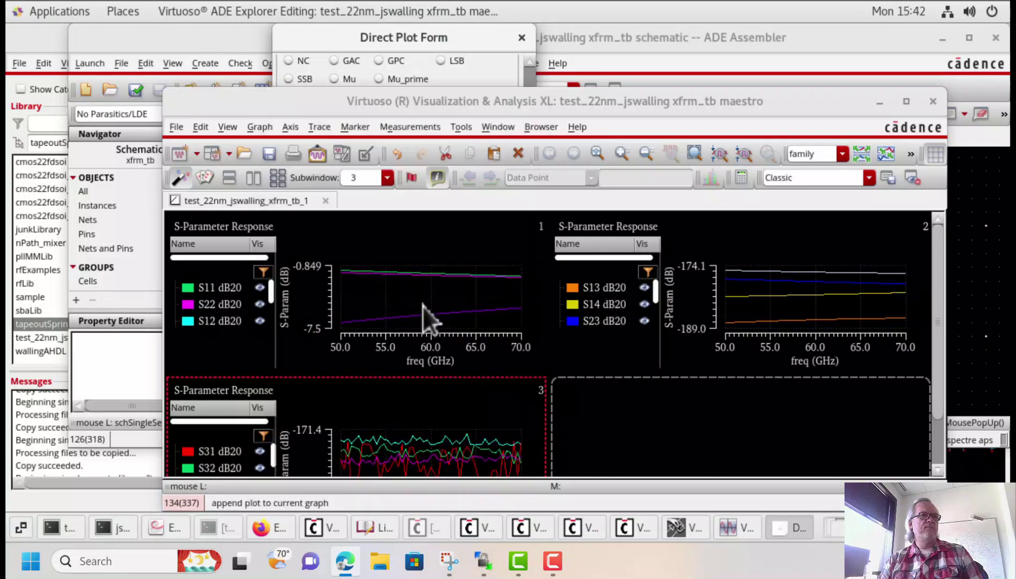
Step: Move the graph window higher on the screen and add a fourth rectangular subwindow to it
left_click(414, 402)
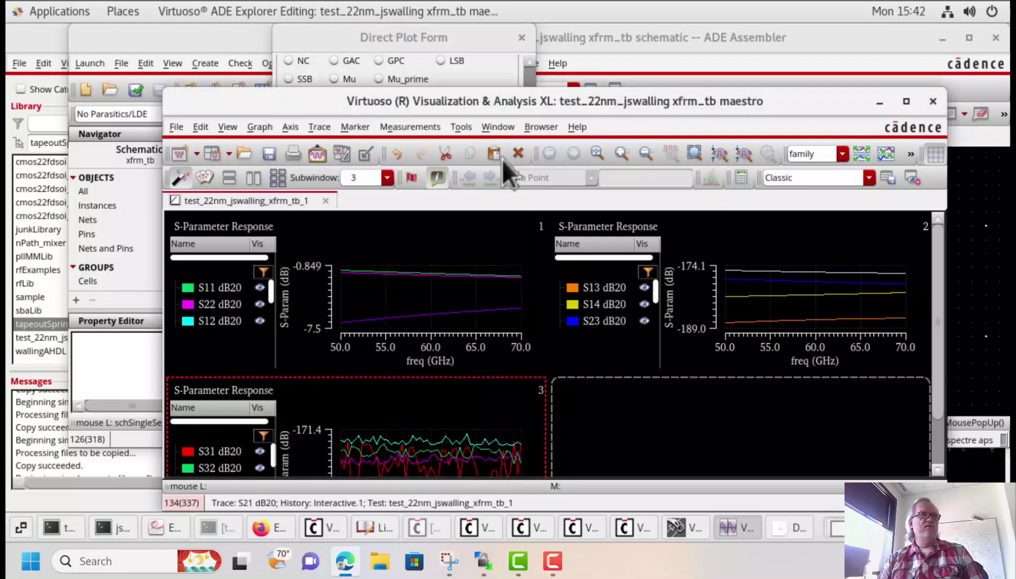
left_click_drag(711, 101, 722, 50)
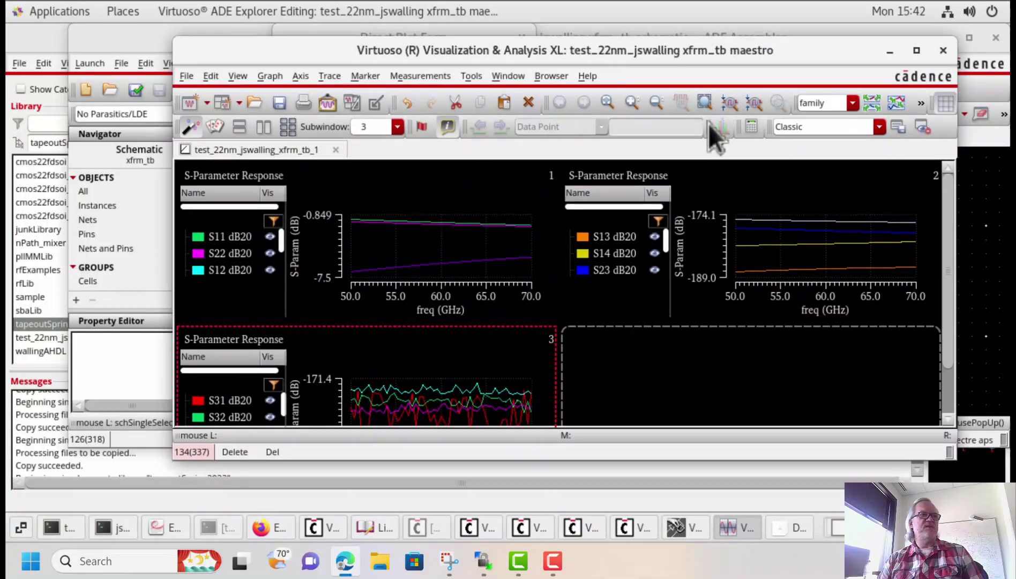
left_click(954, 389)
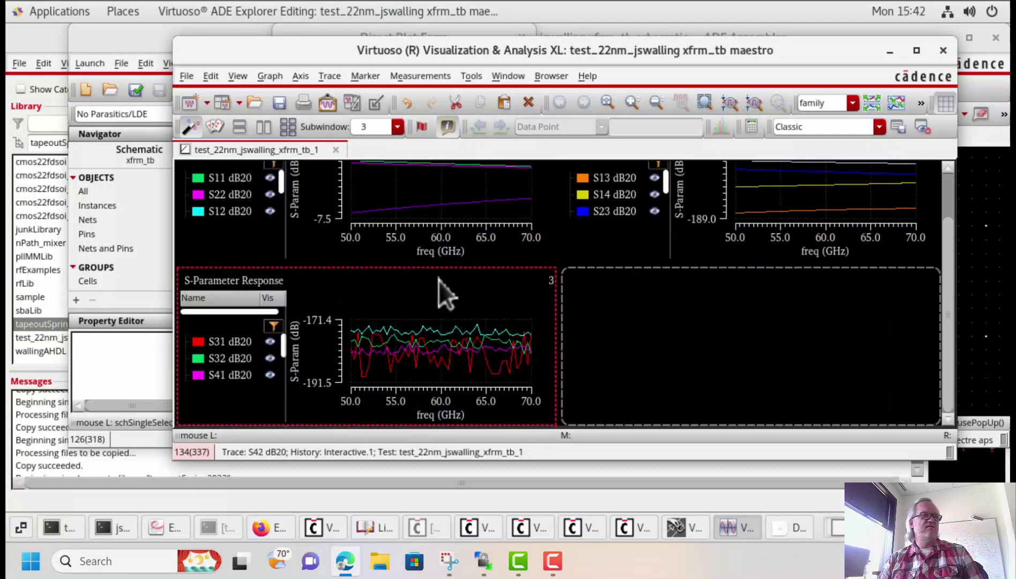
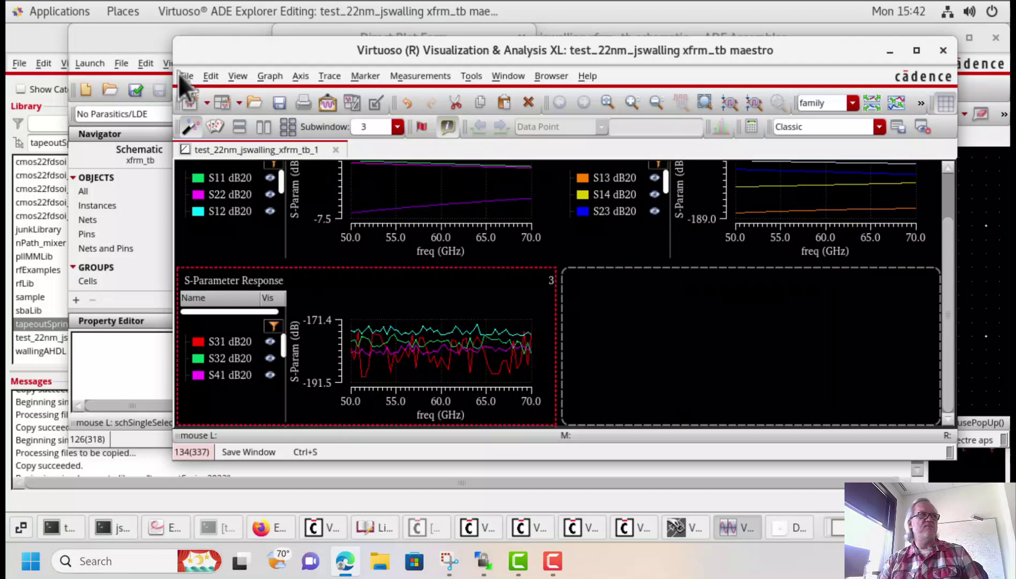
mouse_move(364, 154)
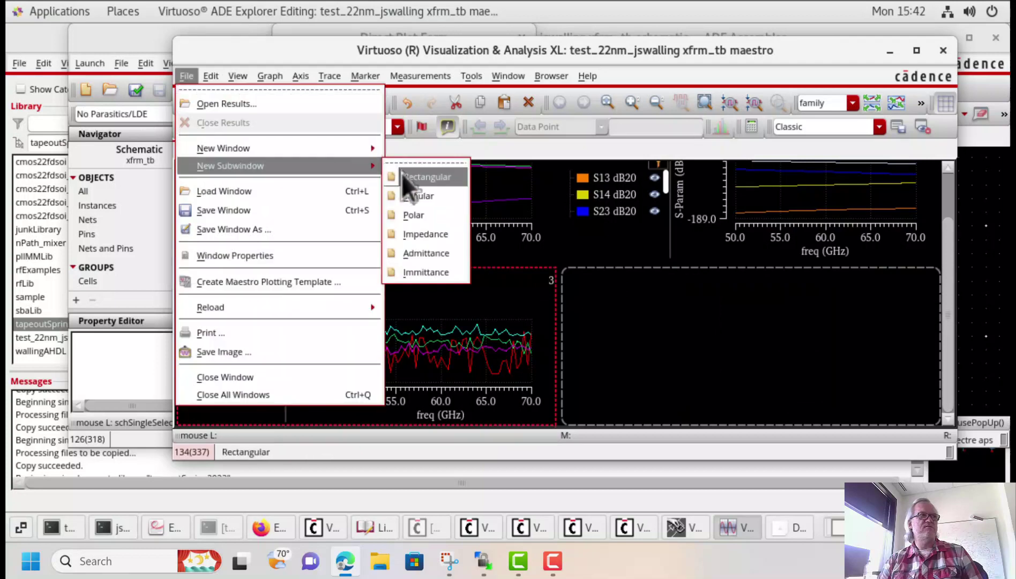
left_click(445, 178)
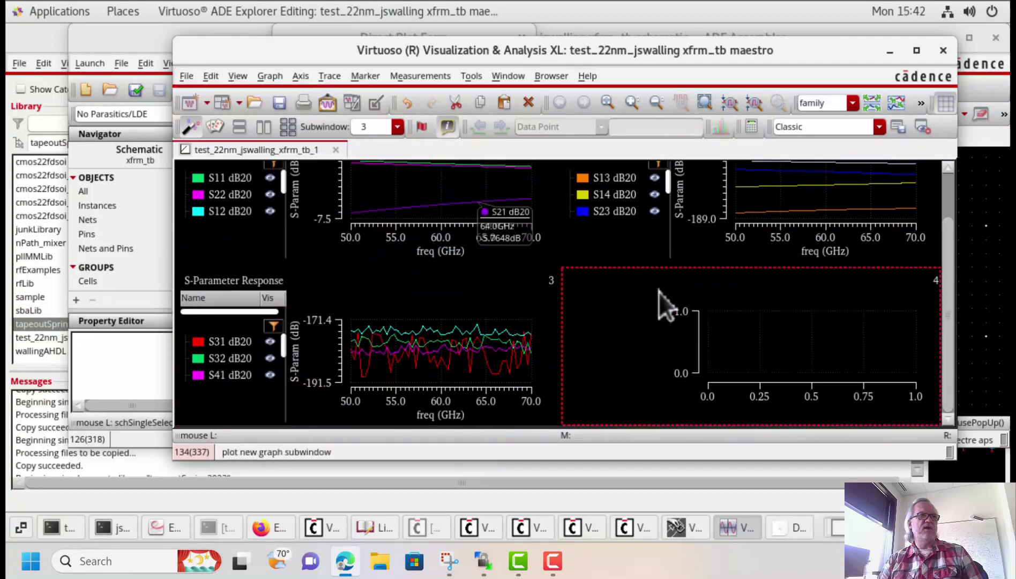
Step: Plot S33 and S44 in dB20 in the empty fourth subwindow
left_click(423, 28)
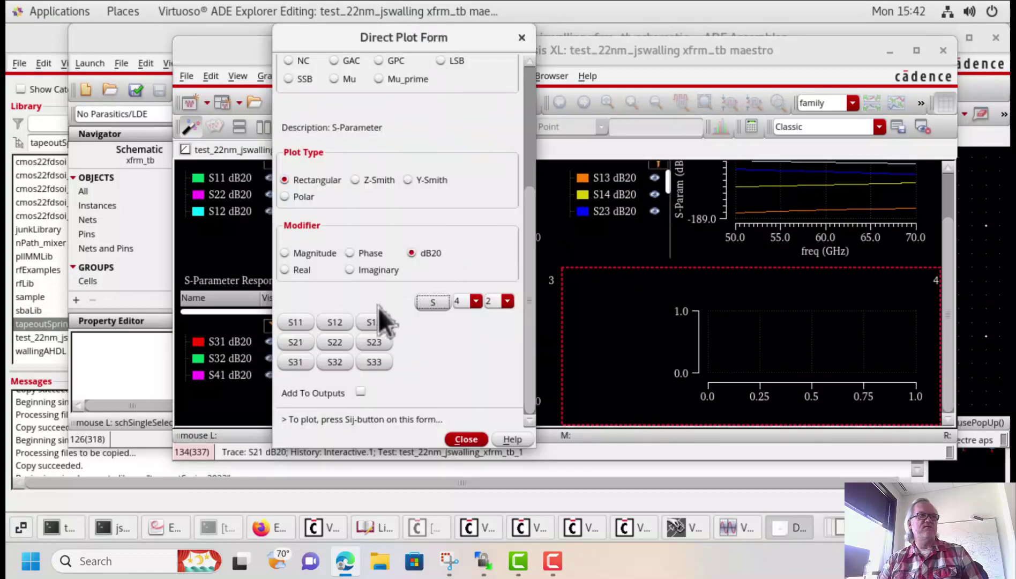
left_click(375, 363)
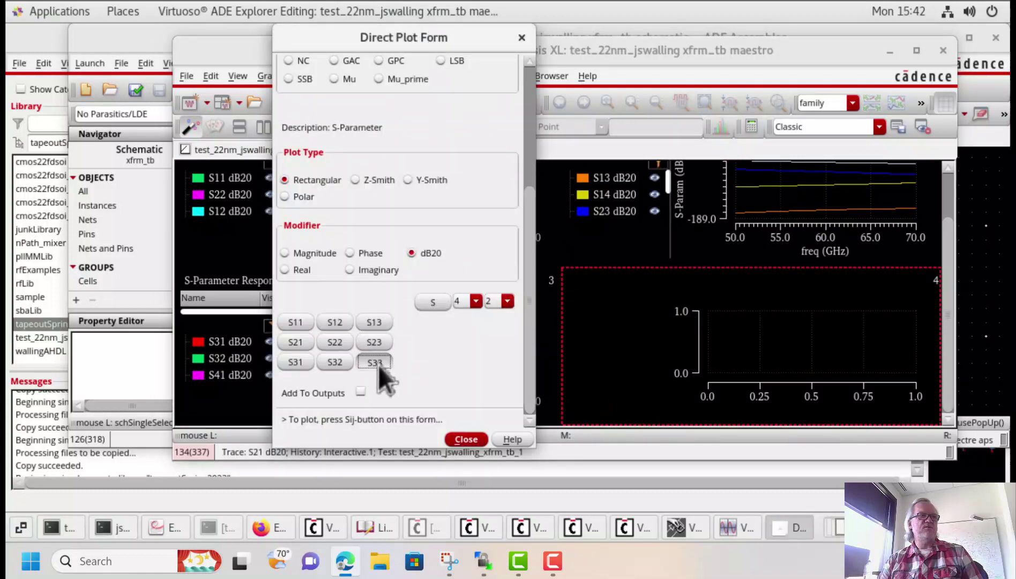
left_click(460, 37)
left_click(489, 303)
left_click(500, 356)
left_click(433, 303)
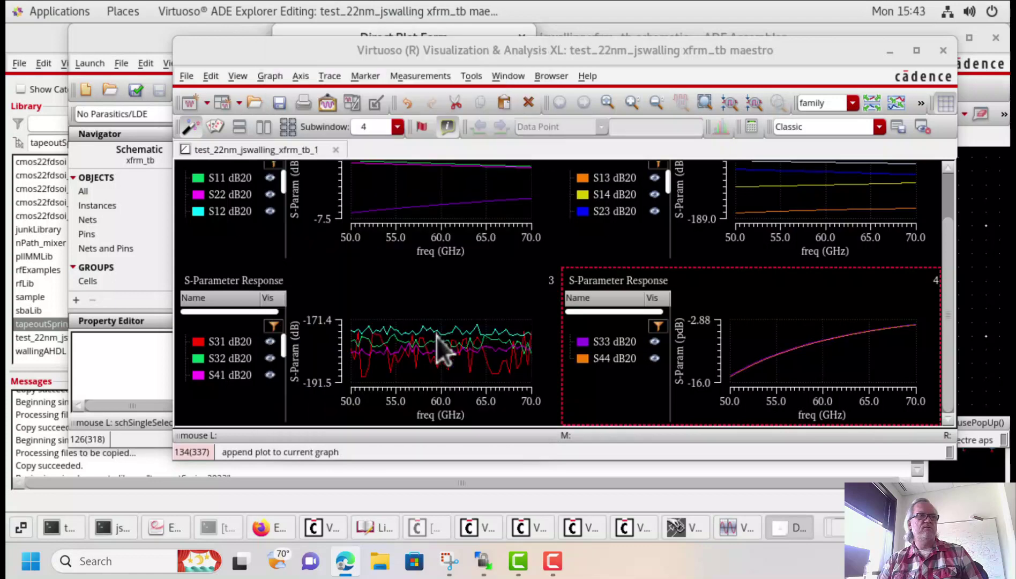
Step: Append S43 and S34 in dB20 to the graph in the fourth subwindow
left_click(459, 38)
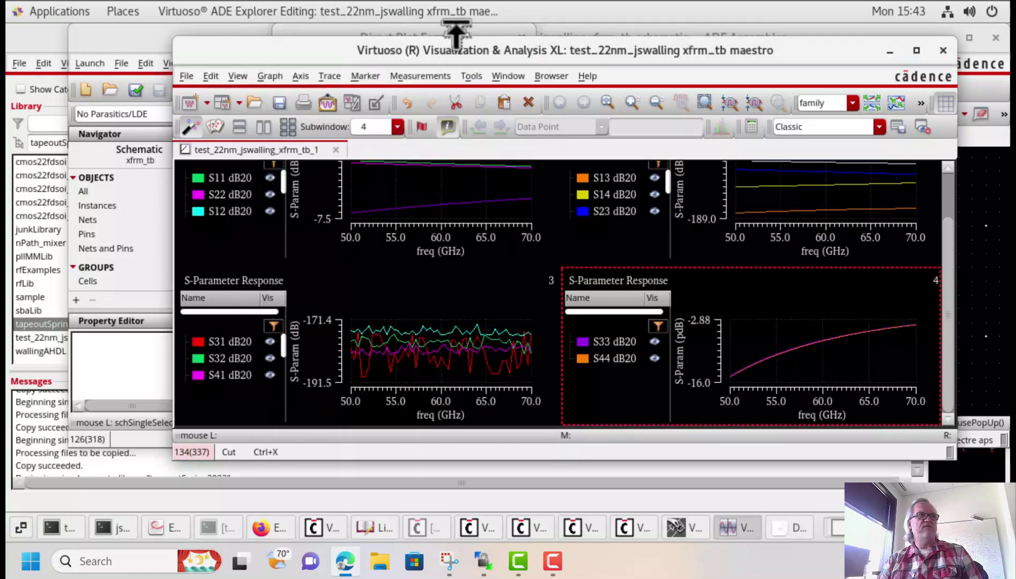
left_click(455, 29)
left_click(507, 300)
left_click(502, 339)
left_click(425, 304)
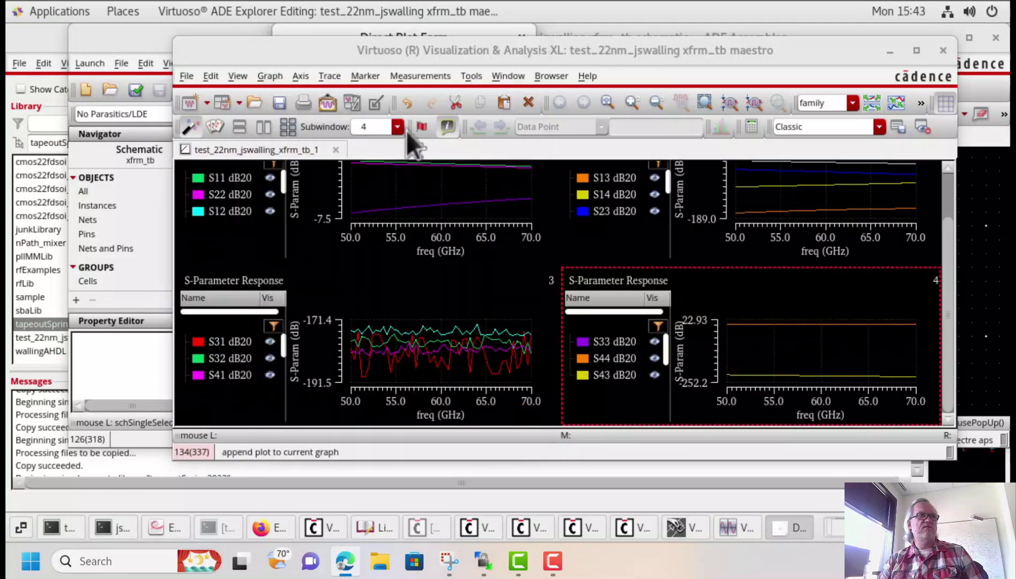
left_click(468, 27)
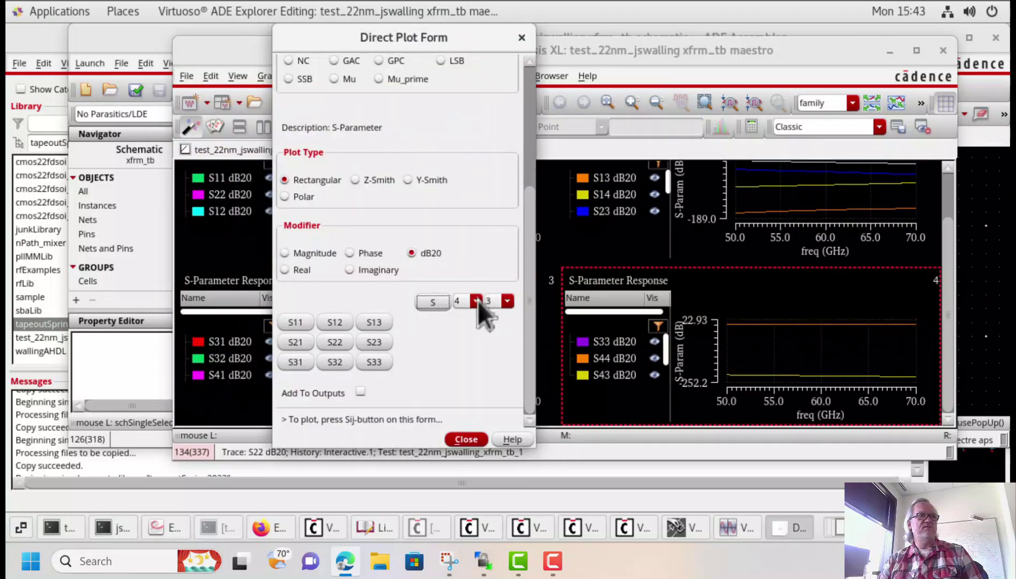
scroll(481, 301, "up", 1)
left_click(469, 349)
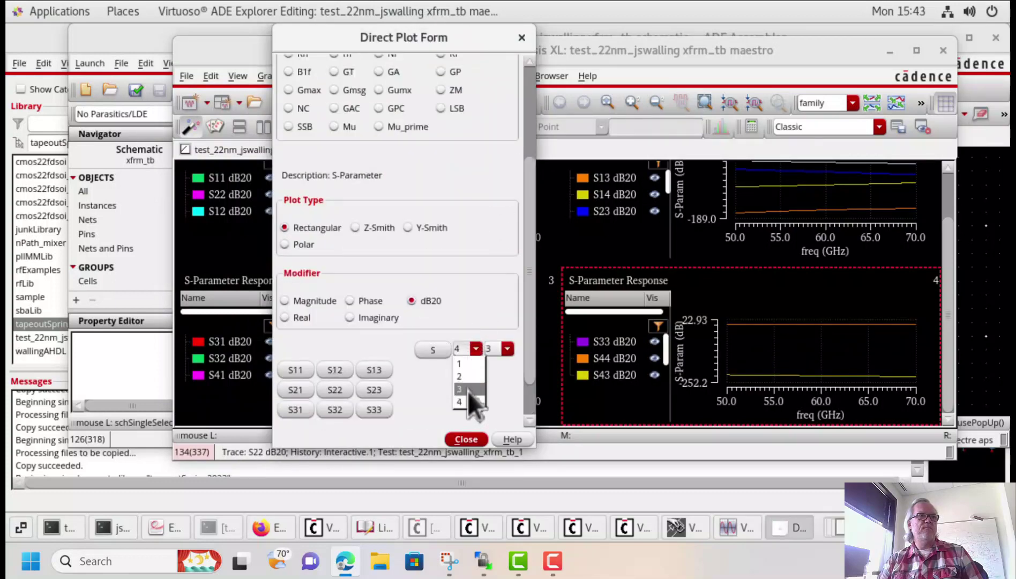
left_click(467, 390)
left_click(506, 351)
left_click(492, 401)
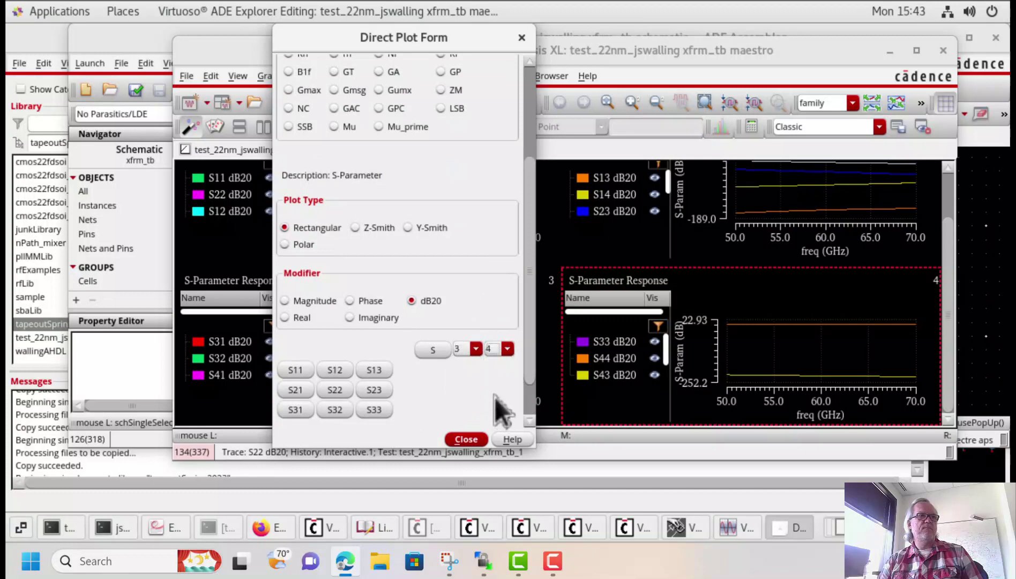
left_click(430, 346)
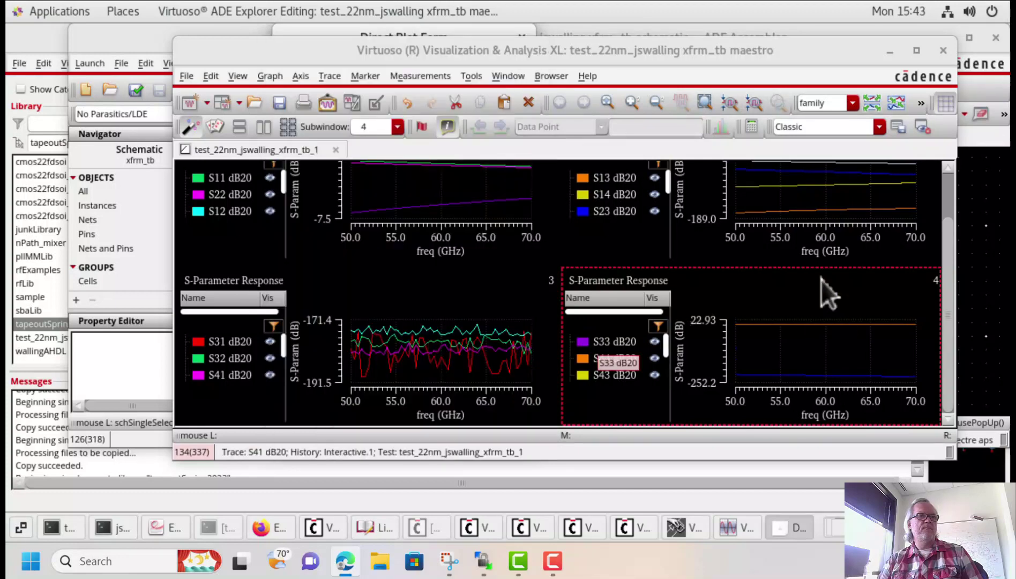
Step: Highlight the S33 trace and then the S34 and S43 traces in the fourth subwindow to examine their levels
mouse_move(771, 325)
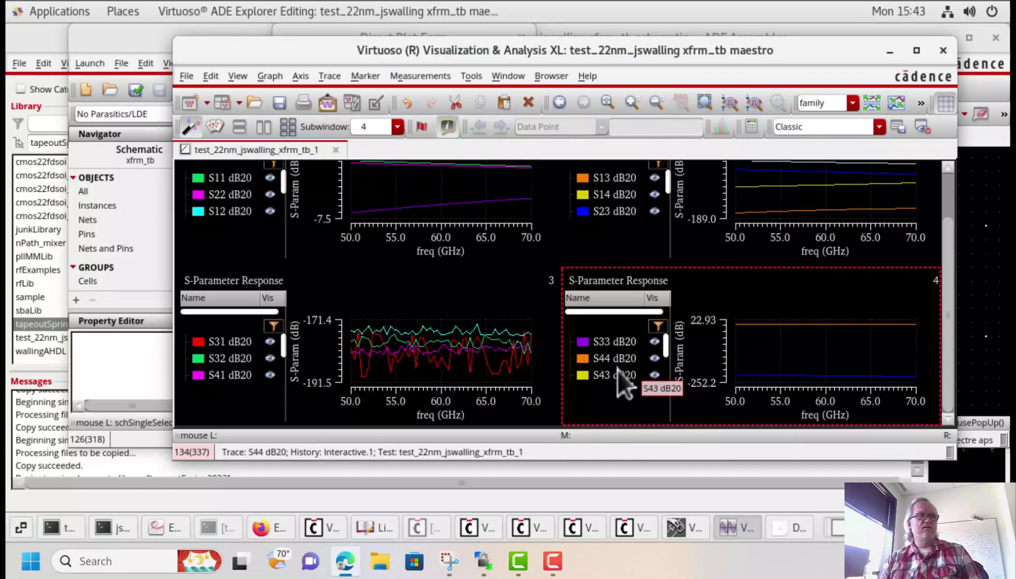
left_click(609, 340)
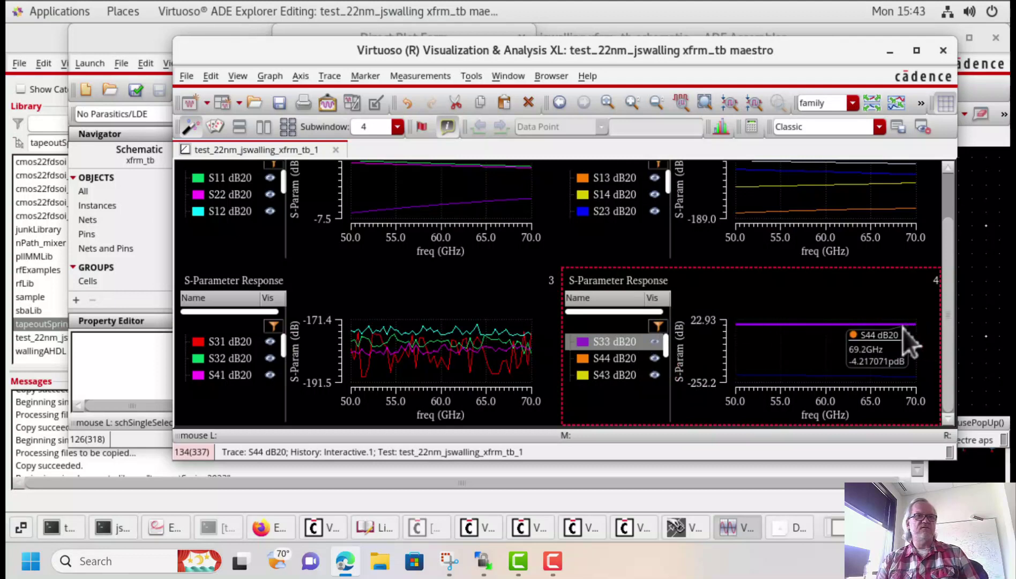
scroll(623, 351, "down", 2)
left_click(623, 358)
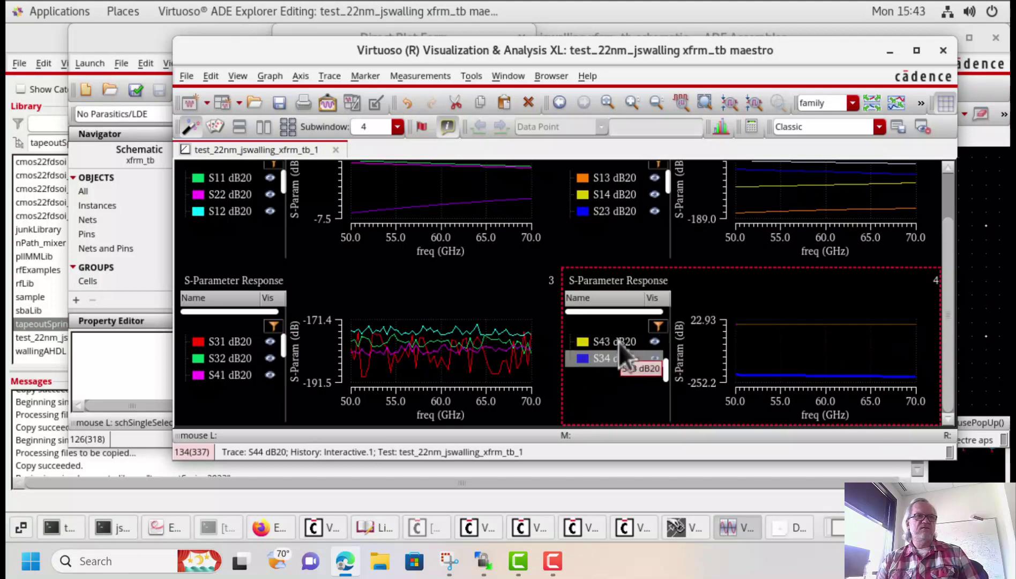
left_click(618, 342, "ctrl")
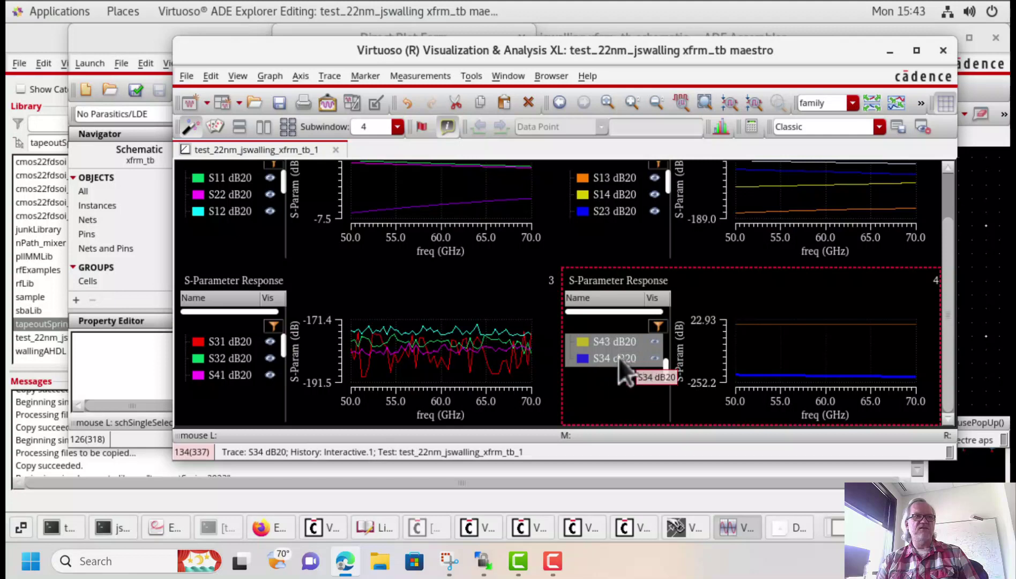
mouse_move(814, 373)
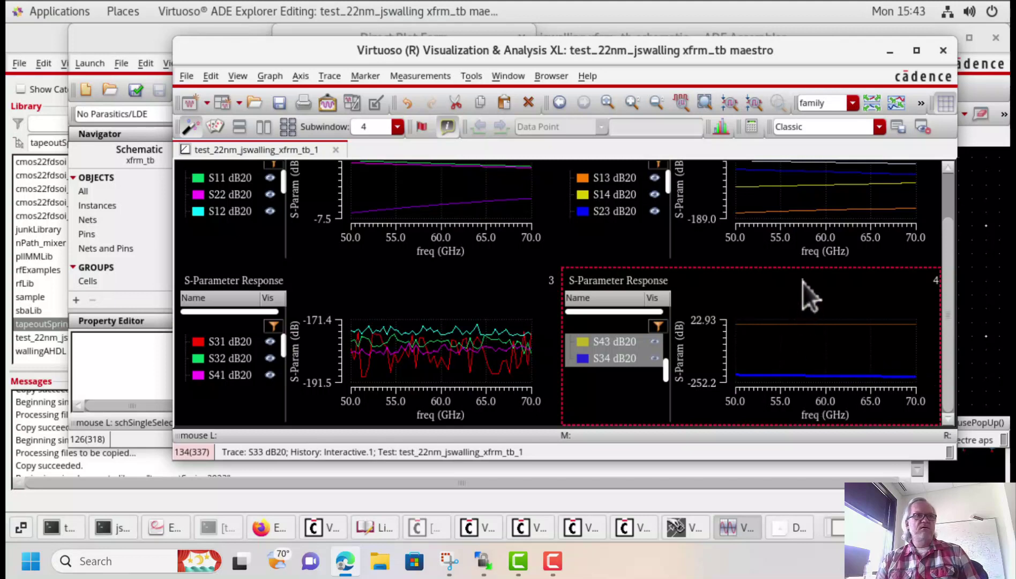
Step: Compare the S-parameter traces across all four subwindows over the 50 to 70 GHz range
scroll(521, 295, "up", 2)
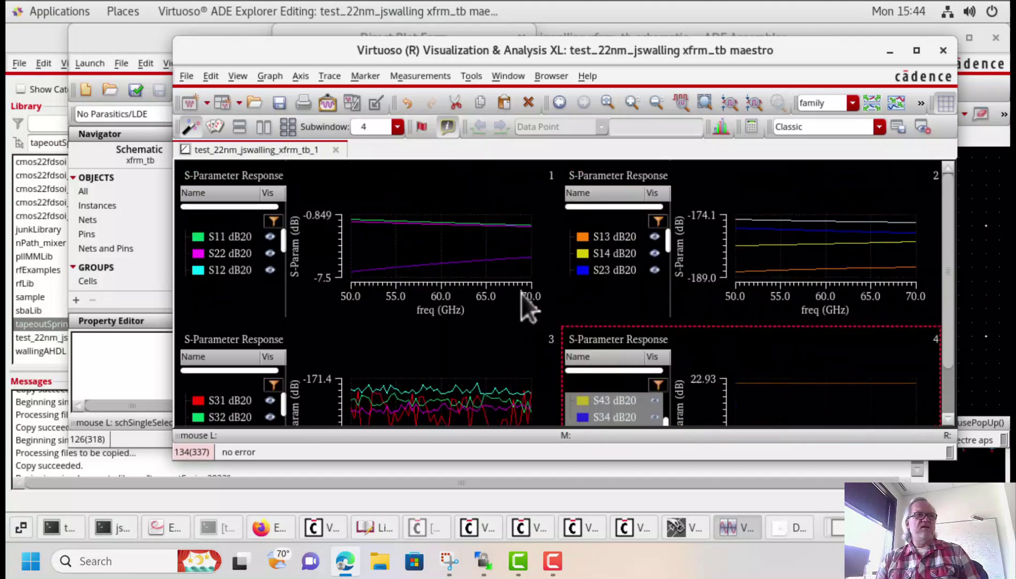
mouse_move(402, 225)
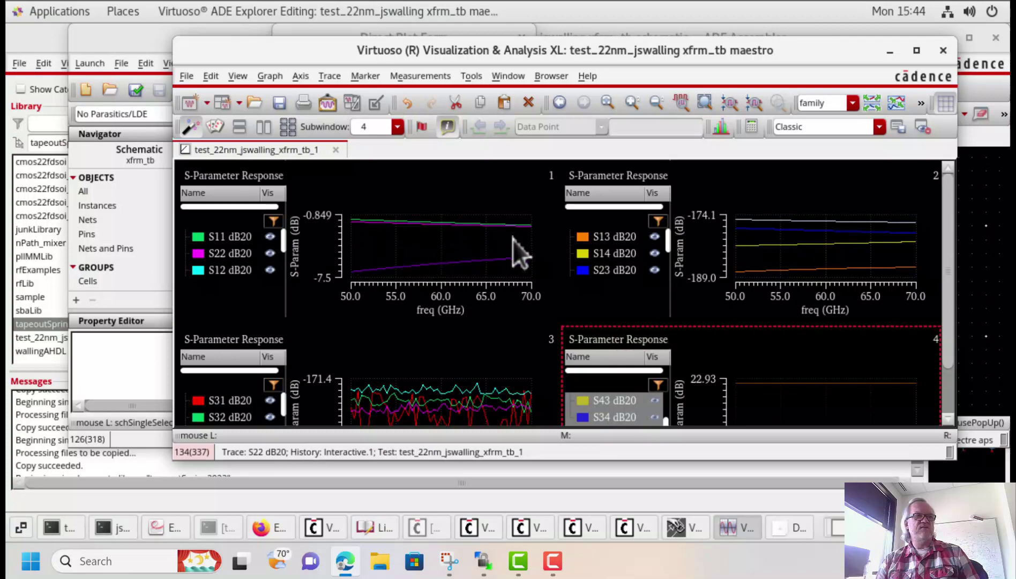
mouse_move(527, 230)
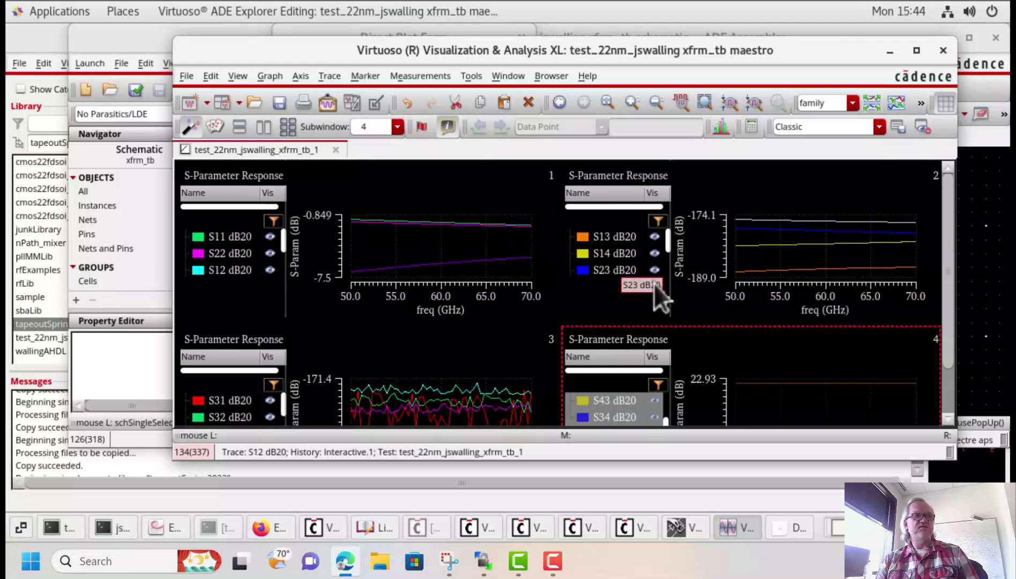
mouse_move(840, 266)
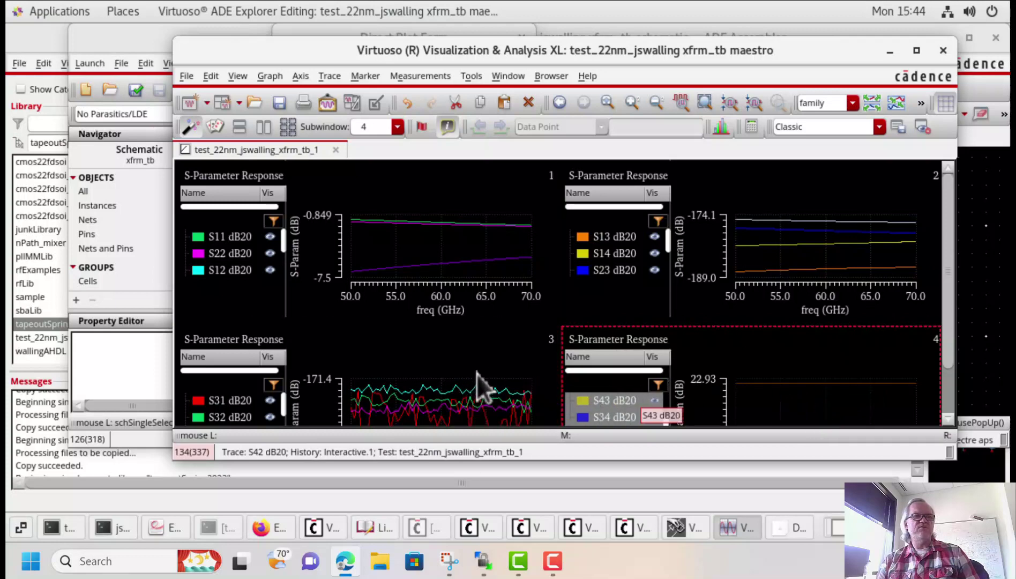
scroll(786, 385, "down", 2)
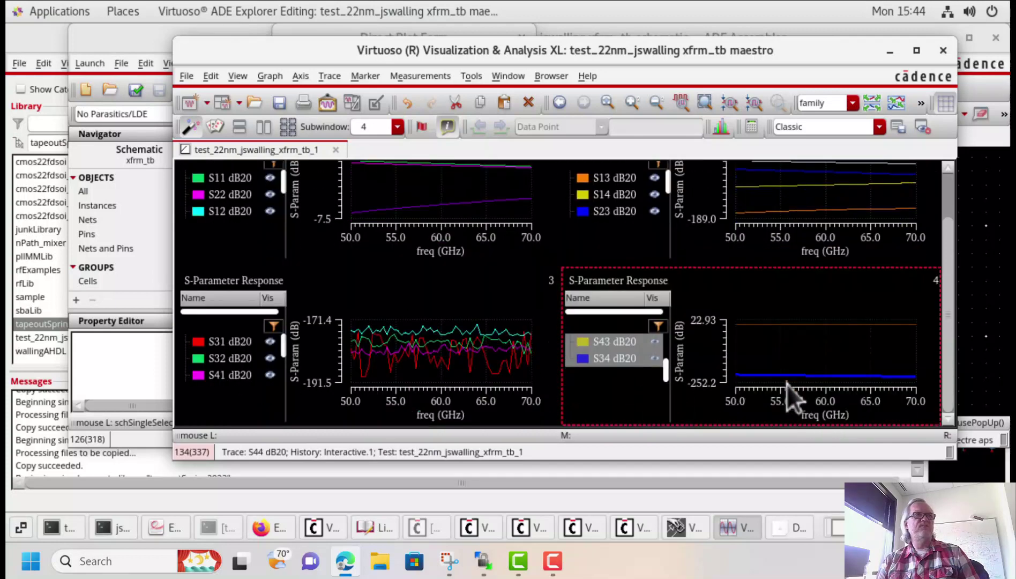